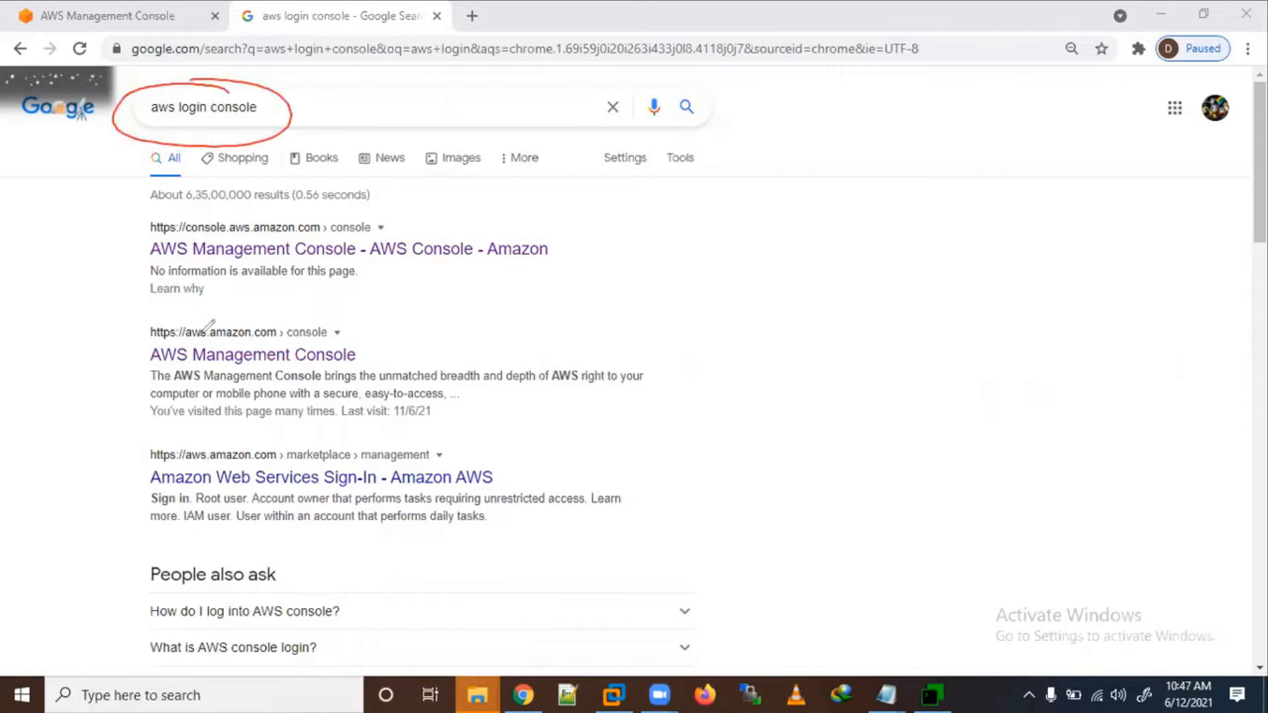
Step: From the 'aws login console' results, open the AWS Management Console page at aws.amazon.com/console
{"action": "left_click_drag", "start_coordinate": [107, 234], "coordinate": [171, 231]}
{"action": "left_click_drag", "start_coordinate": [101, 333], "coordinate": [164, 309]}
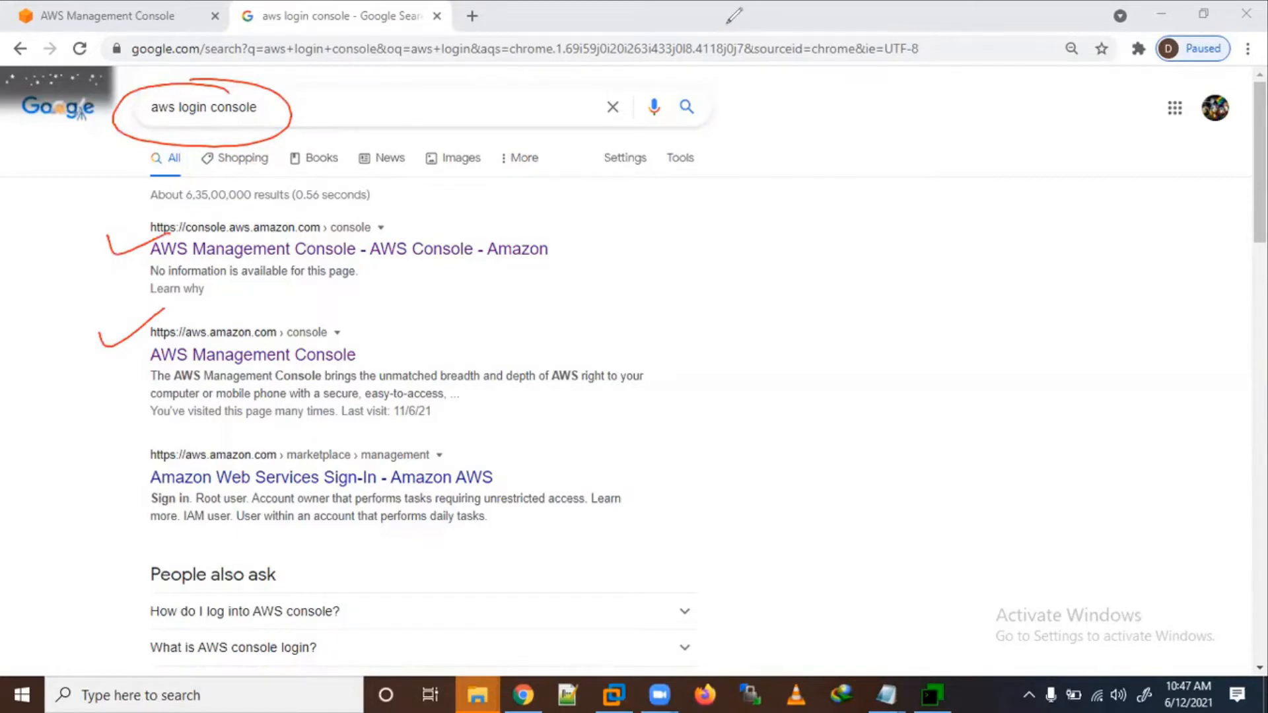
{"action": "left_click", "coordinate": [259, 341]}
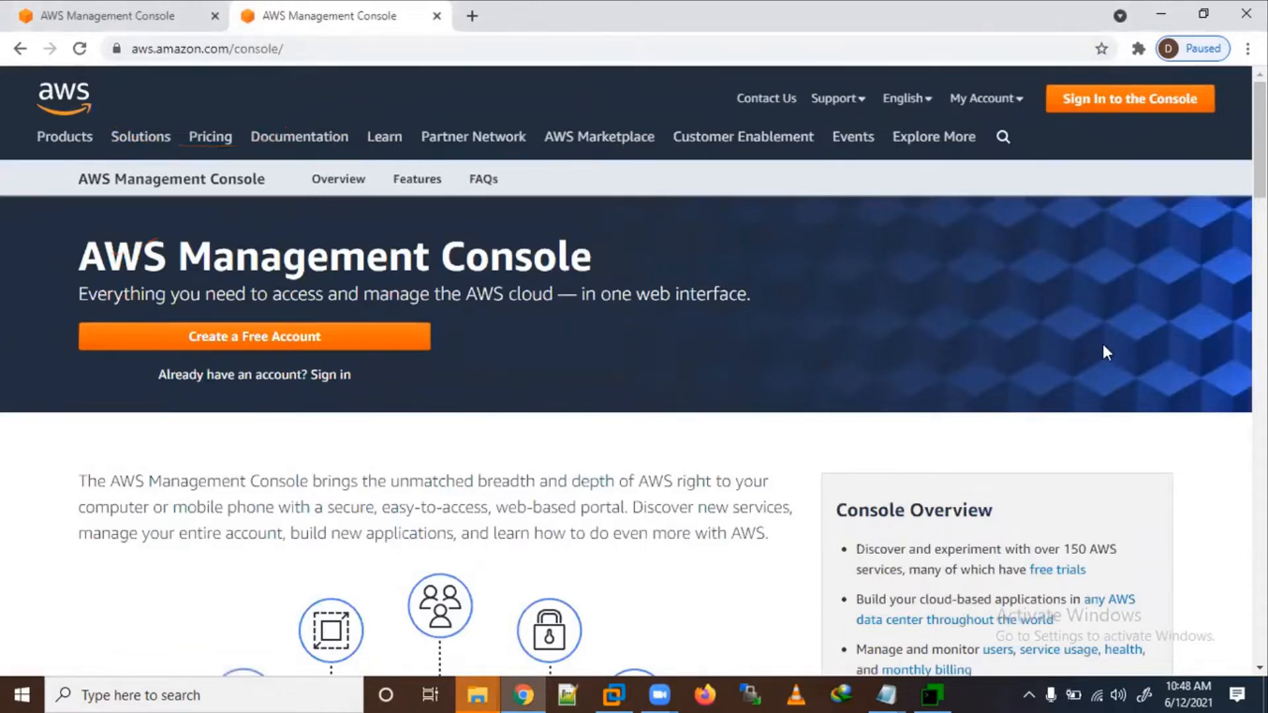
Step: Close the duplicate console tab and open the 'Create a Free Account' sign-up form
{"action": "scroll", "coordinate": [1103, 346], "scroll_direction": "down", "scroll_amount": 3}
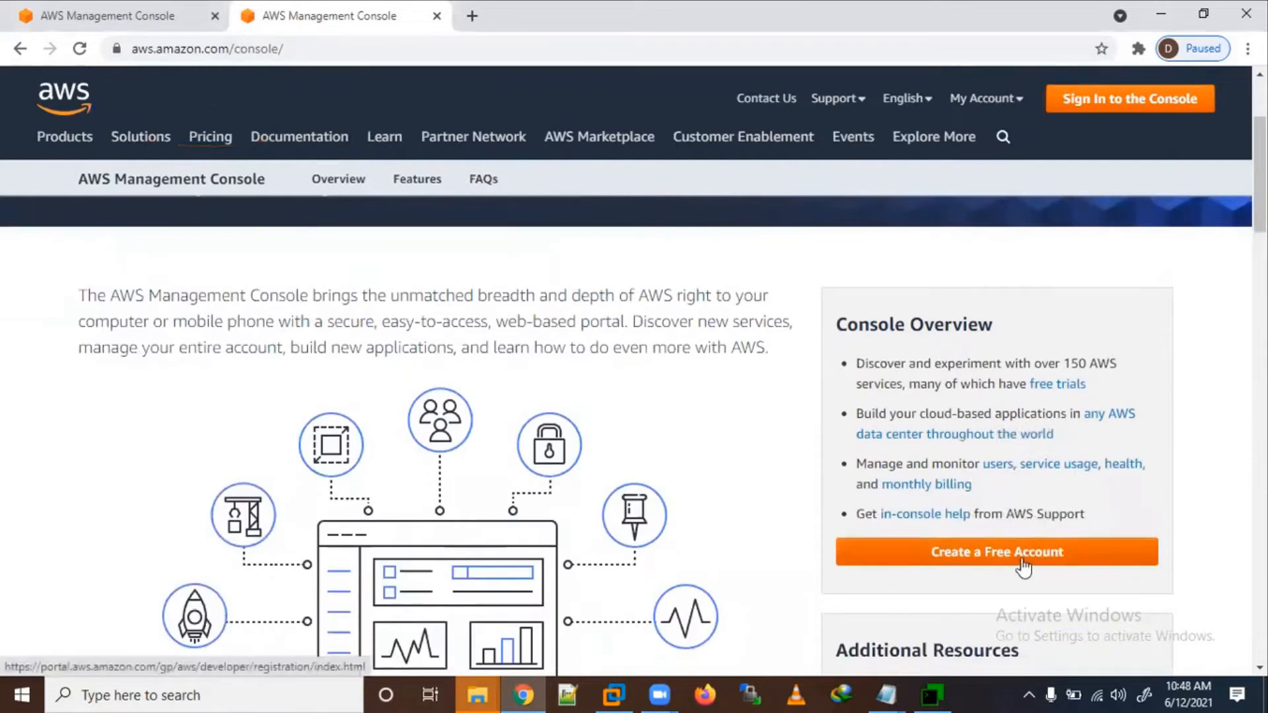
{"action": "scroll", "coordinate": [614, 330], "scroll_direction": "up", "scroll_amount": 3}
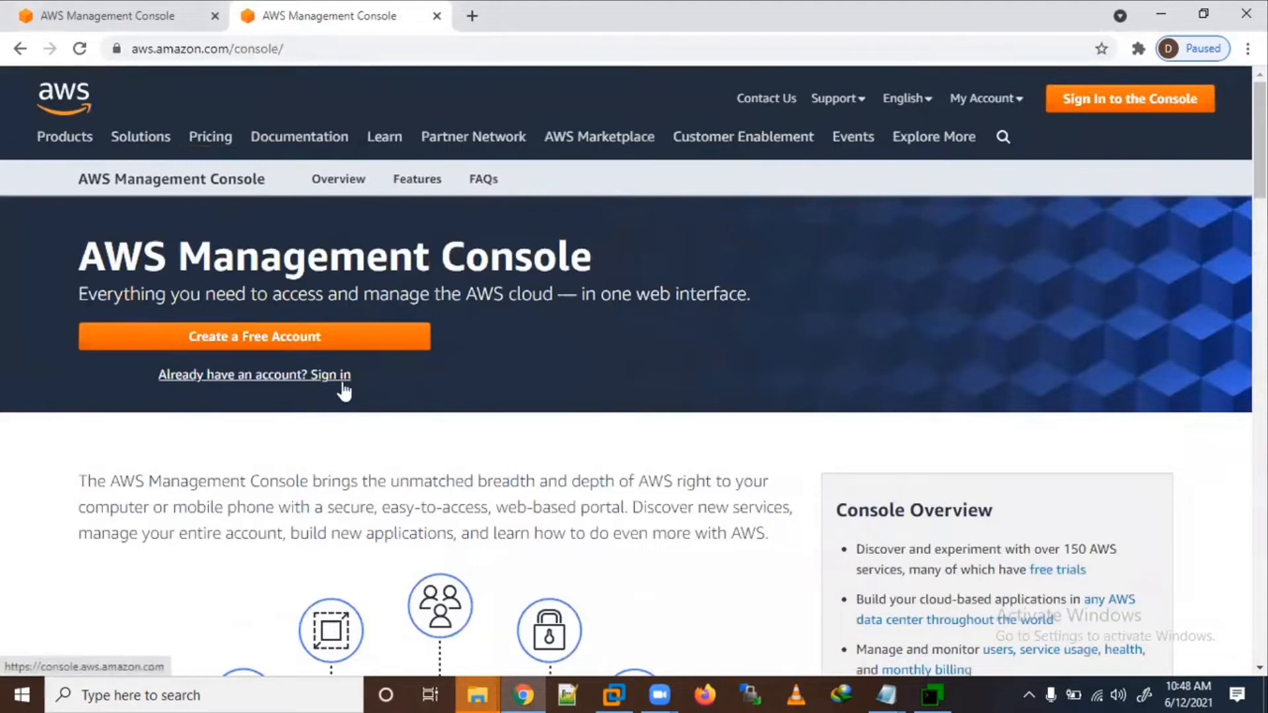
{"action": "left_click", "coordinate": [215, 16]}
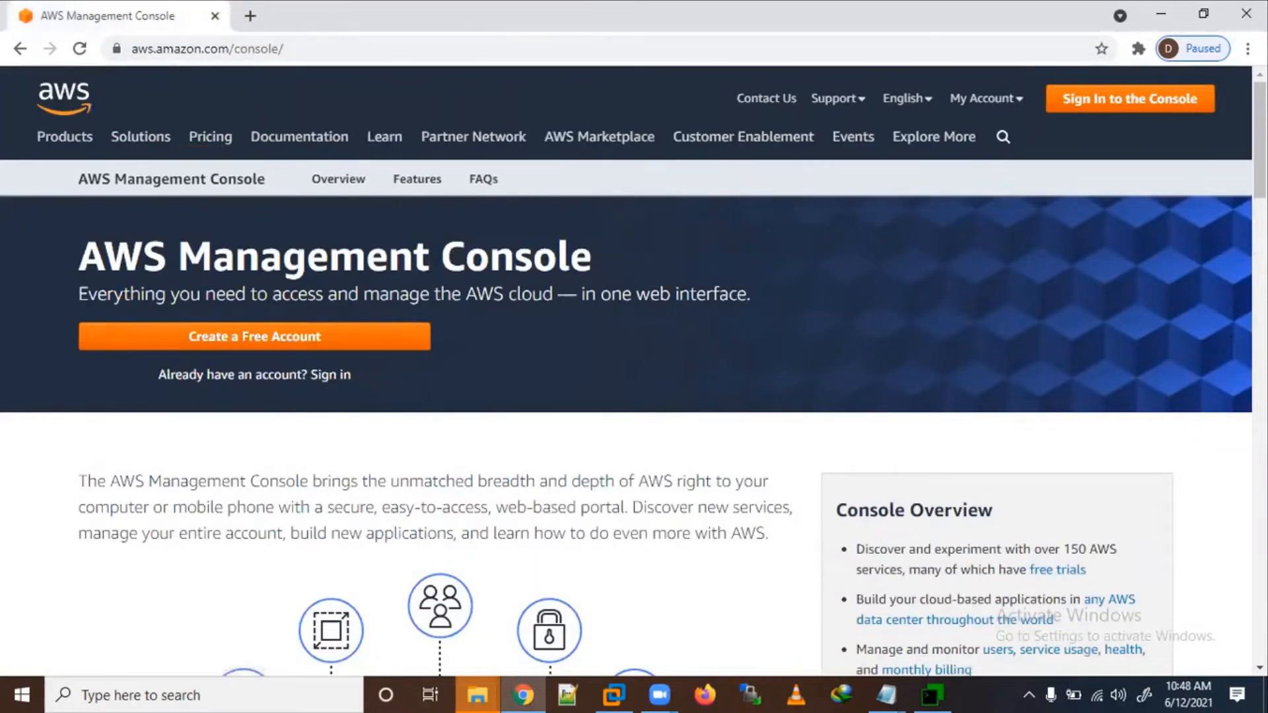
{"action": "scroll", "coordinate": [634, 436], "scroll_direction": "down", "scroll_amount": 7}
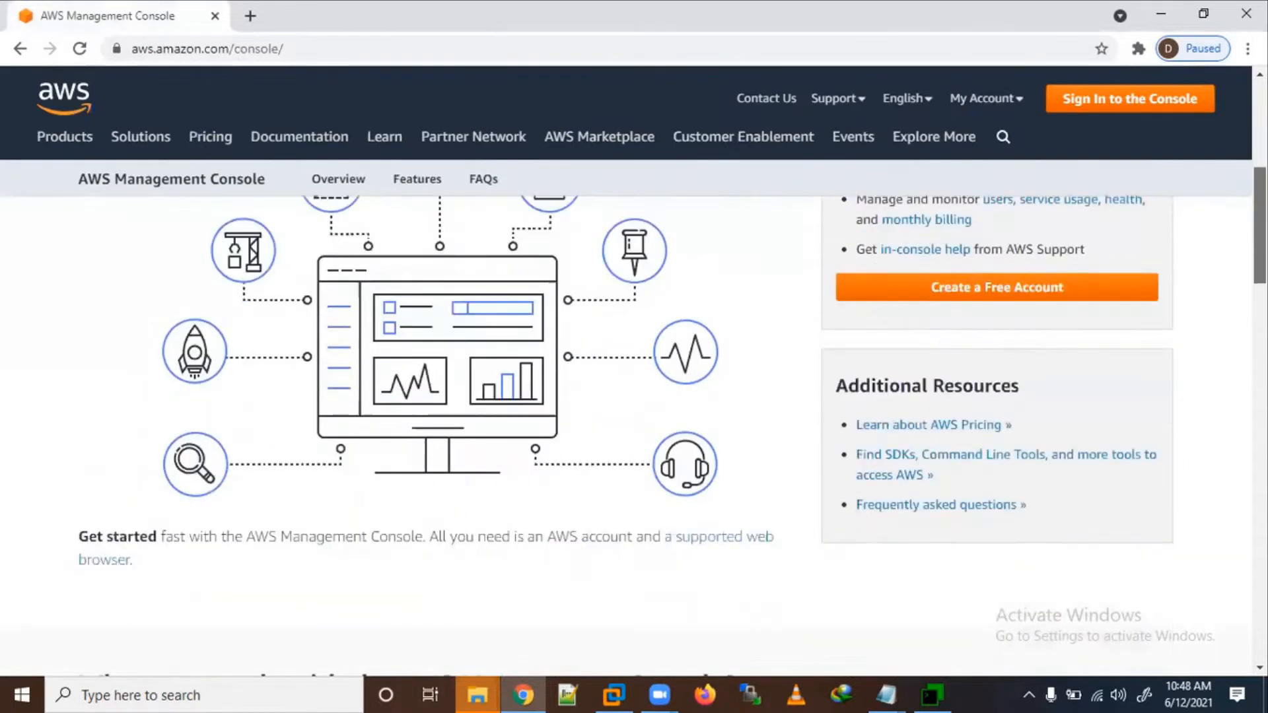
{"action": "left_click", "coordinate": [1055, 292]}
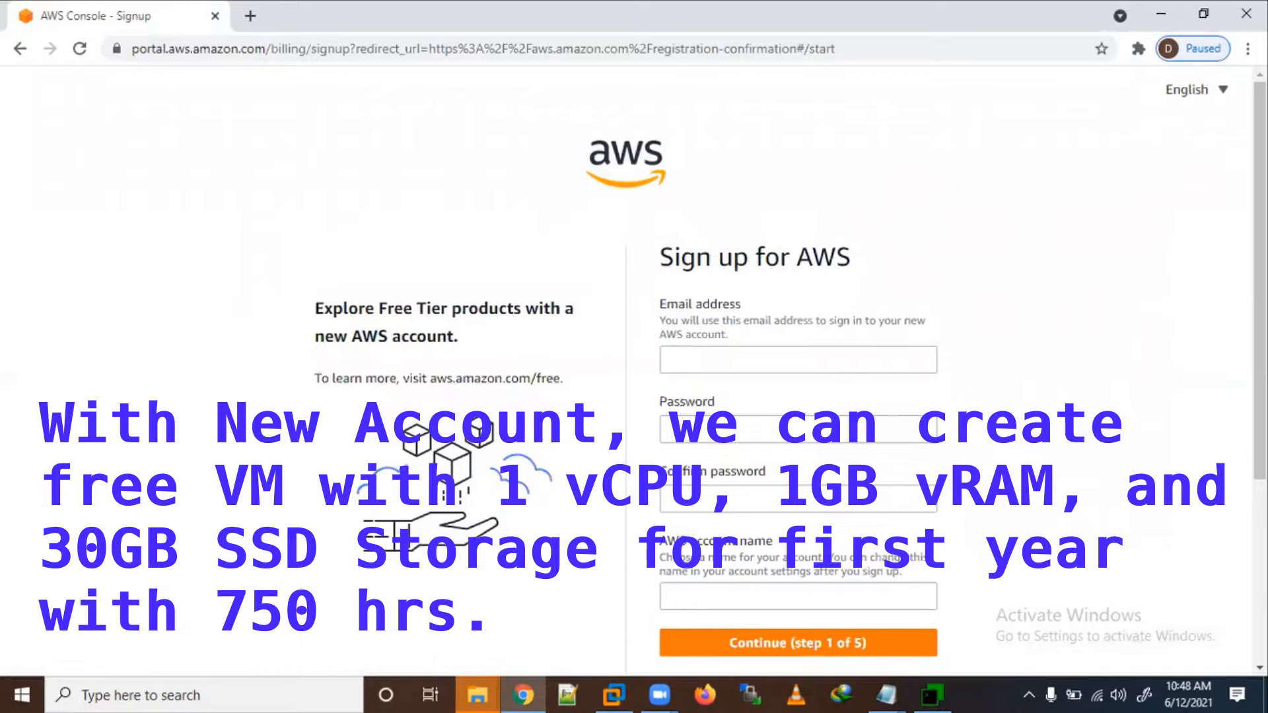
{"action": "left_click_drag", "start_coordinate": [776, 165], "coordinate": [767, 208]}
{"action": "mouse_move", "coordinate": [735, 218]}
{"action": "left_mouse_down"}
{"action": "mouse_move", "coordinate": [928, 142]}
{"action": "mouse_move", "coordinate": [891, 183]}
{"action": "mouse_move", "coordinate": [961, 162]}
{"action": "mouse_move", "coordinate": [1106, 162]}
{"action": "left_mouse_up"}
{"action": "mouse_move", "coordinate": [946, 246]}
{"action": "left_mouse_down"}
{"action": "mouse_move", "coordinate": [976, 230]}
{"action": "mouse_move", "coordinate": [1012, 238]}
{"action": "left_mouse_up"}
{"action": "mouse_move", "coordinate": [1077, 213]}
{"action": "left_mouse_down"}
{"action": "mouse_move", "coordinate": [1074, 236]}
{"action": "mouse_move", "coordinate": [1132, 198]}
{"action": "mouse_move", "coordinate": [1179, 189]}
{"action": "mouse_move", "coordinate": [1196, 200]}
{"action": "mouse_move", "coordinate": [1250, 173]}
{"action": "left_mouse_up"}
{"action": "left_click_drag", "start_coordinate": [1107, 251], "coordinate": [1231, 226]}
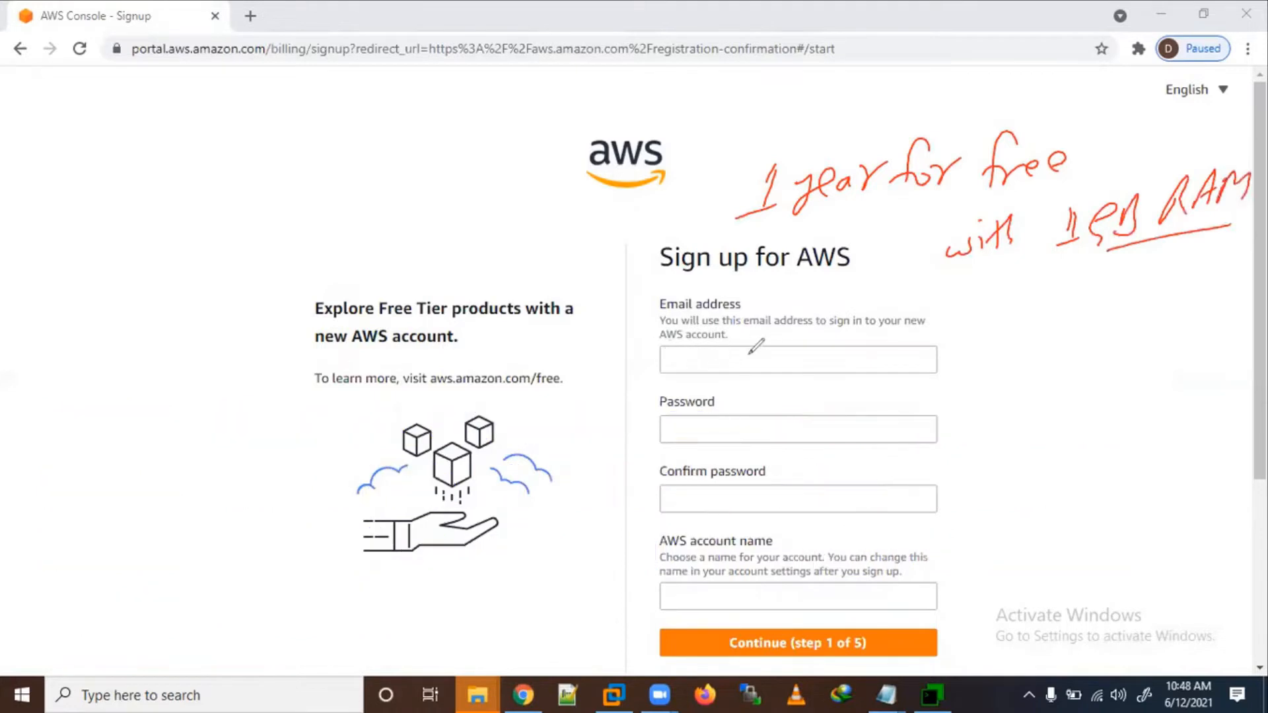
{"action": "mouse_move", "coordinate": [753, 357]}
{"action": "left_mouse_down"}
{"action": "mouse_move", "coordinate": [755, 375]}
{"action": "mouse_move", "coordinate": [778, 362]}
{"action": "mouse_move", "coordinate": [801, 372]}
{"action": "mouse_move", "coordinate": [843, 337]}
{"action": "mouse_move", "coordinate": [874, 360]}
{"action": "left_mouse_up"}
{"action": "mouse_move", "coordinate": [887, 338]}
{"action": "left_mouse_down"}
{"action": "mouse_move", "coordinate": [905, 355]}
{"action": "mouse_move", "coordinate": [887, 359]}
{"action": "left_mouse_up"}
{"action": "mouse_move", "coordinate": [937, 332]}
{"action": "left_mouse_down"}
{"action": "mouse_move", "coordinate": [947, 331]}
{"action": "mouse_move", "coordinate": [944, 350]}
{"action": "left_mouse_up"}
{"action": "mouse_move", "coordinate": [954, 331]}
{"action": "left_mouse_down"}
{"action": "mouse_move", "coordinate": [1004, 330]}
{"action": "mouse_move", "coordinate": [1021, 300]}
{"action": "mouse_move", "coordinate": [1079, 323]}
{"action": "mouse_move", "coordinate": [1099, 309]}
{"action": "mouse_move", "coordinate": [1129, 317]}
{"action": "left_mouse_up"}
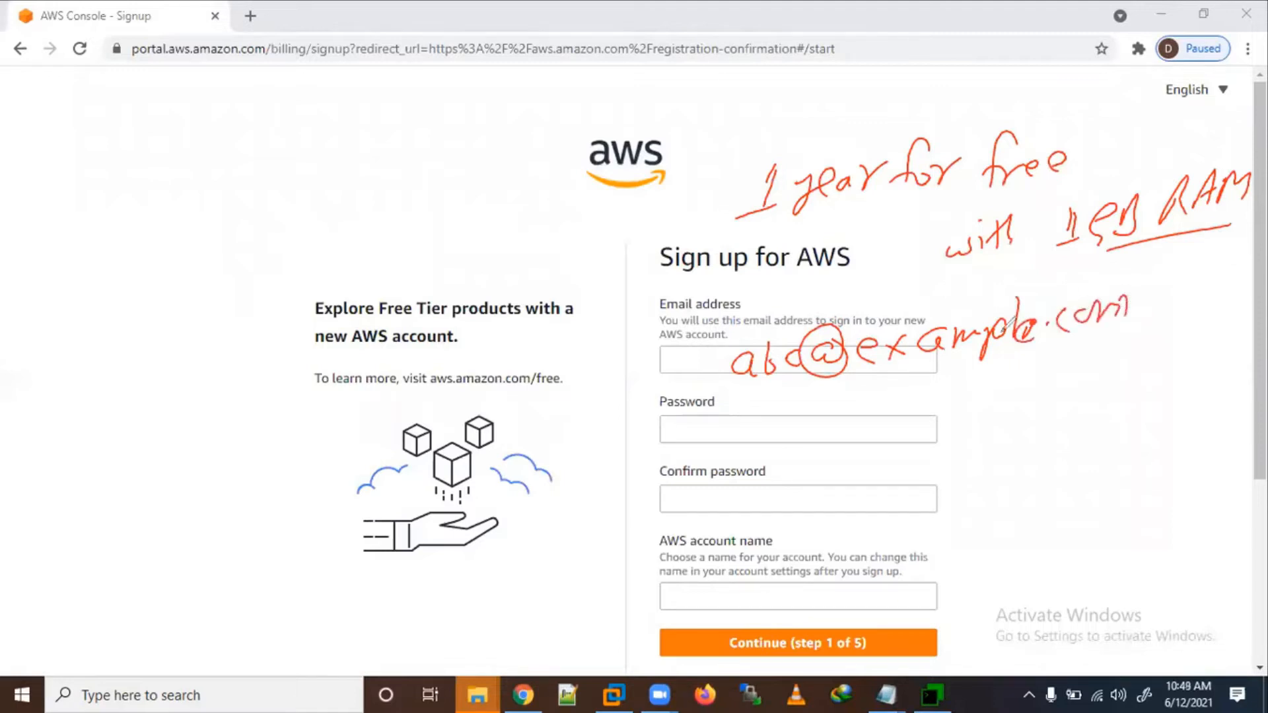
{"action": "left_click_drag", "start_coordinate": [695, 419], "coordinate": [748, 427]}
{"action": "left_click_drag", "start_coordinate": [697, 492], "coordinate": [747, 493]}
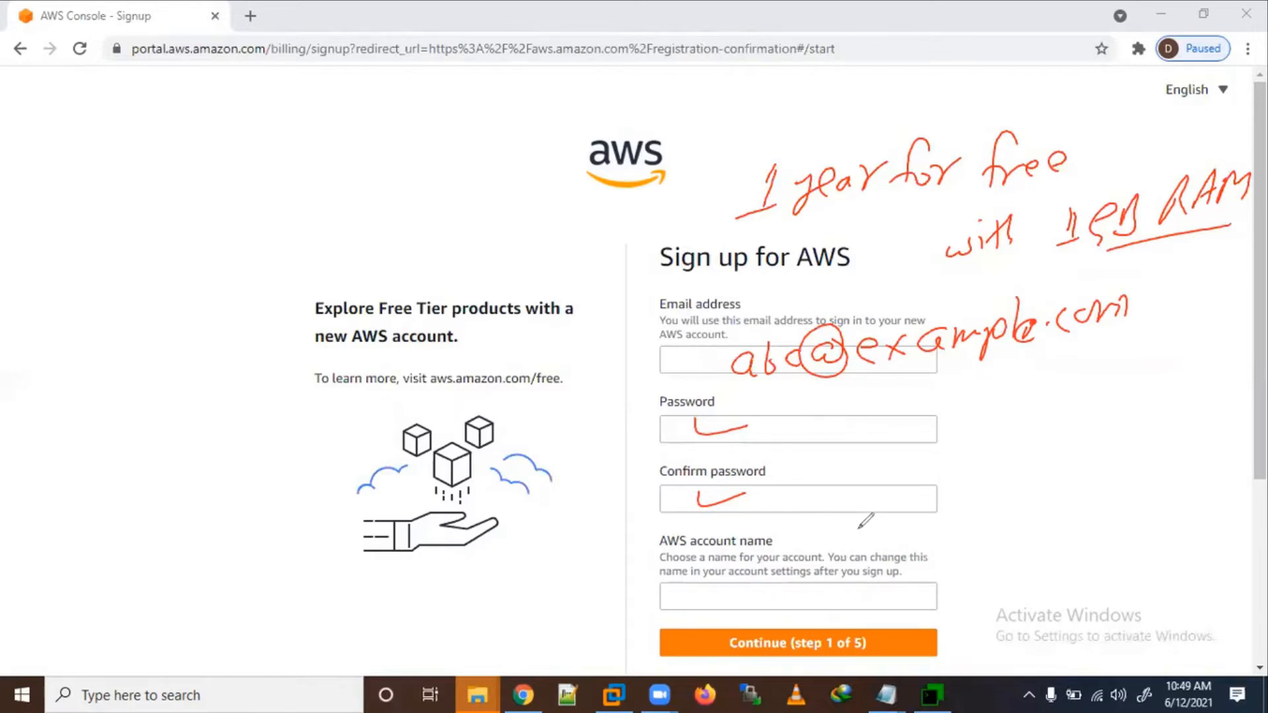
{"action": "mouse_move", "coordinate": [838, 535]}
{"action": "left_mouse_down"}
{"action": "mouse_move", "coordinate": [891, 536]}
{"action": "mouse_move", "coordinate": [888, 522]}
{"action": "mouse_move", "coordinate": [994, 518]}
{"action": "mouse_move", "coordinate": [1083, 493]}
{"action": "left_mouse_up"}
{"action": "left_click", "coordinate": [1093, 510]}
{"action": "left_click_drag", "start_coordinate": [959, 553], "coordinate": [1077, 526]}
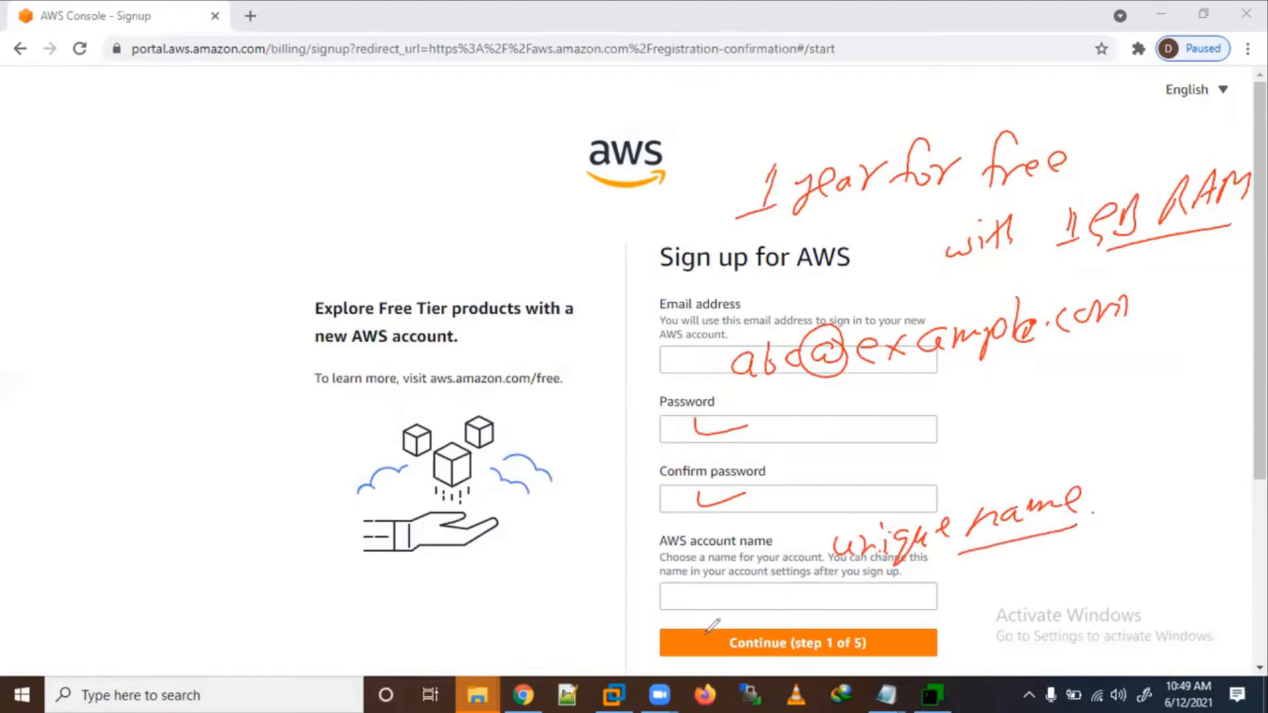
{"action": "left_click_drag", "start_coordinate": [693, 639], "coordinate": [740, 631]}
{"action": "left_click_drag", "start_coordinate": [75, 159], "coordinate": [74, 197]}
{"action": "left_click_drag", "start_coordinate": [59, 156], "coordinate": [78, 145]}
{"action": "left_click_drag", "start_coordinate": [58, 208], "coordinate": [75, 197]}
{"action": "mouse_move", "coordinate": [90, 140]}
{"action": "left_mouse_down"}
{"action": "mouse_move", "coordinate": [93, 174]}
{"action": "mouse_move", "coordinate": [98, 158]}
{"action": "left_mouse_up"}
{"action": "mouse_move", "coordinate": [104, 149]}
{"action": "left_mouse_down"}
{"action": "mouse_move", "coordinate": [105, 164]}
{"action": "mouse_move", "coordinate": [173, 147]}
{"action": "mouse_move", "coordinate": [203, 106]}
{"action": "mouse_move", "coordinate": [216, 111]}
{"action": "left_mouse_up"}
{"action": "mouse_move", "coordinate": [122, 206]}
{"action": "left_mouse_down"}
{"action": "mouse_move", "coordinate": [136, 222]}
{"action": "mouse_move", "coordinate": [126, 257]}
{"action": "left_mouse_up"}
{"action": "mouse_move", "coordinate": [158, 188]}
{"action": "left_mouse_down"}
{"action": "mouse_move", "coordinate": [173, 210]}
{"action": "mouse_move", "coordinate": [199, 176]}
{"action": "mouse_move", "coordinate": [296, 111]}
{"action": "mouse_move", "coordinate": [312, 126]}
{"action": "mouse_move", "coordinate": [377, 94]}
{"action": "left_mouse_up"}
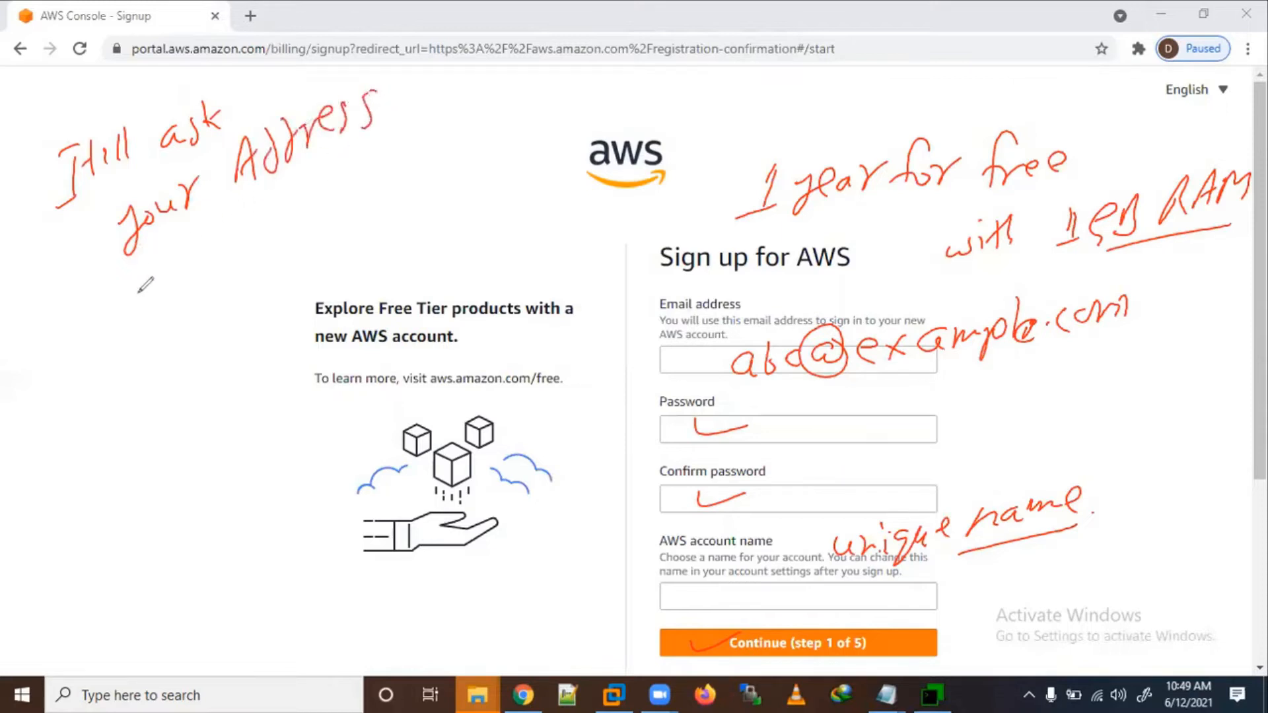
{"action": "mouse_move", "coordinate": [121, 310]}
{"action": "left_mouse_down"}
{"action": "mouse_move", "coordinate": [113, 325]}
{"action": "mouse_move", "coordinate": [148, 311]}
{"action": "mouse_move", "coordinate": [161, 266]}
{"action": "mouse_move", "coordinate": [232, 228]}
{"action": "mouse_move", "coordinate": [251, 244]}
{"action": "left_mouse_up"}
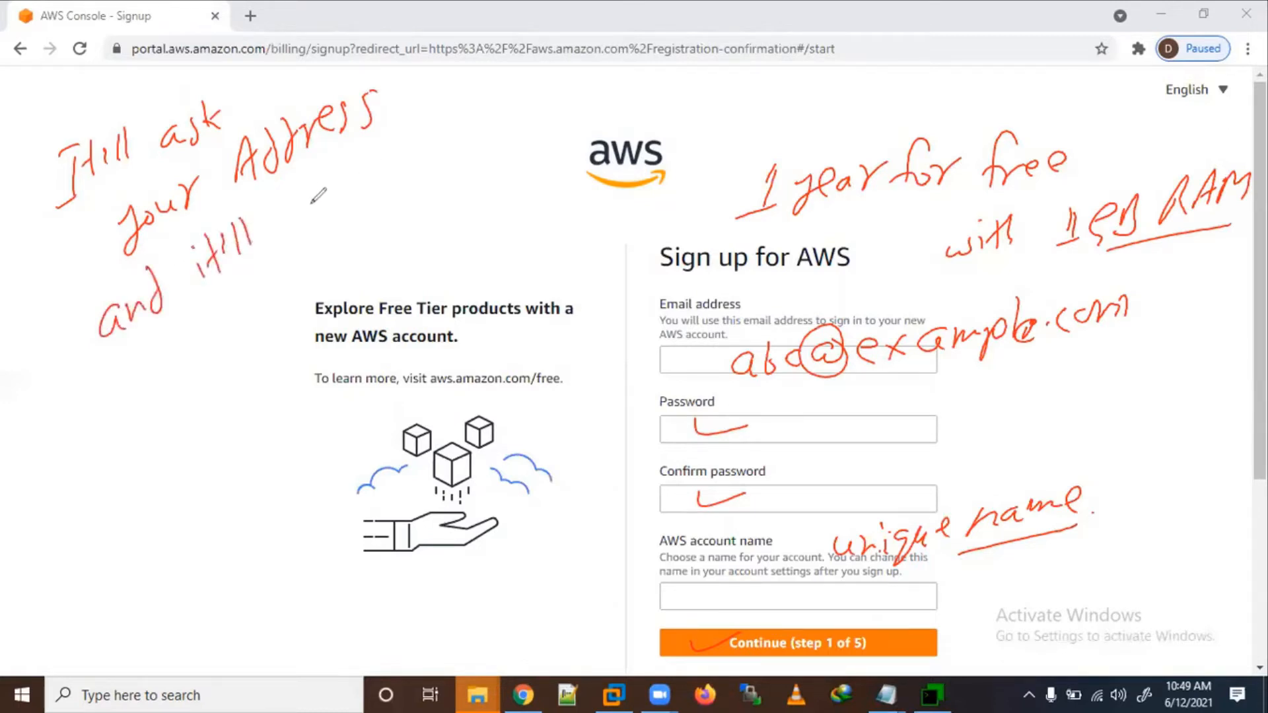
{"action": "mouse_move", "coordinate": [311, 197]}
{"action": "left_mouse_down"}
{"action": "mouse_move", "coordinate": [384, 135]}
{"action": "mouse_move", "coordinate": [471, 109]}
{"action": "mouse_move", "coordinate": [494, 79]}
{"action": "left_mouse_up"}
{"action": "mouse_move", "coordinate": [225, 332]}
{"action": "left_mouse_down"}
{"action": "mouse_move", "coordinate": [218, 343]}
{"action": "mouse_move", "coordinate": [234, 317]}
{"action": "left_mouse_up"}
{"action": "mouse_move", "coordinate": [281, 304]}
{"action": "left_mouse_down"}
{"action": "mouse_move", "coordinate": [264, 279]}
{"action": "mouse_move", "coordinate": [304, 277]}
{"action": "mouse_move", "coordinate": [312, 290]}
{"action": "mouse_move", "coordinate": [334, 250]}
{"action": "mouse_move", "coordinate": [356, 257]}
{"action": "mouse_move", "coordinate": [535, 123]}
{"action": "mouse_move", "coordinate": [561, 118]}
{"action": "mouse_move", "coordinate": [564, 132]}
{"action": "mouse_move", "coordinate": [584, 102]}
{"action": "mouse_move", "coordinate": [609, 105]}
{"action": "left_mouse_up"}
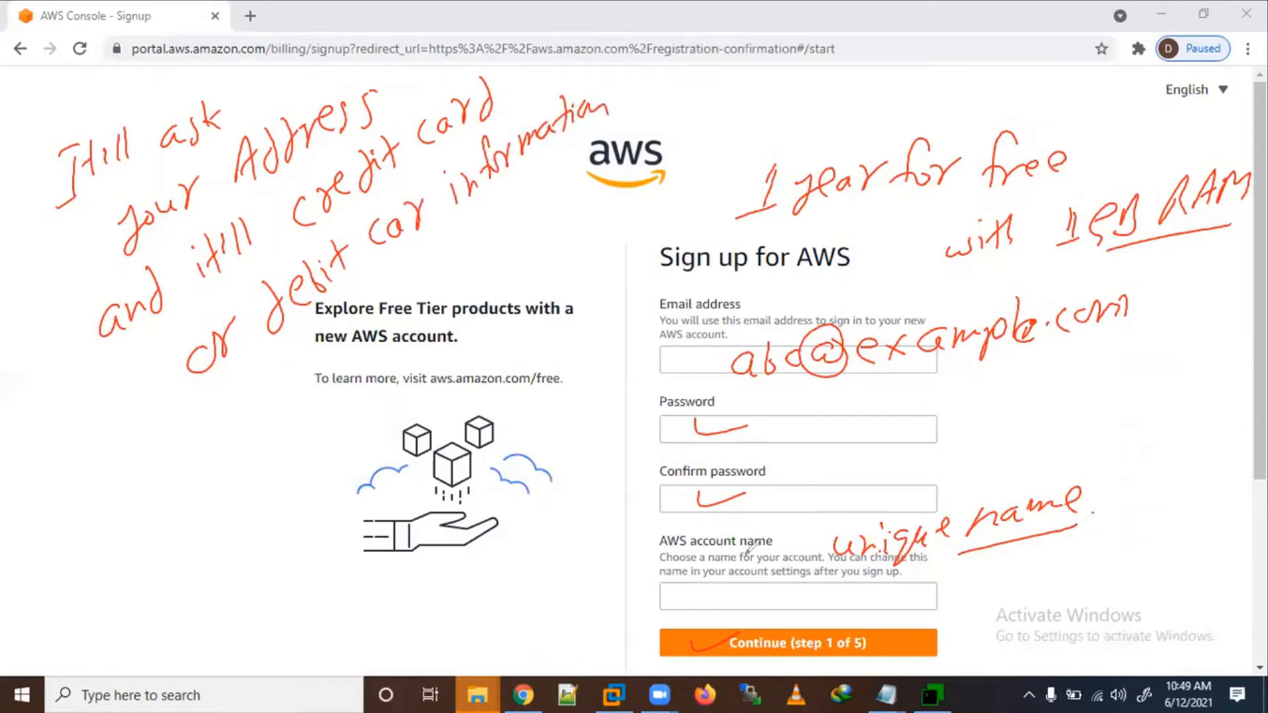
{"action": "mouse_move", "coordinate": [92, 455]}
{"action": "left_mouse_down"}
{"action": "mouse_move", "coordinate": [66, 455]}
{"action": "mouse_move", "coordinate": [211, 475]}
{"action": "mouse_move", "coordinate": [243, 461]}
{"action": "left_mouse_up"}
{"action": "left_click_drag", "start_coordinate": [234, 441], "coordinate": [235, 481]}
{"action": "left_click_drag", "start_coordinate": [270, 425], "coordinate": [267, 468]}
{"action": "mouse_move", "coordinate": [269, 456]}
{"action": "left_mouse_down"}
{"action": "mouse_move", "coordinate": [287, 464]}
{"action": "mouse_move", "coordinate": [334, 440]}
{"action": "mouse_move", "coordinate": [340, 456]}
{"action": "left_mouse_up"}
{"action": "mouse_move", "coordinate": [74, 547]}
{"action": "left_mouse_down"}
{"action": "mouse_move", "coordinate": [85, 588]}
{"action": "mouse_move", "coordinate": [99, 575]}
{"action": "mouse_move", "coordinate": [215, 578]}
{"action": "left_mouse_up"}
{"action": "mouse_move", "coordinate": [225, 535]}
{"action": "left_mouse_down"}
{"action": "mouse_move", "coordinate": [231, 569]}
{"action": "mouse_move", "coordinate": [267, 545]}
{"action": "left_mouse_up"}
{"action": "left_click_drag", "start_coordinate": [265, 536], "coordinate": [303, 525]}
{"action": "mouse_move", "coordinate": [195, 580]}
{"action": "left_mouse_down"}
{"action": "mouse_move", "coordinate": [228, 598]}
{"action": "mouse_move", "coordinate": [198, 641]}
{"action": "left_mouse_up"}
{"action": "mouse_move", "coordinate": [243, 591]}
{"action": "left_mouse_down"}
{"action": "mouse_move", "coordinate": [227, 611]}
{"action": "mouse_move", "coordinate": [464, 567]}
{"action": "left_mouse_up"}
{"action": "mouse_move", "coordinate": [475, 551]}
{"action": "left_mouse_down"}
{"action": "mouse_move", "coordinate": [461, 588]}
{"action": "mouse_move", "coordinate": [485, 556]}
{"action": "left_mouse_up"}
{"action": "left_click_drag", "start_coordinate": [329, 639], "coordinate": [542, 624]}
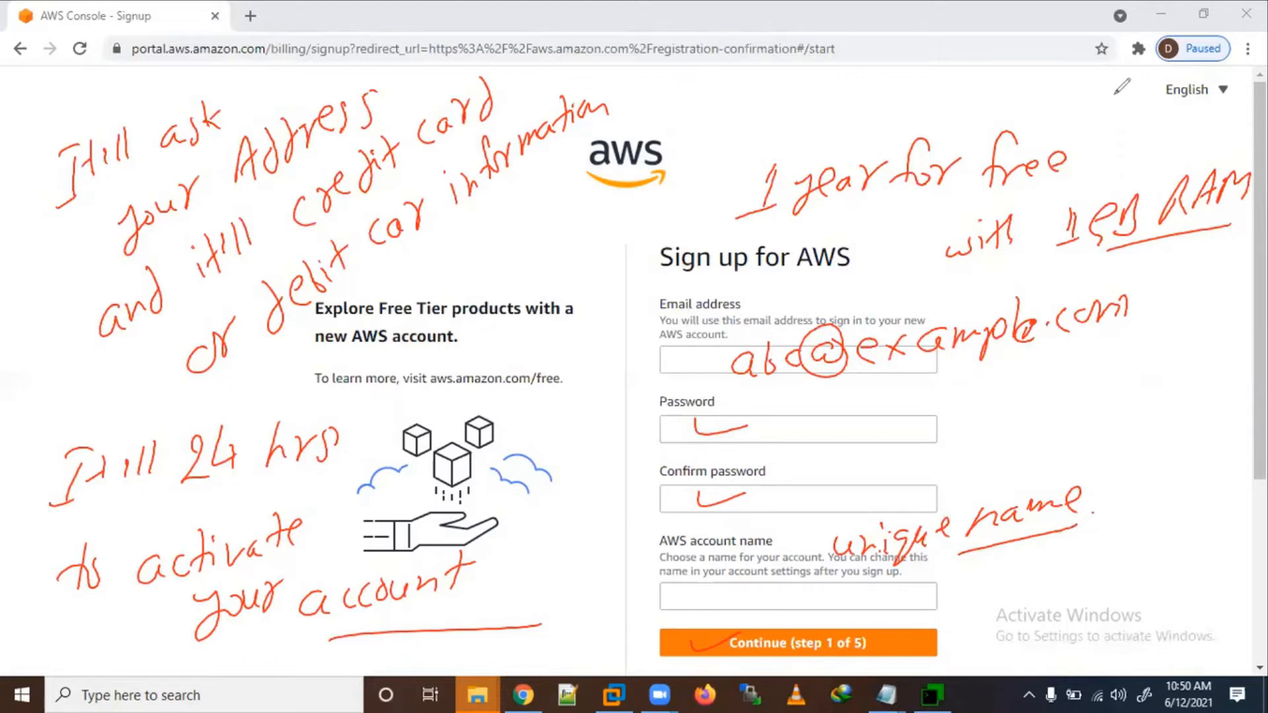
{"action": "left_click", "coordinate": [492, 76]}
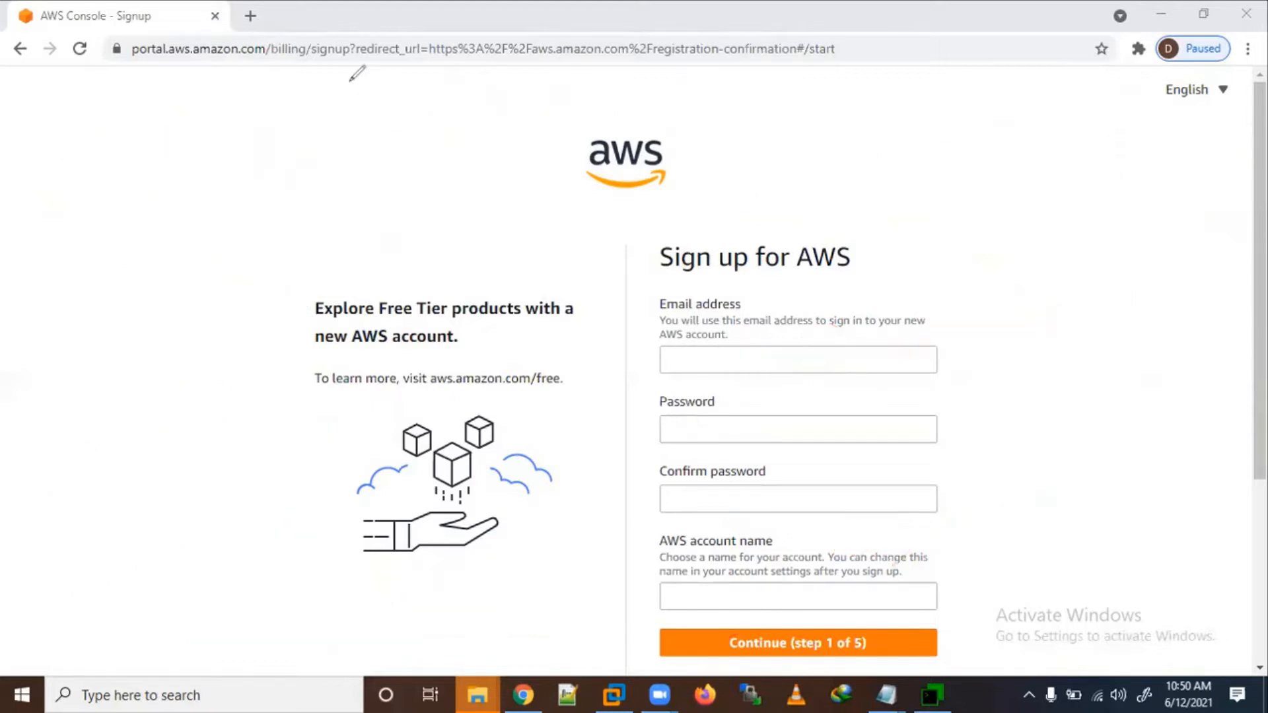
Step: Exit annotation mode and go back from the sign-up form to the AWS console page
{"action": "left_click", "coordinate": [570, 46]}
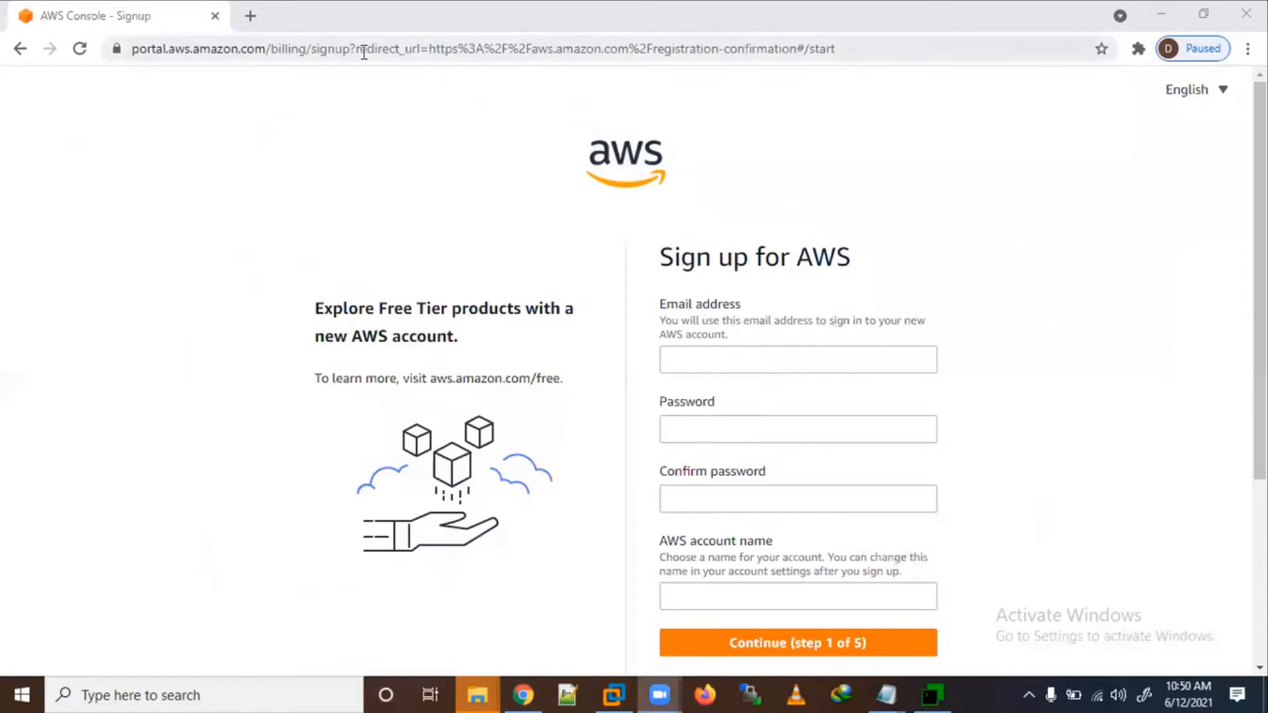
{"action": "left_click", "coordinate": [23, 56]}
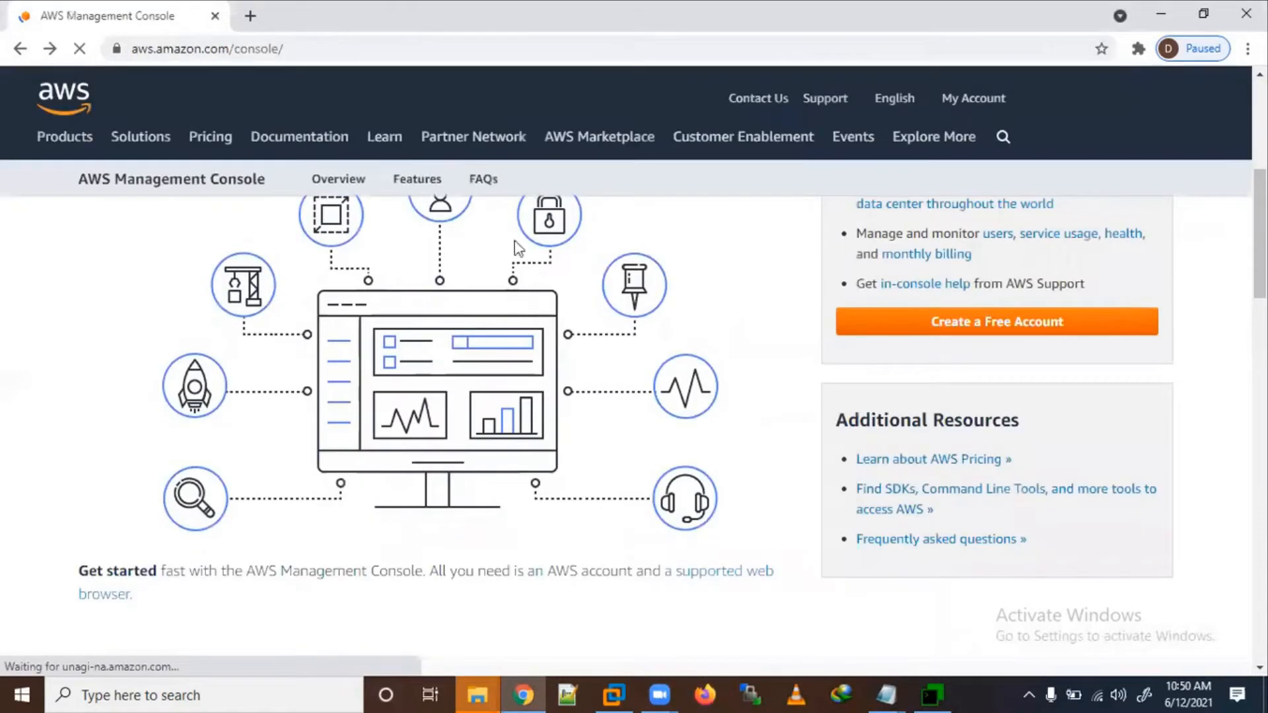
{"action": "scroll", "coordinate": [529, 361], "scroll_direction": "up", "scroll_amount": 3}
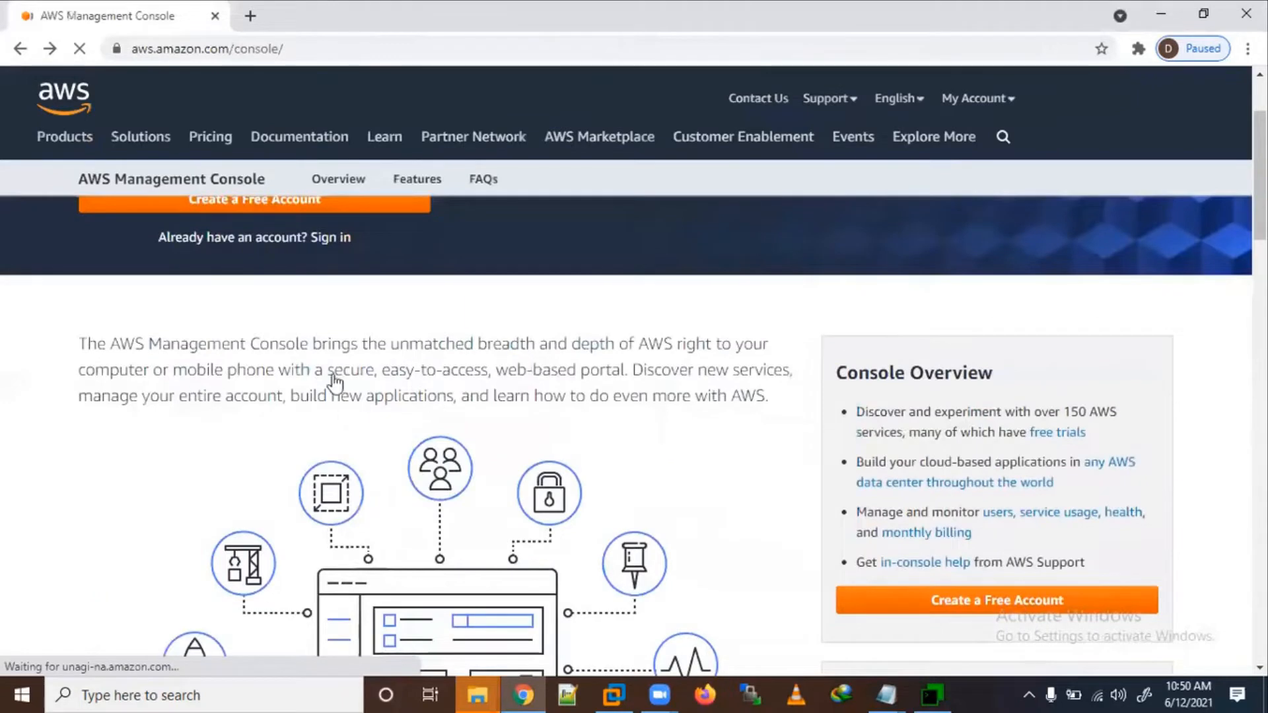
{"action": "scroll", "coordinate": [335, 383], "scroll_direction": "up", "scroll_amount": 2}
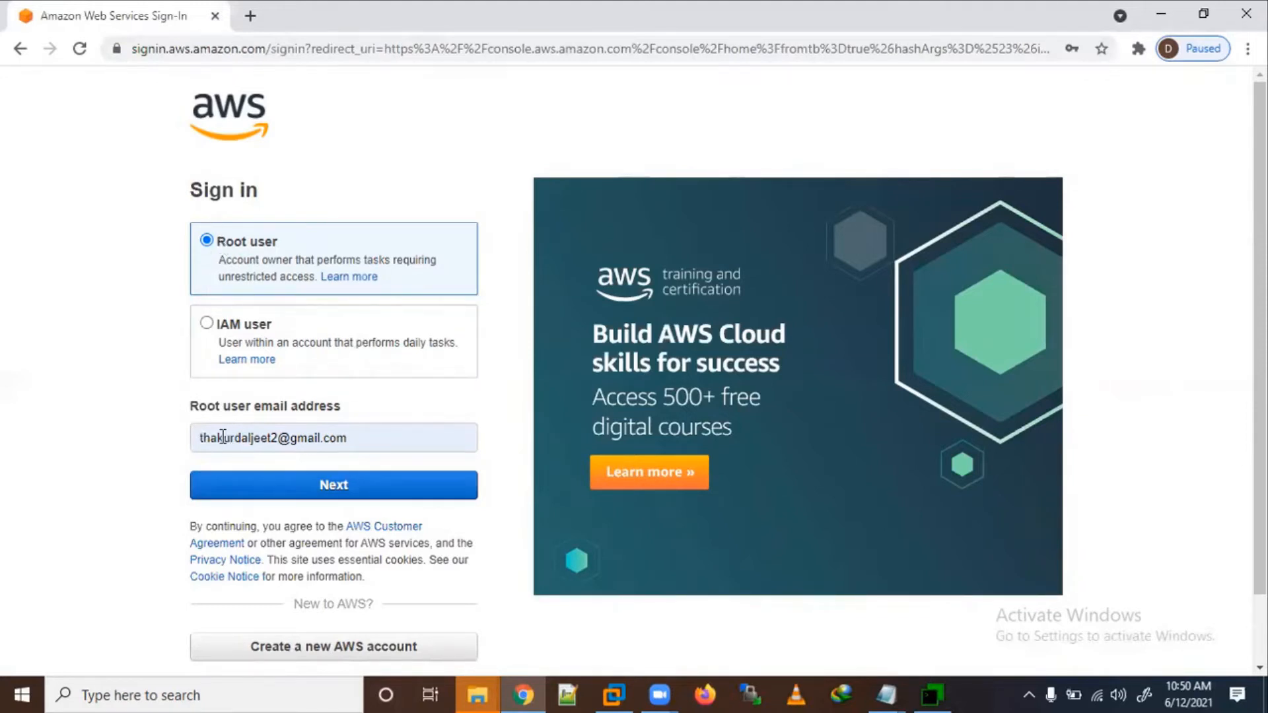
Step: Continue with the root e-mail, enter the security check characters, and sign in with the password
{"action": "left_click", "coordinate": [338, 490]}
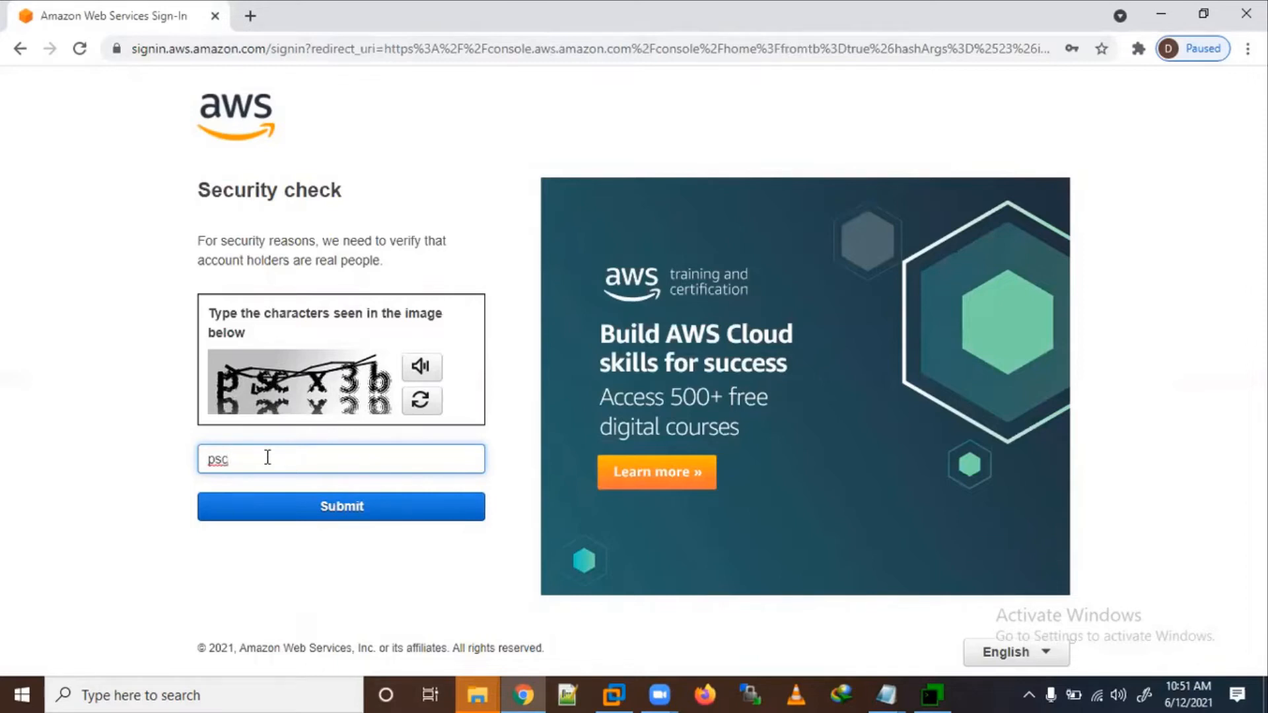
{"action": "type", "text": "x3b"}
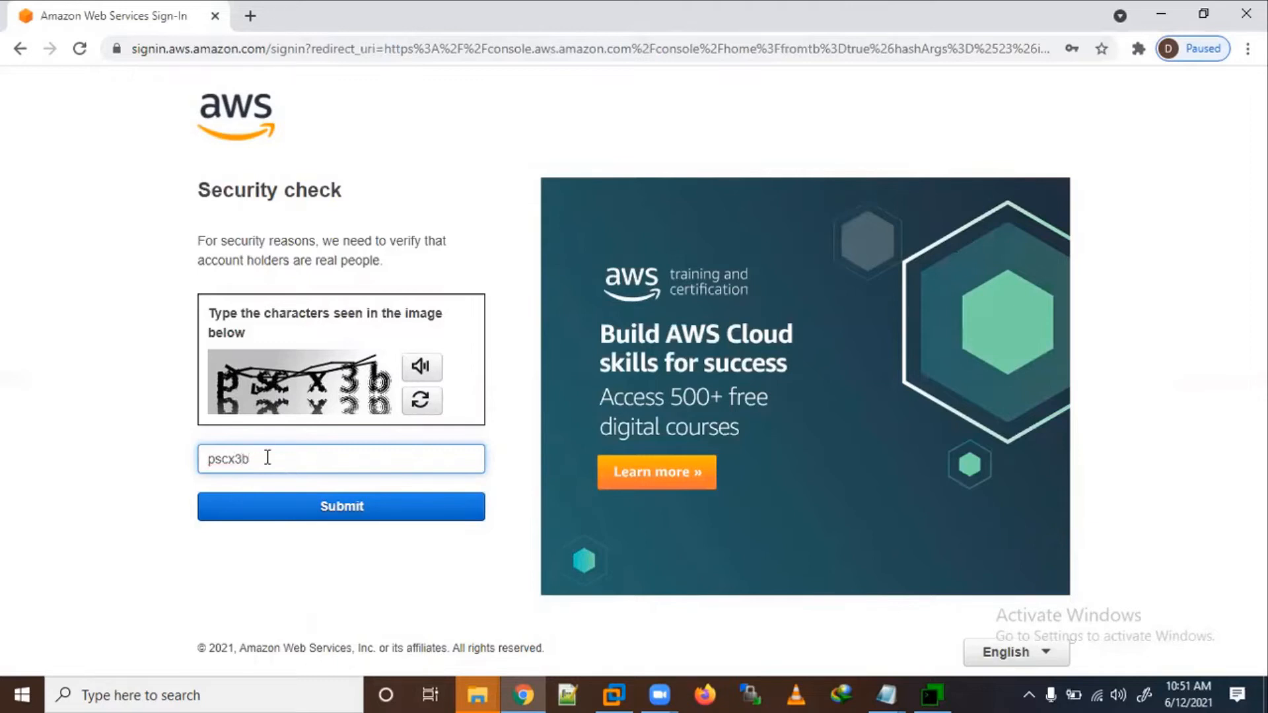
{"action": "left_click", "coordinate": [287, 509]}
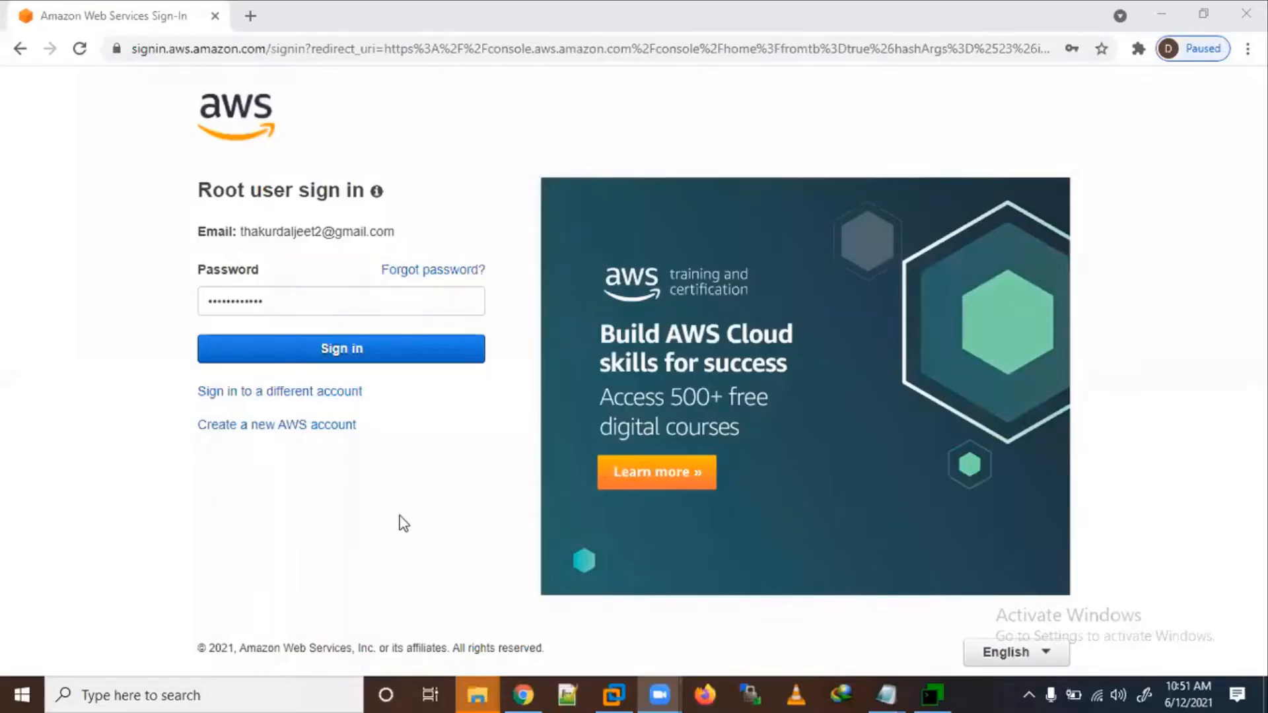
{"action": "left_click", "coordinate": [424, 347]}
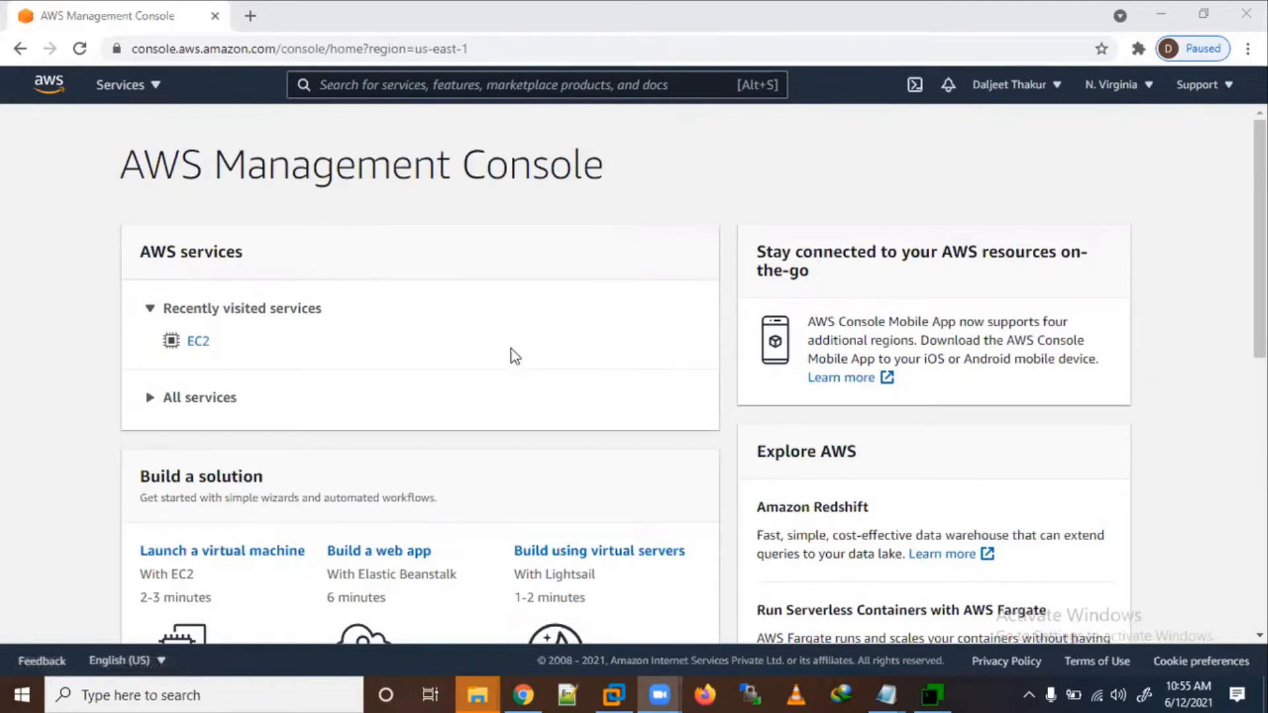
Step: Under Build a solution, choose 'Launch a virtual machine' with EC2
{"action": "scroll", "coordinate": [515, 357], "scroll_direction": "down", "scroll_amount": 3}
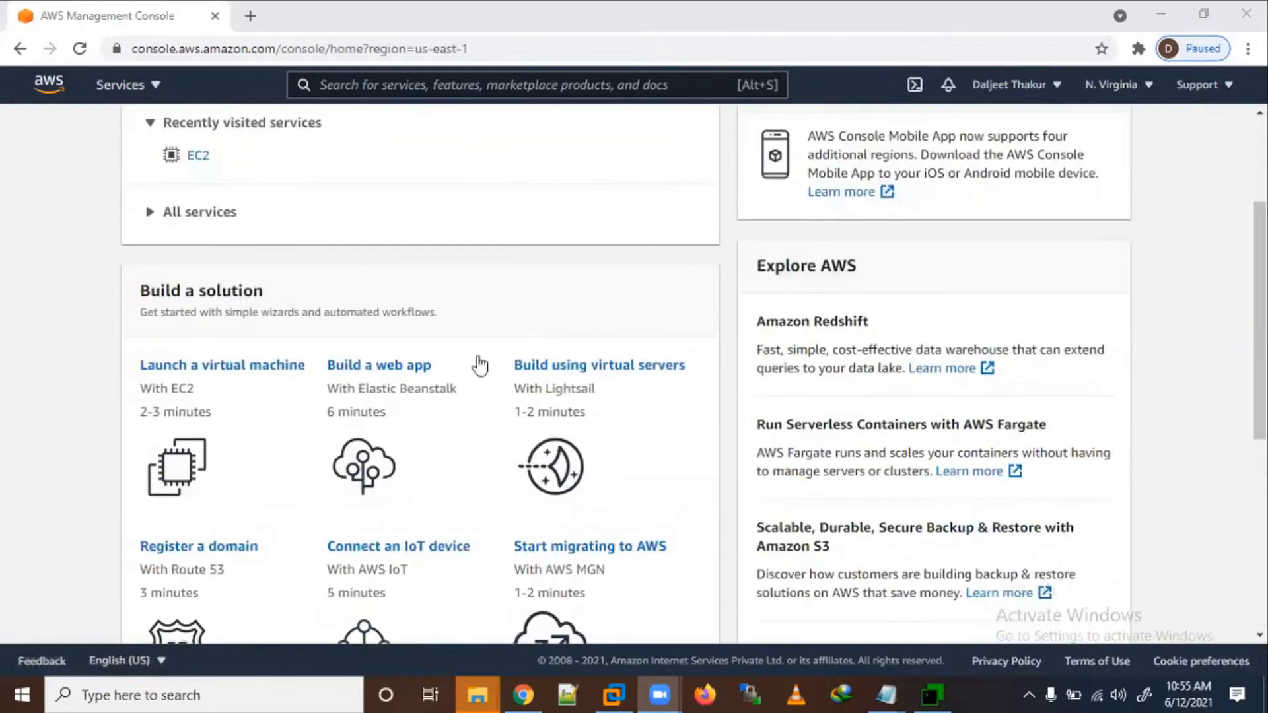
{"action": "left_click", "coordinate": [189, 373]}
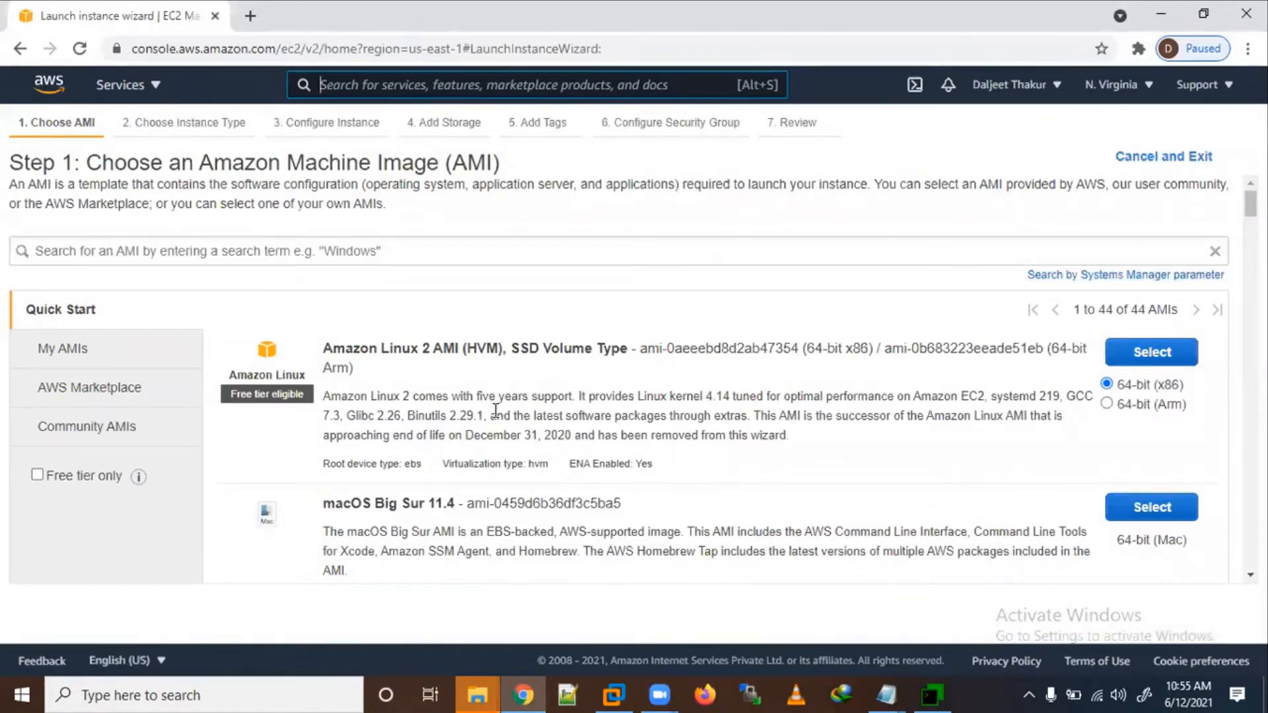
Step: Scroll through the Quick Start AMI list to find Red Hat Enterprise Linux 8
{"action": "scroll", "coordinate": [496, 410], "scroll_direction": "down", "scroll_amount": 1}
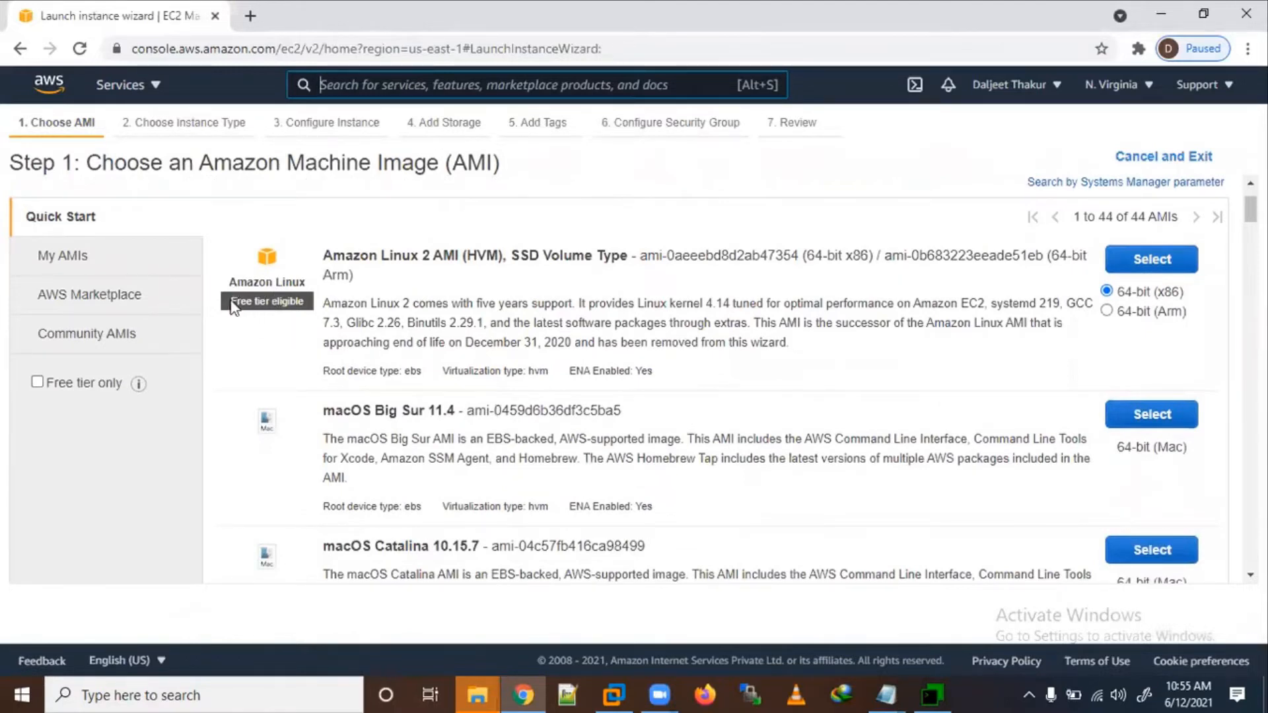
{"action": "scroll", "coordinate": [394, 364], "scroll_direction": "down", "scroll_amount": 3}
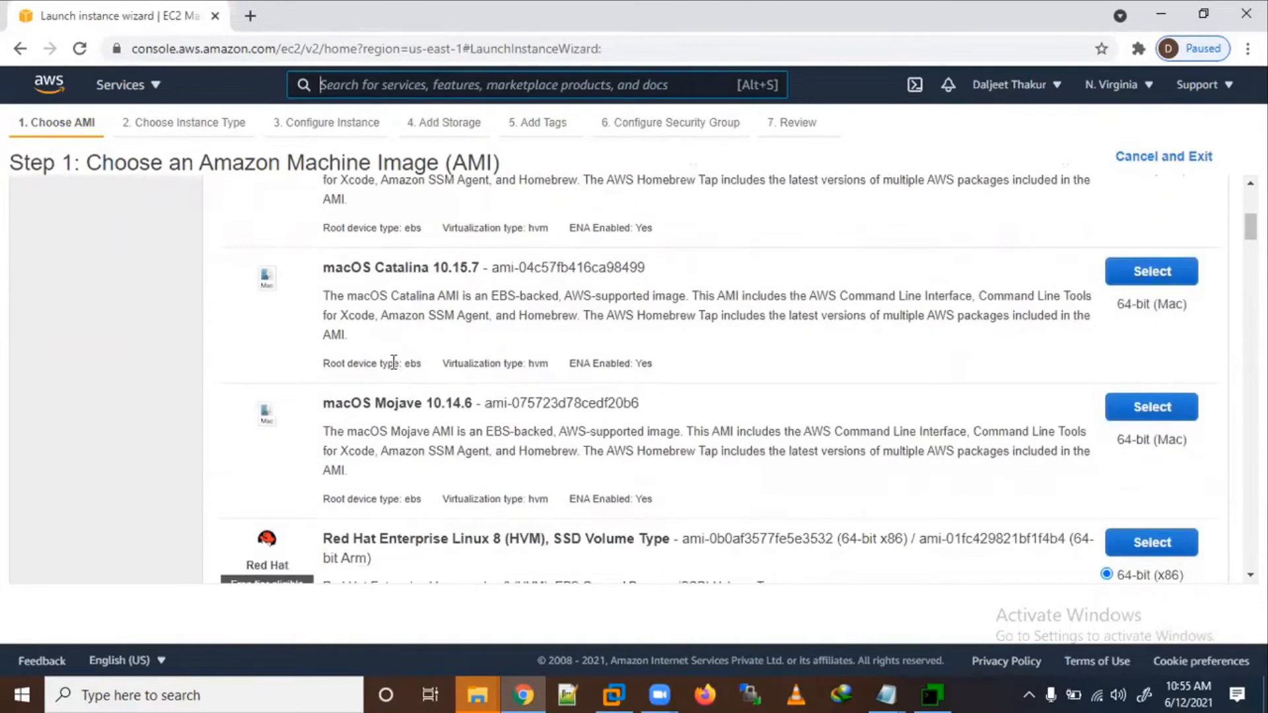
{"action": "scroll", "coordinate": [394, 363], "scroll_direction": "down", "scroll_amount": 1}
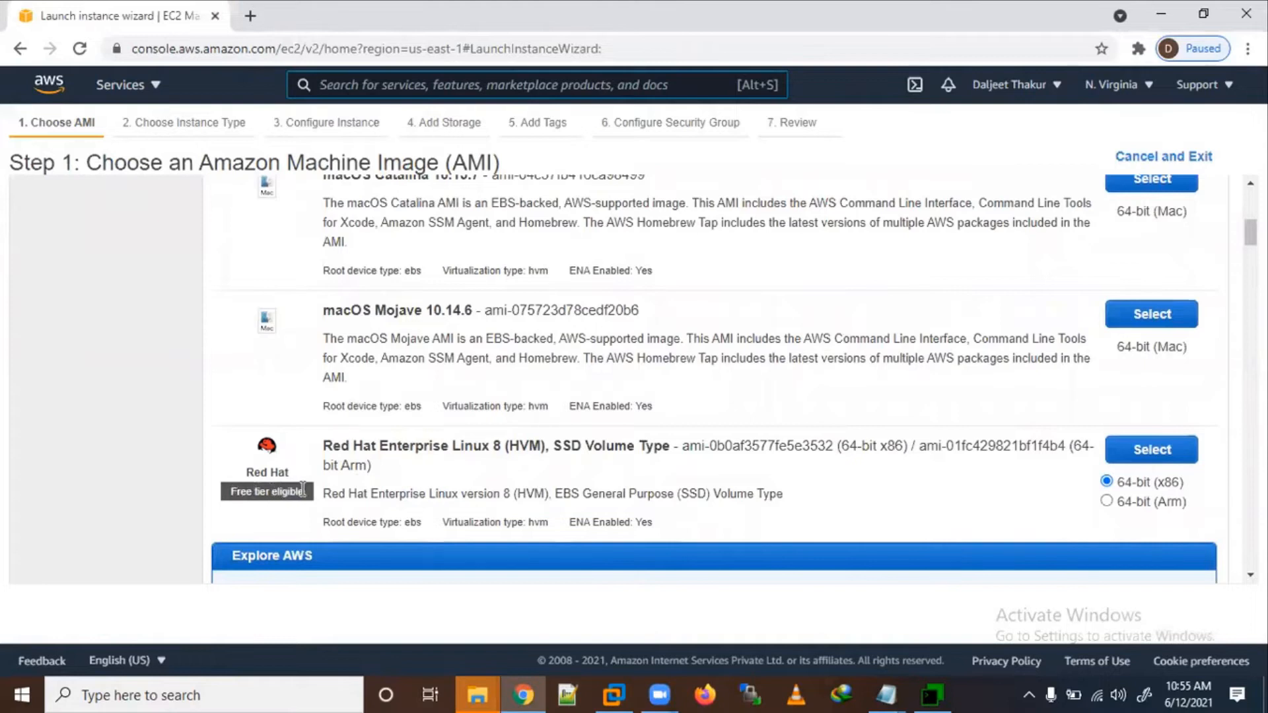
{"action": "scroll", "coordinate": [294, 492], "scroll_direction": "down", "scroll_amount": 5}
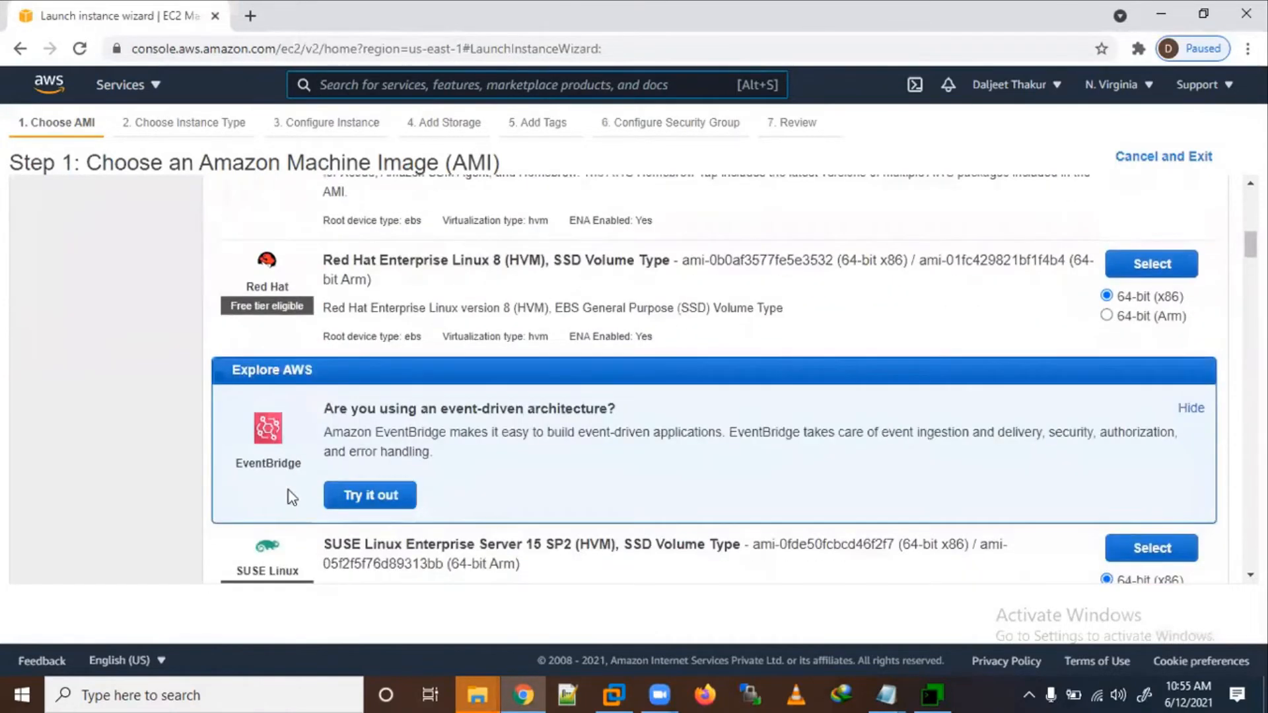
{"action": "scroll", "coordinate": [258, 436], "scroll_direction": "down", "scroll_amount": 3}
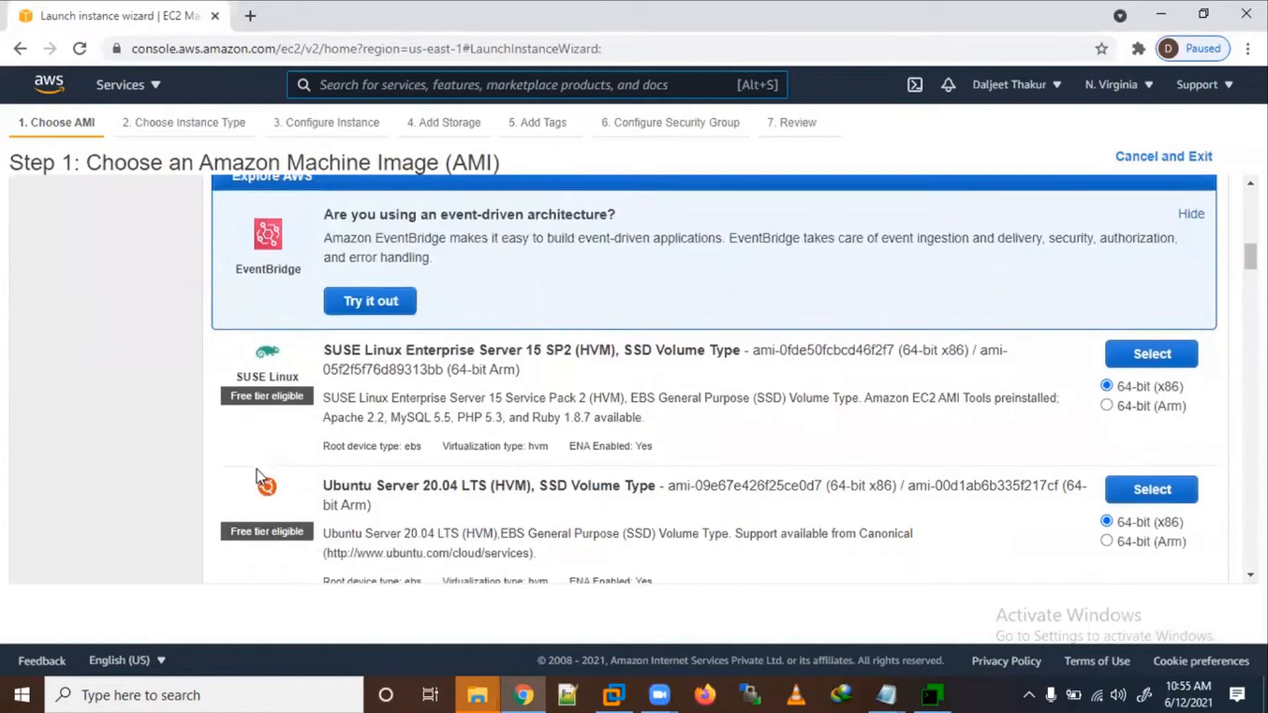
{"action": "scroll", "coordinate": [257, 396], "scroll_direction": "down", "scroll_amount": 4}
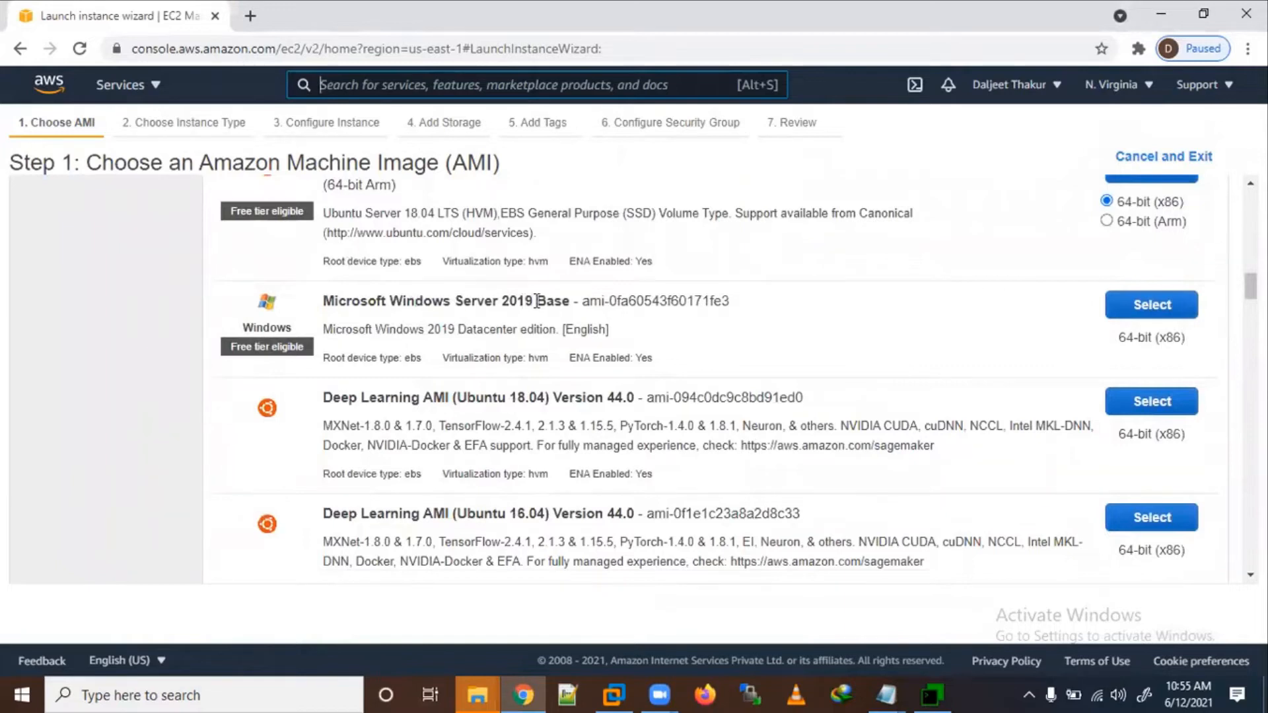
{"action": "scroll", "coordinate": [260, 350], "scroll_direction": "down", "scroll_amount": 3}
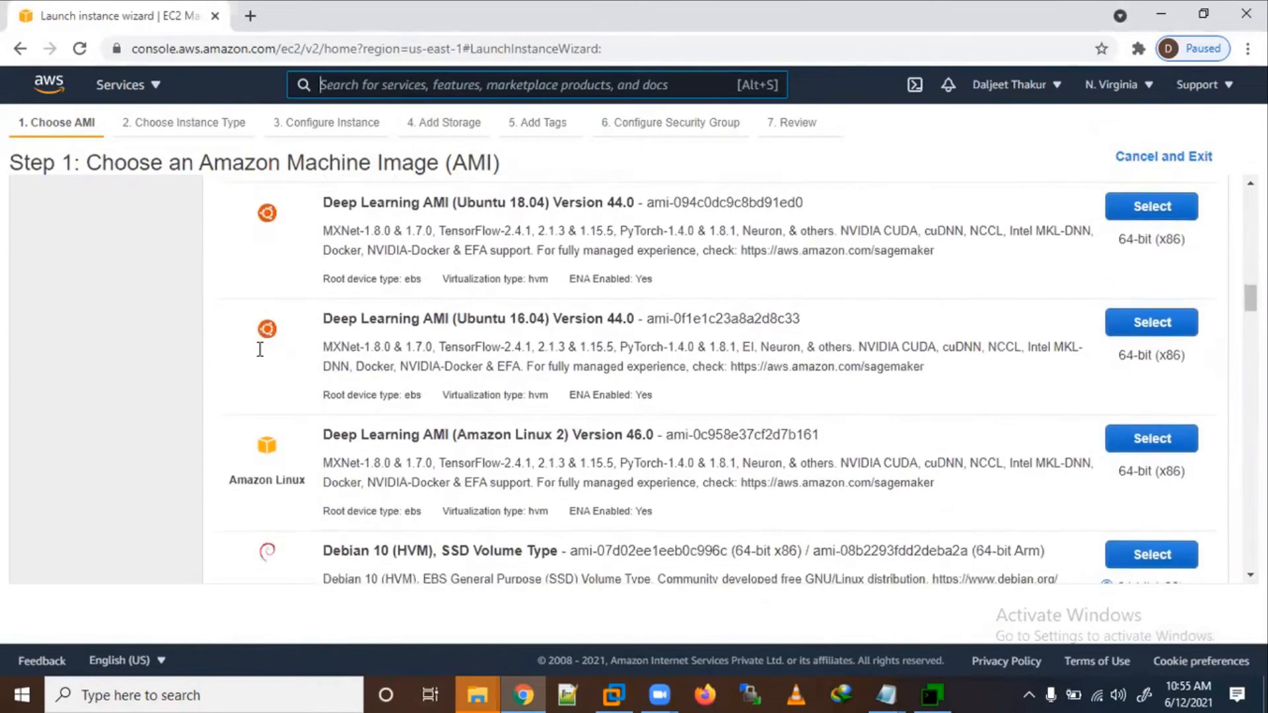
{"action": "scroll", "coordinate": [260, 350], "scroll_direction": "down", "scroll_amount": 4}
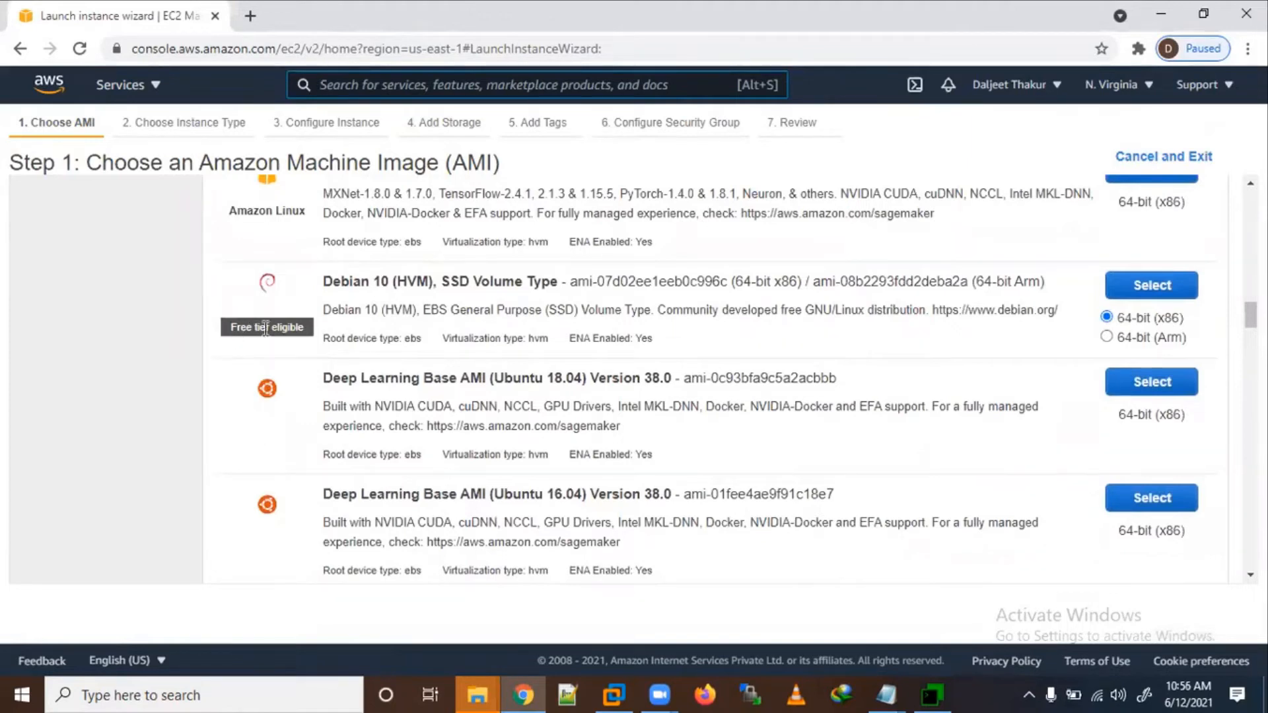
{"action": "scroll", "coordinate": [336, 467], "scroll_direction": "up", "scroll_amount": 10}
{"action": "scroll", "coordinate": [336, 467], "scroll_direction": "down", "scroll_amount": 5}
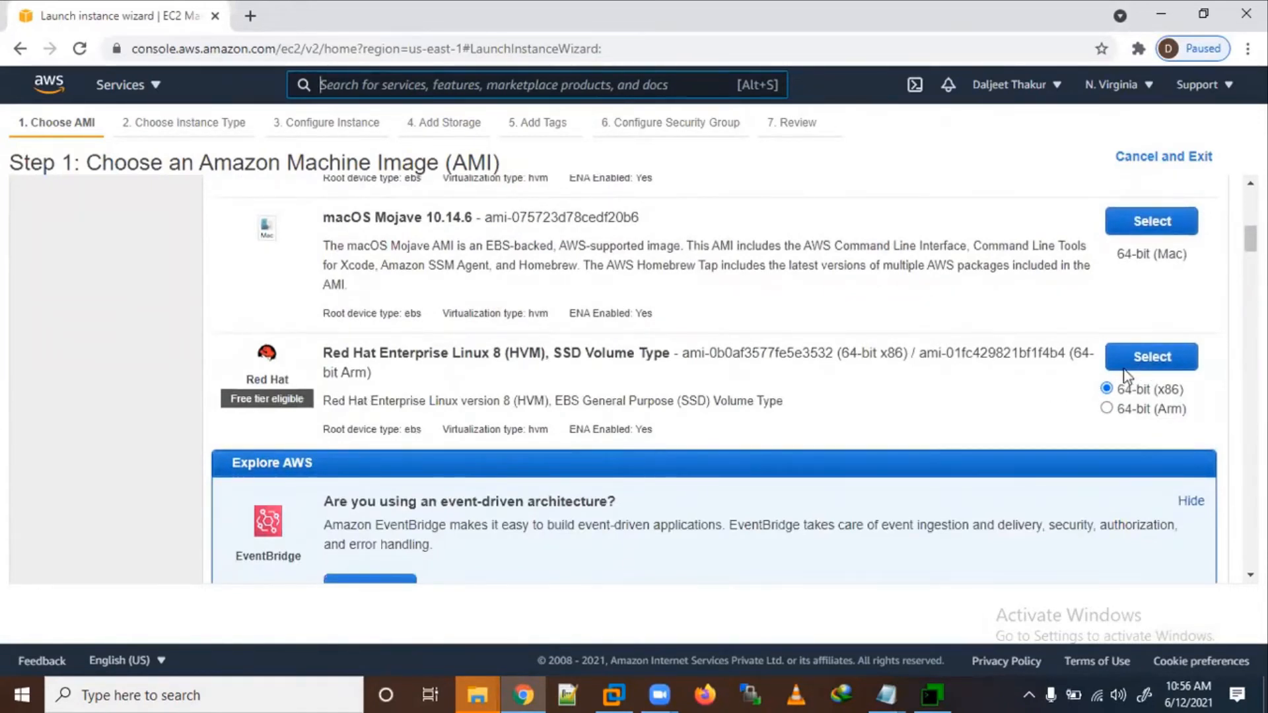
Step: Annotate the Red Hat image's free tier label and x86 option with a '64bit OS' note, then clear it
{"action": "mouse_move", "coordinate": [302, 381]}
{"action": "left_mouse_down"}
{"action": "mouse_move", "coordinate": [261, 374]}
{"action": "mouse_move", "coordinate": [307, 420]}
{"action": "mouse_move", "coordinate": [233, 377]}
{"action": "left_mouse_up"}
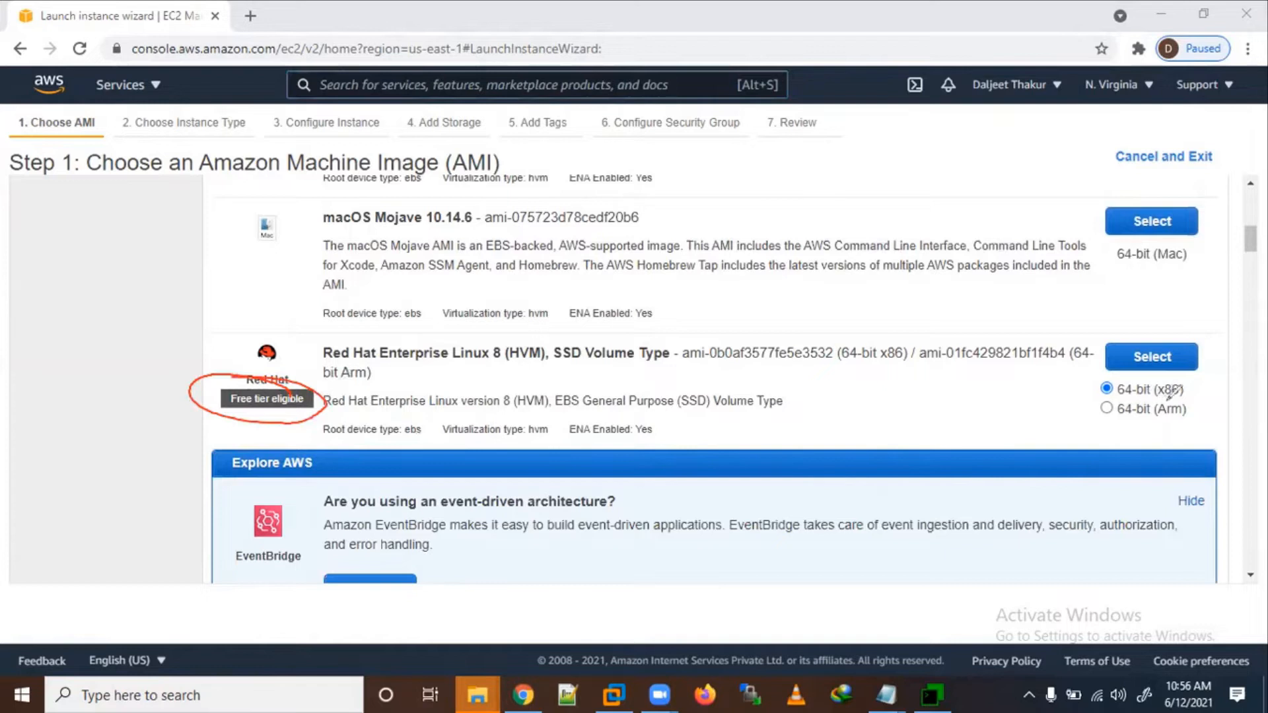
{"action": "mouse_move", "coordinate": [1183, 395]}
{"action": "left_mouse_down"}
{"action": "mouse_move", "coordinate": [1187, 370]}
{"action": "mouse_move", "coordinate": [1152, 370]}
{"action": "mouse_move", "coordinate": [1053, 216]}
{"action": "left_mouse_up"}
{"action": "mouse_move", "coordinate": [991, 151]}
{"action": "left_mouse_down"}
{"action": "mouse_move", "coordinate": [974, 192]}
{"action": "mouse_move", "coordinate": [1015, 195]}
{"action": "left_mouse_up"}
{"action": "left_click_drag", "start_coordinate": [1034, 136], "coordinate": [1050, 173]}
{"action": "left_click_drag", "start_coordinate": [1073, 131], "coordinate": [1062, 173]}
{"action": "left_click_drag", "start_coordinate": [1057, 155], "coordinate": [1122, 125]}
{"action": "left_click_drag", "start_coordinate": [1164, 123], "coordinate": [1136, 169]}
{"action": "left_click_drag", "start_coordinate": [1171, 118], "coordinate": [1176, 123]}
{"action": "mouse_move", "coordinate": [1046, 223]}
{"action": "left_mouse_down"}
{"action": "mouse_move", "coordinate": [1035, 250]}
{"action": "mouse_move", "coordinate": [1070, 240]}
{"action": "left_mouse_up"}
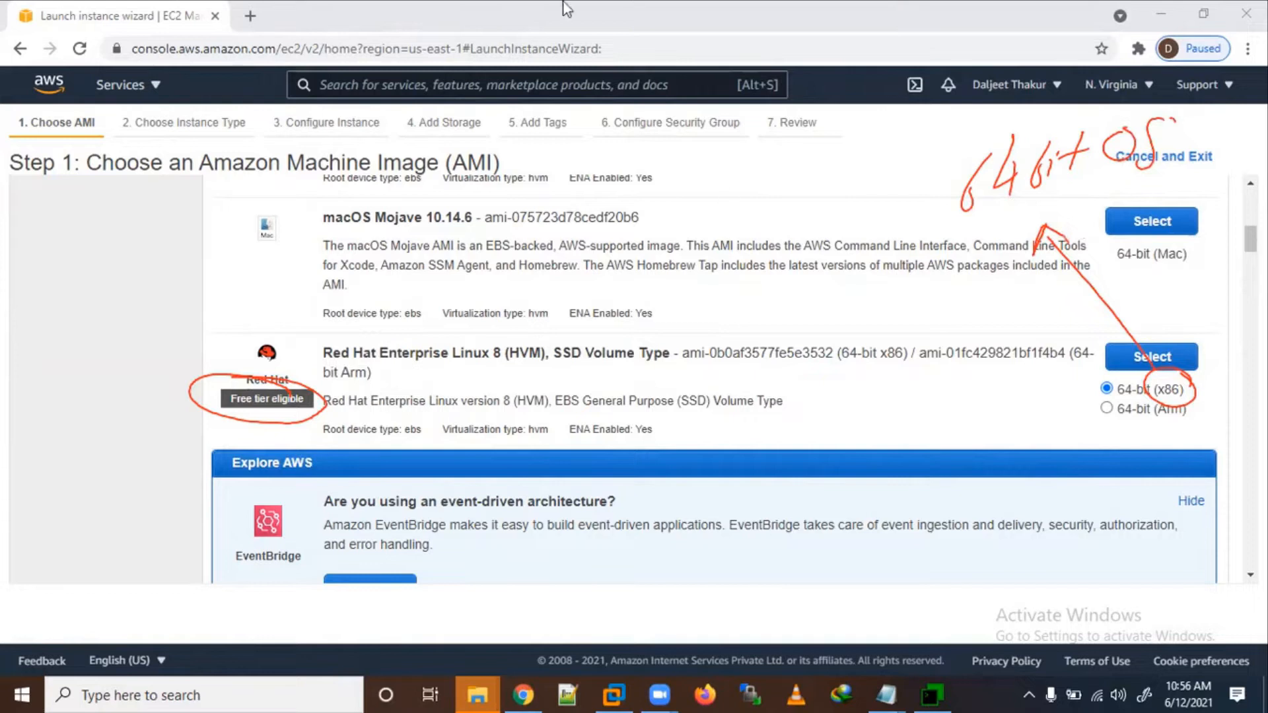
{"action": "left_click", "coordinate": [995, 24]}
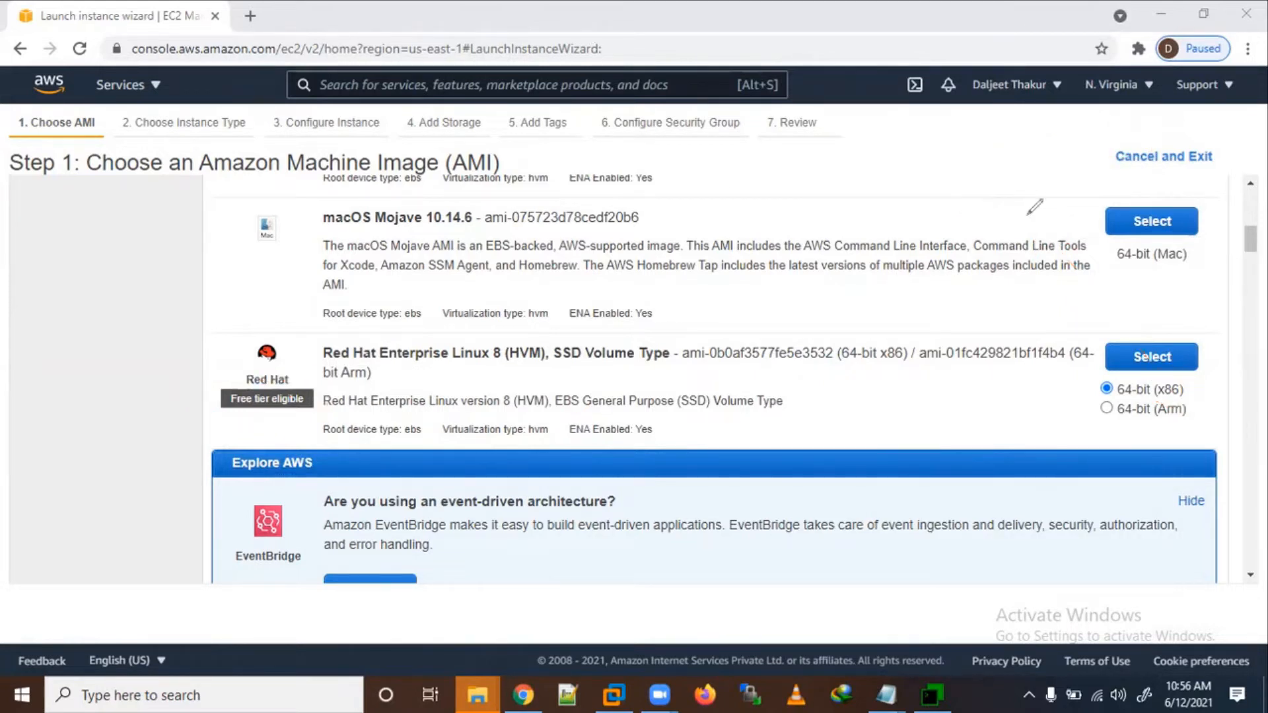
{"action": "left_click", "coordinate": [572, 52]}
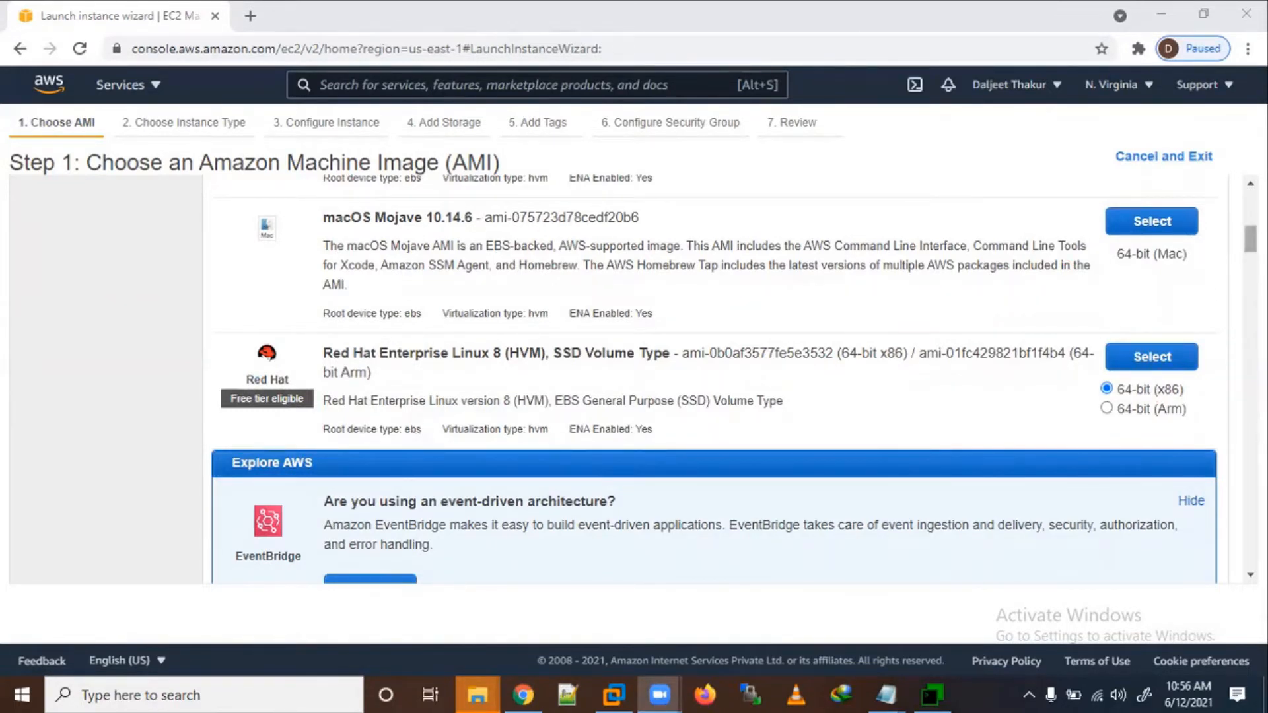
Step: Check the region list without changing it, then select Red Hat Enterprise Linux 8 (HVM), SSD Volume Type
{"action": "scroll", "coordinate": [634, 380], "scroll_direction": "up", "scroll_amount": 10}
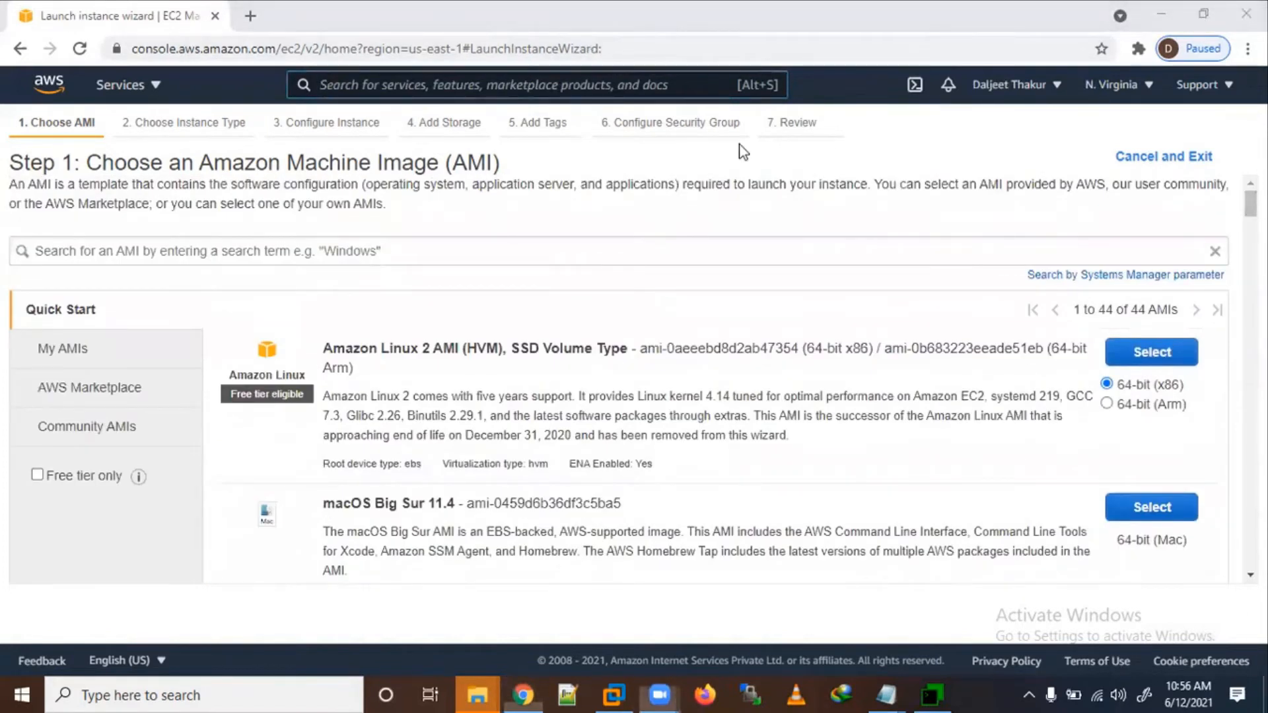
{"action": "left_click", "coordinate": [1130, 91]}
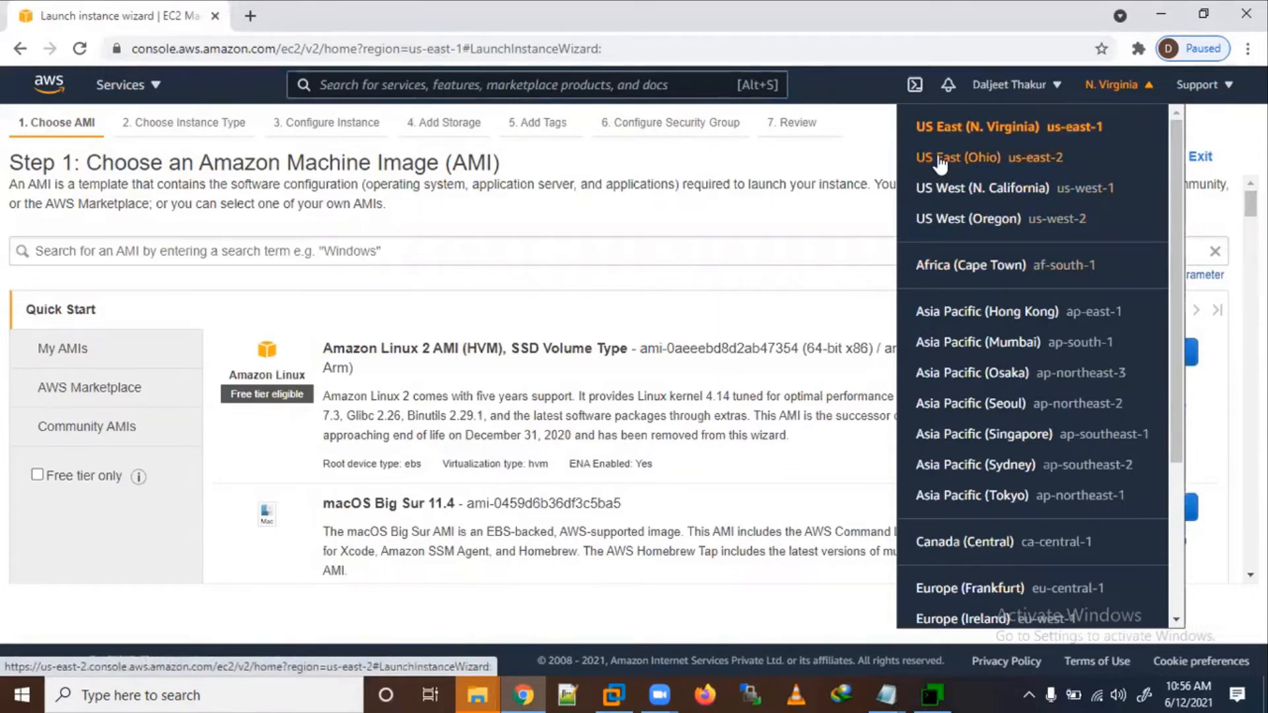
{"action": "left_click", "coordinate": [862, 136]}
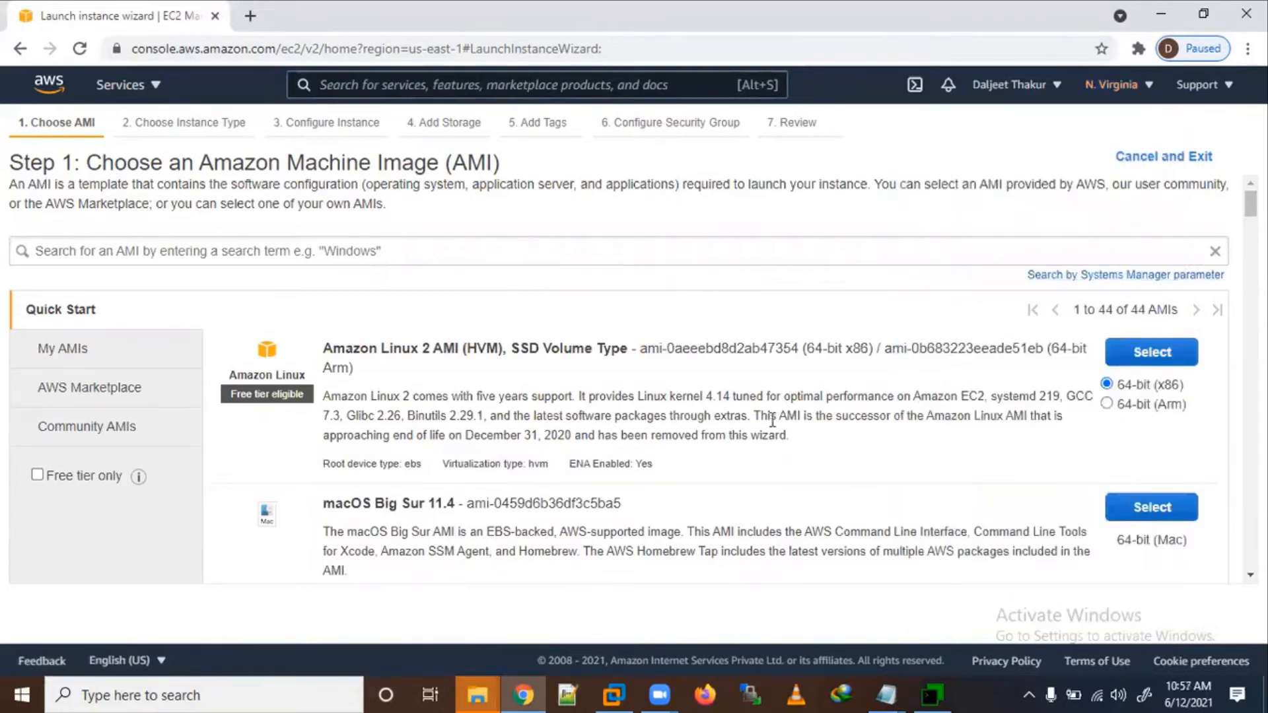
{"action": "scroll", "coordinate": [660, 454], "scroll_direction": "down", "scroll_amount": 7}
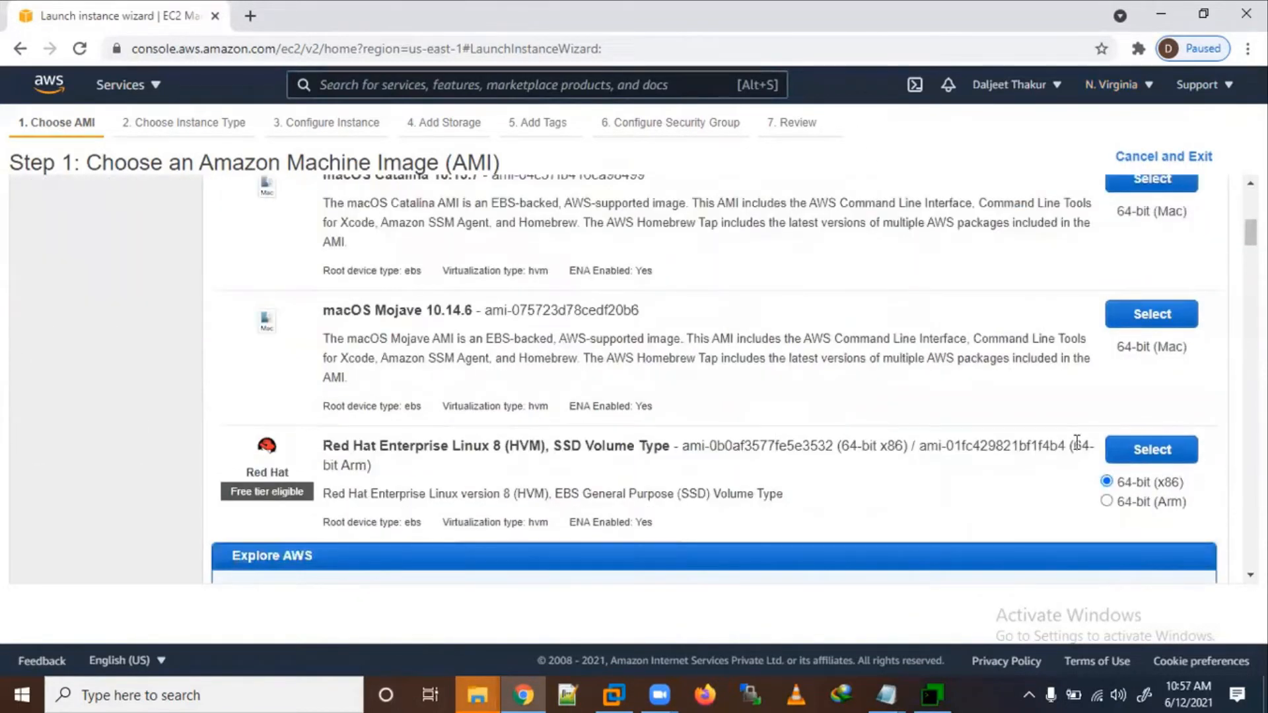
{"action": "left_click", "coordinate": [1148, 449]}
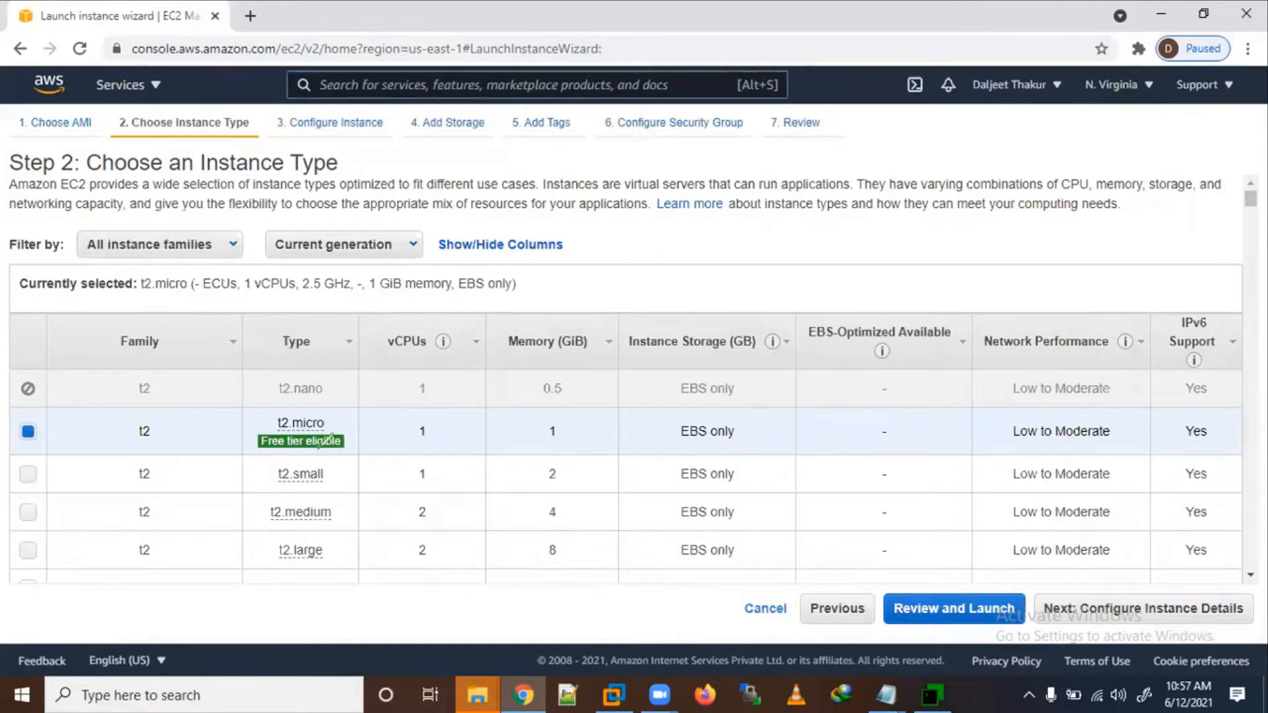
Step: Keep t2.micro, marking its free-tier label, 1 vCPU, memory and EBS-only storage, and continue
{"action": "mouse_move", "coordinate": [247, 465]}
{"action": "left_mouse_down"}
{"action": "mouse_move", "coordinate": [257, 423]}
{"action": "mouse_move", "coordinate": [359, 437]}
{"action": "left_mouse_up"}
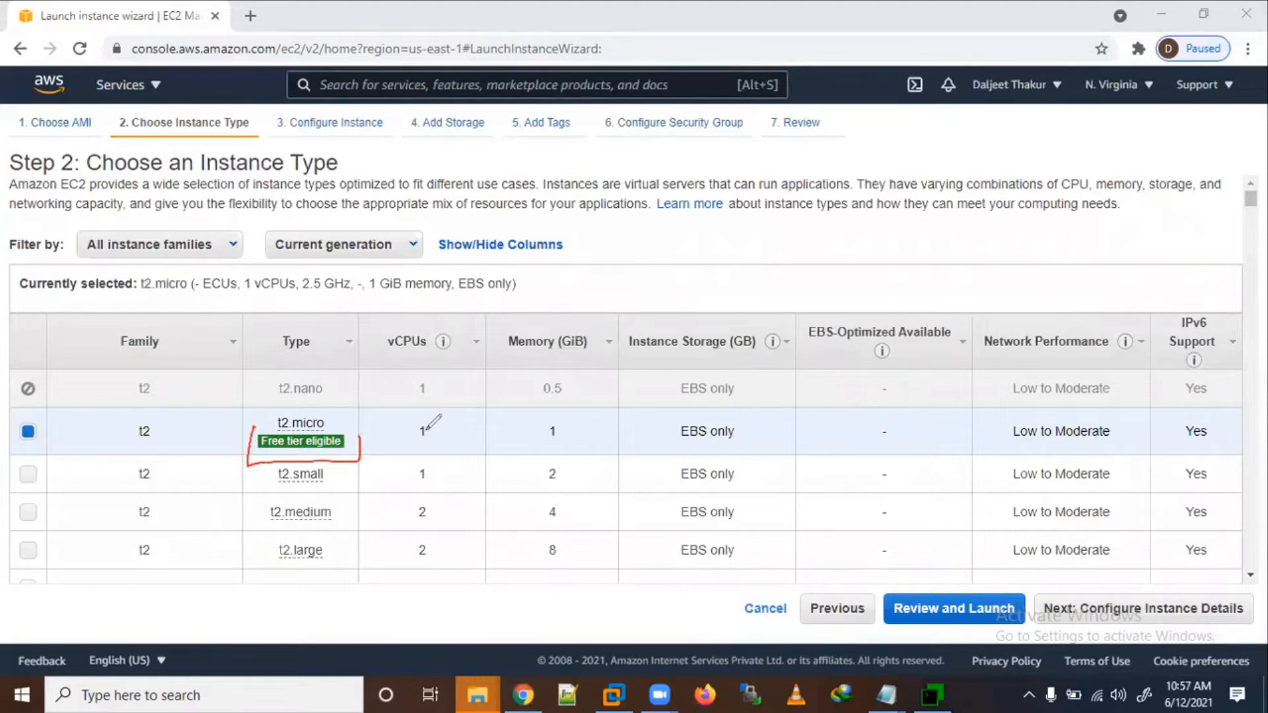
{"action": "mouse_move", "coordinate": [436, 413]}
{"action": "left_mouse_down"}
{"action": "mouse_move", "coordinate": [404, 423]}
{"action": "mouse_move", "coordinate": [437, 417]}
{"action": "mouse_move", "coordinate": [423, 384]}
{"action": "left_mouse_up"}
{"action": "mouse_move", "coordinate": [546, 388]}
{"action": "left_mouse_down"}
{"action": "mouse_move", "coordinate": [566, 361]}
{"action": "mouse_move", "coordinate": [558, 416]}
{"action": "left_mouse_up"}
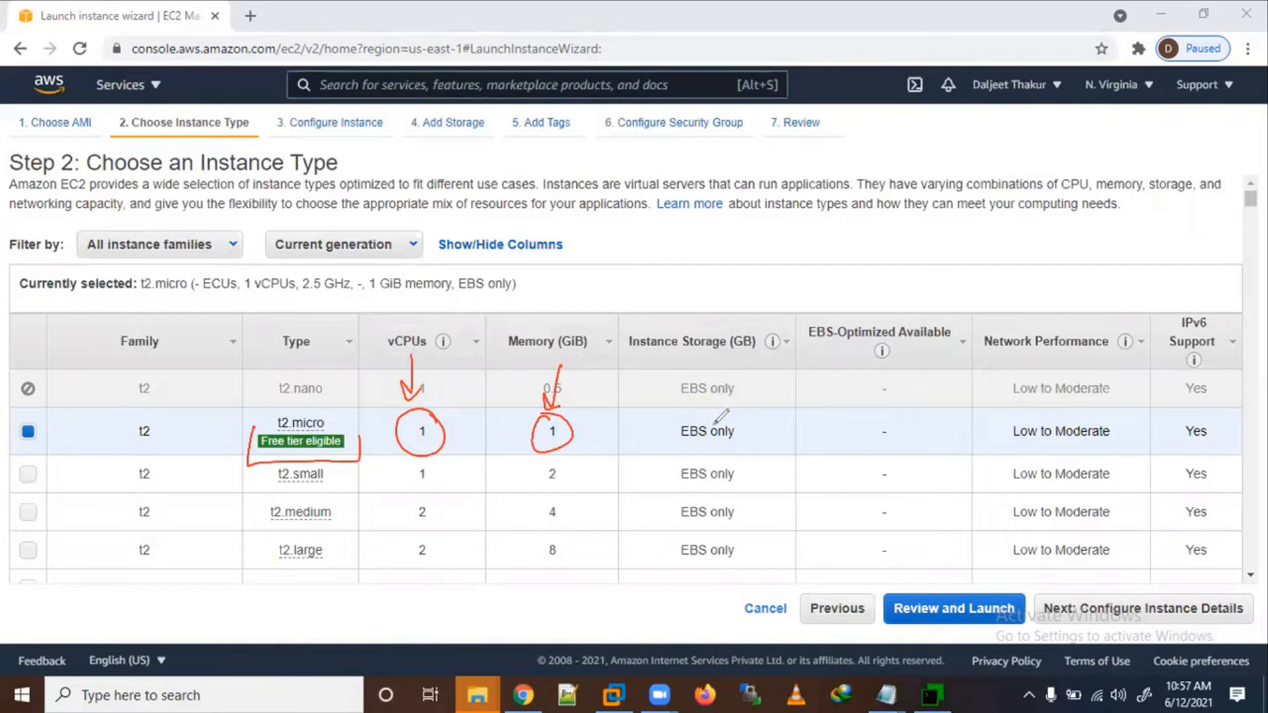
{"action": "mouse_move", "coordinate": [733, 417]}
{"action": "left_mouse_down"}
{"action": "mouse_move", "coordinate": [760, 433]}
{"action": "mouse_move", "coordinate": [737, 415]}
{"action": "left_mouse_up"}
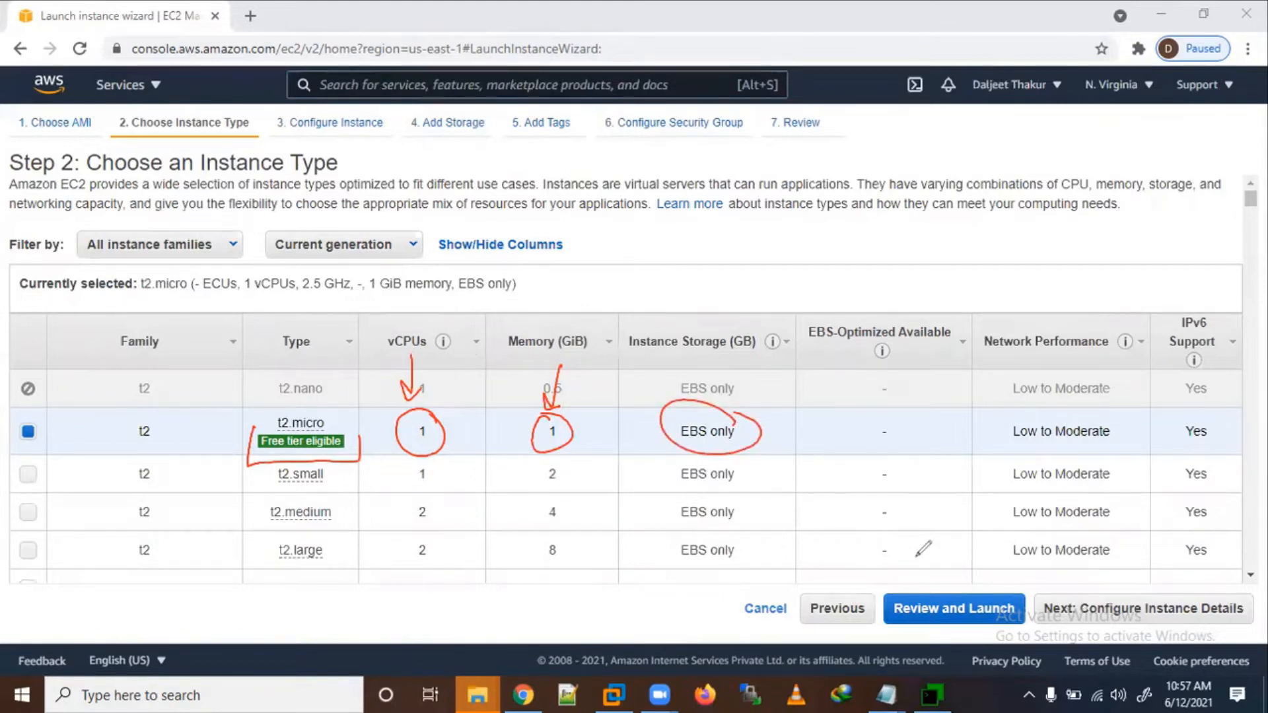
{"action": "mouse_move", "coordinate": [1109, 582]}
{"action": "left_mouse_down"}
{"action": "mouse_move", "coordinate": [1114, 602]}
{"action": "mouse_move", "coordinate": [1177, 594]}
{"action": "left_mouse_up"}
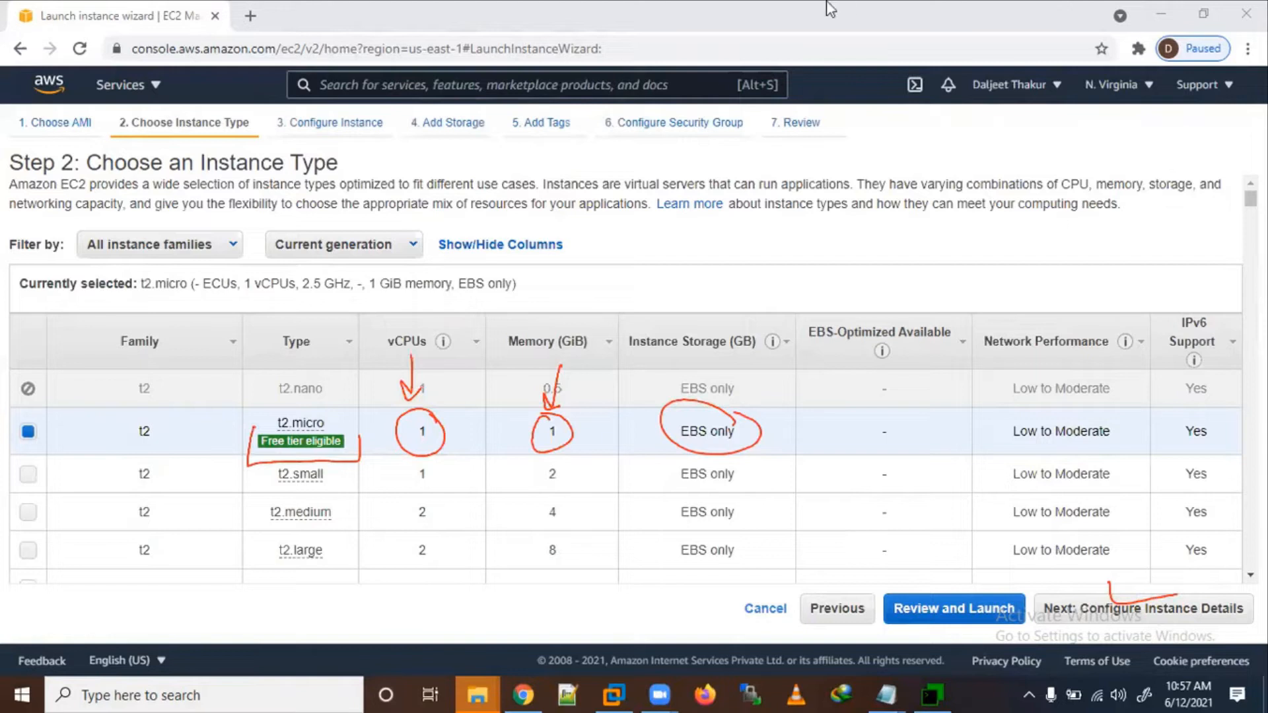
{"action": "left_click", "coordinate": [1189, 615]}
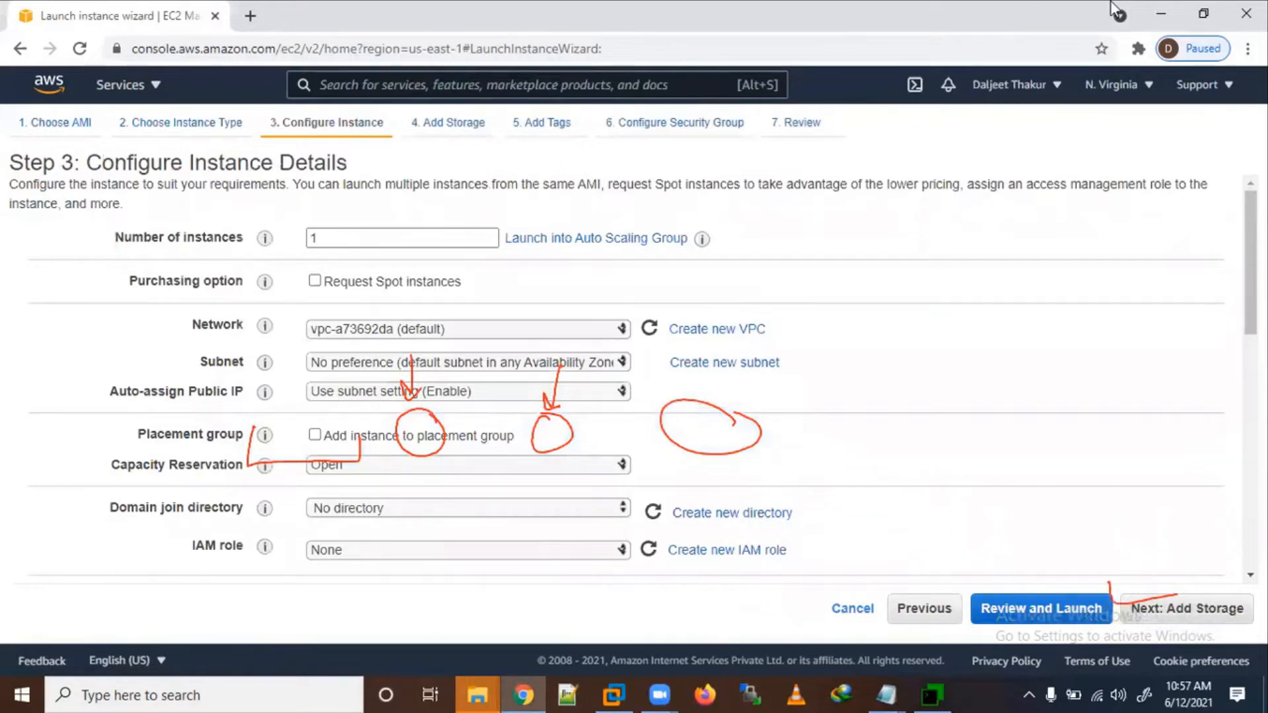
Step: Clear the annotations and keep the default one-instance details, moving on to Add Storage
{"action": "key", "text": "Escape"}
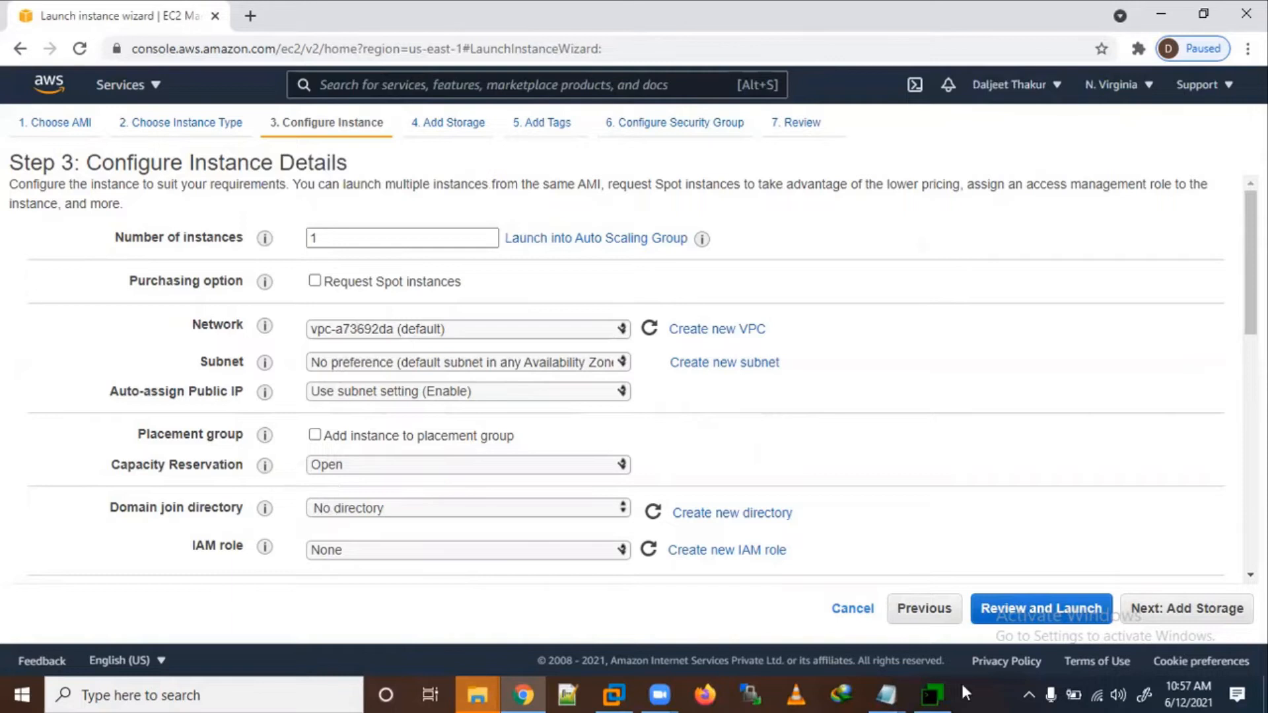
{"action": "left_click", "coordinate": [1206, 609]}
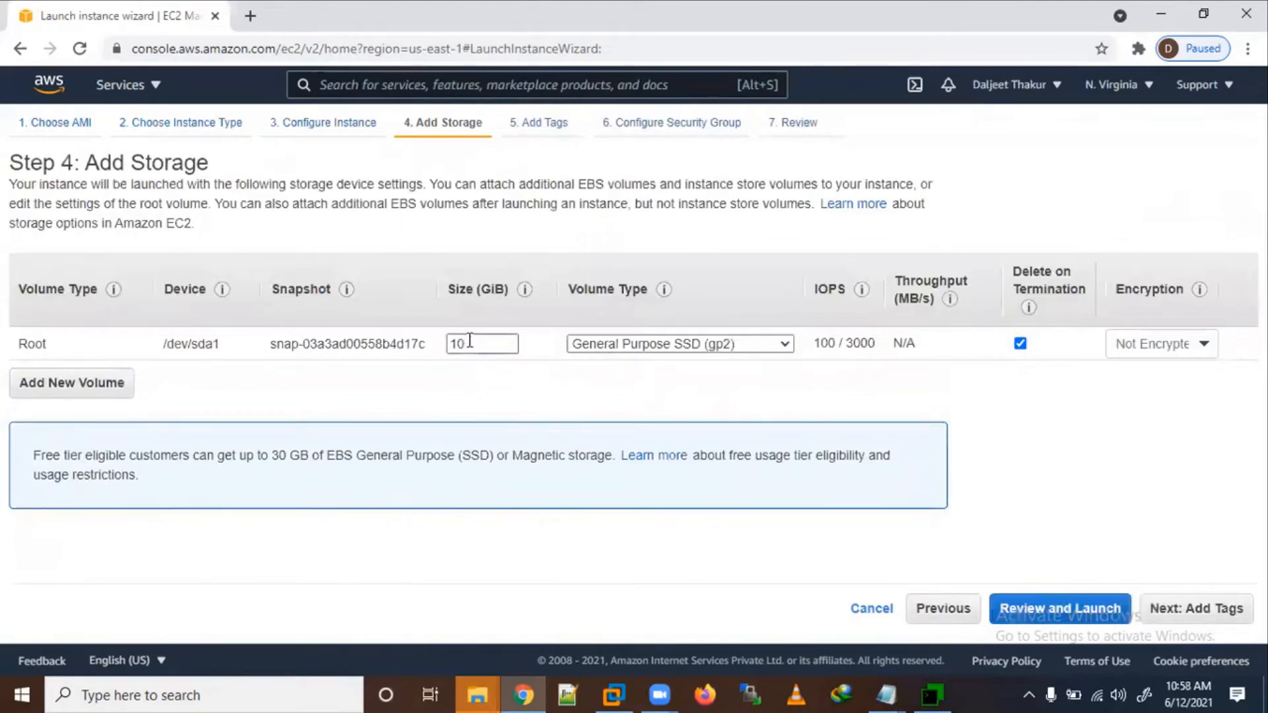
Step: Highlight the 30 GB free-tier notice and the 10 GiB gp2 root volume, then continue to Add Tags
{"action": "mouse_move", "coordinate": [857, 358]}
{"action": "mouse_move", "coordinate": [29, 438]}
{"action": "left_mouse_down"}
{"action": "mouse_move", "coordinate": [261, 431]}
{"action": "mouse_move", "coordinate": [481, 459]}
{"action": "left_mouse_up"}
{"action": "mouse_move", "coordinate": [28, 429]}
{"action": "left_mouse_down"}
{"action": "mouse_move", "coordinate": [80, 494]}
{"action": "mouse_move", "coordinate": [509, 499]}
{"action": "mouse_move", "coordinate": [436, 429]}
{"action": "mouse_move", "coordinate": [325, 424]}
{"action": "left_mouse_up"}
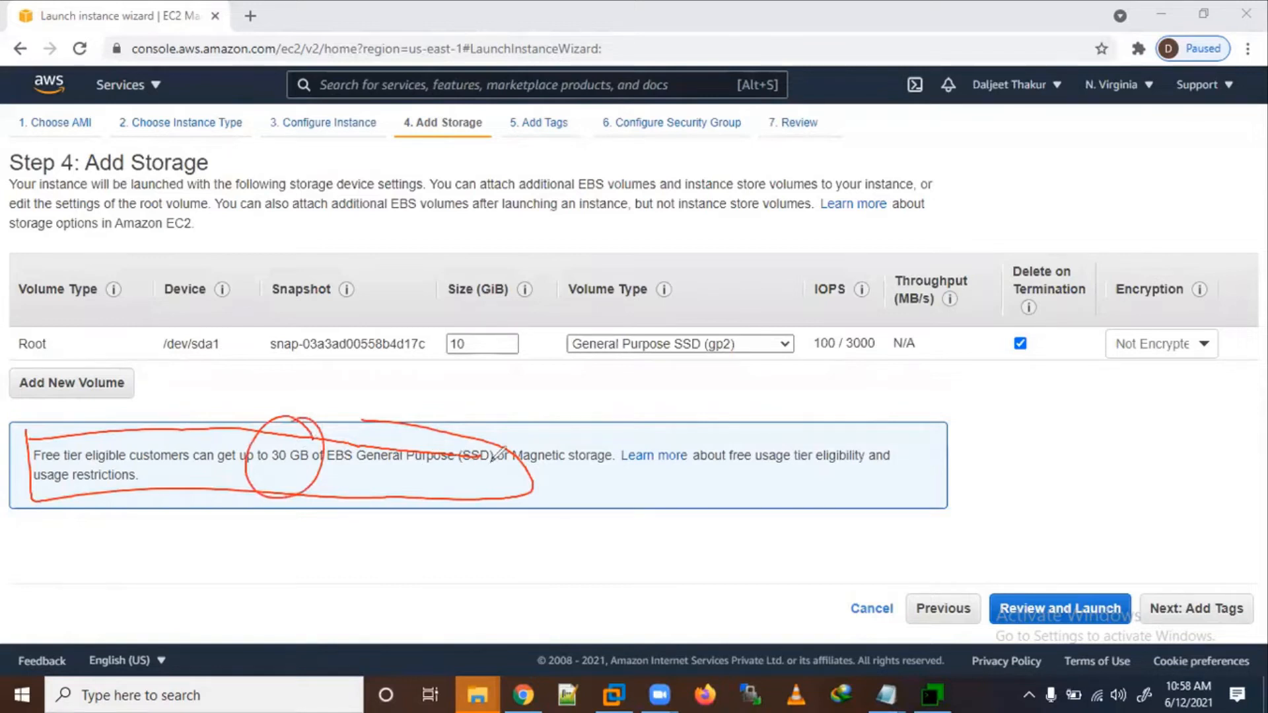
{"action": "mouse_move", "coordinate": [470, 335]}
{"action": "left_mouse_down"}
{"action": "mouse_move", "coordinate": [489, 360]}
{"action": "mouse_move", "coordinate": [475, 310]}
{"action": "left_mouse_up"}
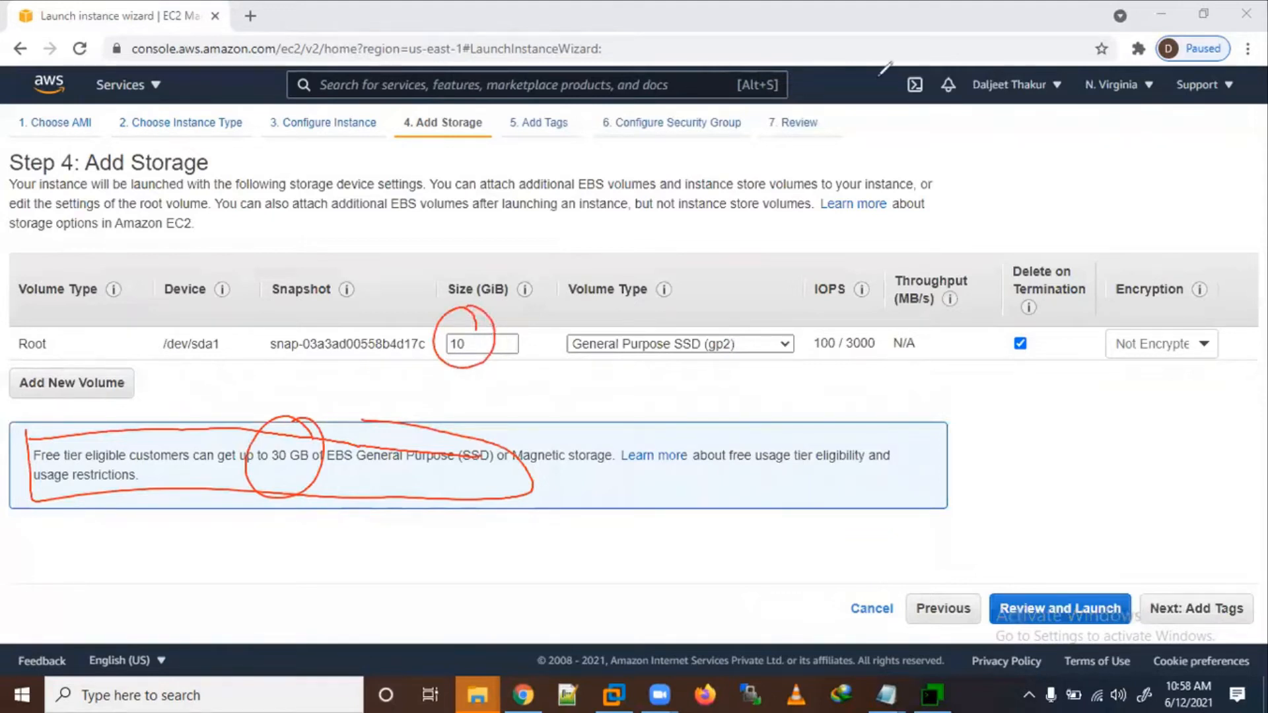
{"action": "key", "text": "Escape"}
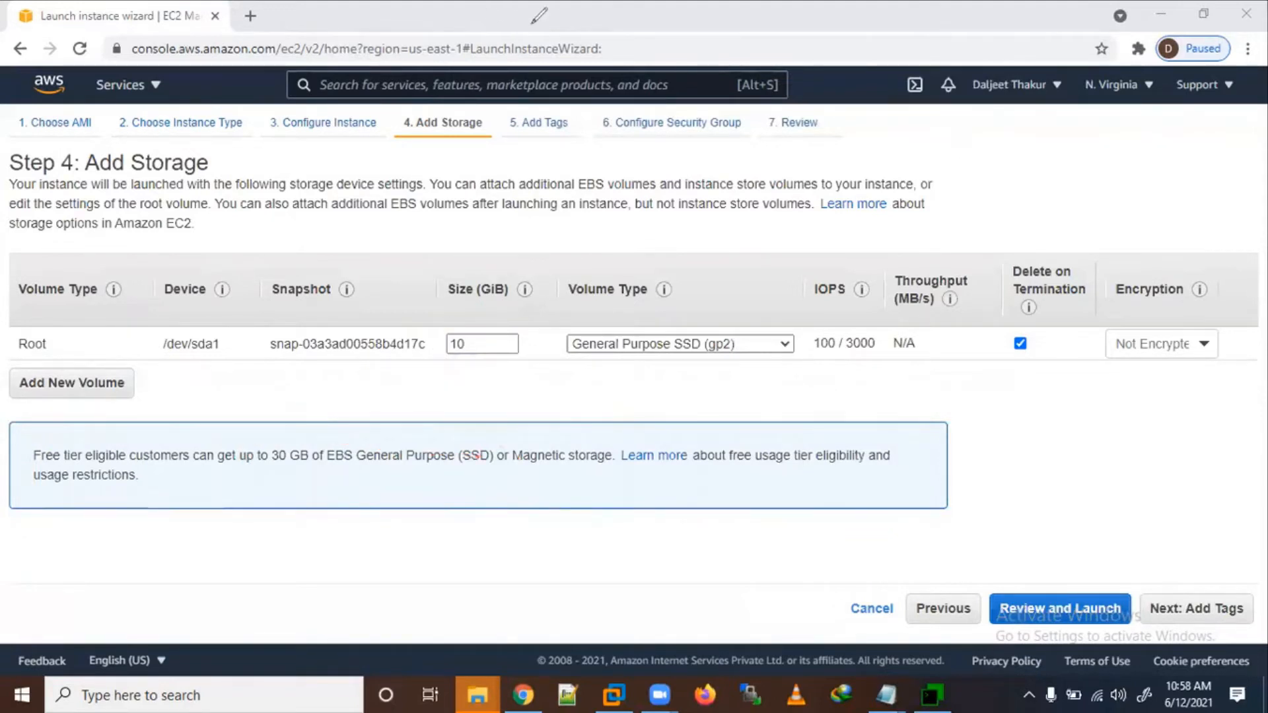
{"action": "left_click", "coordinate": [1197, 616]}
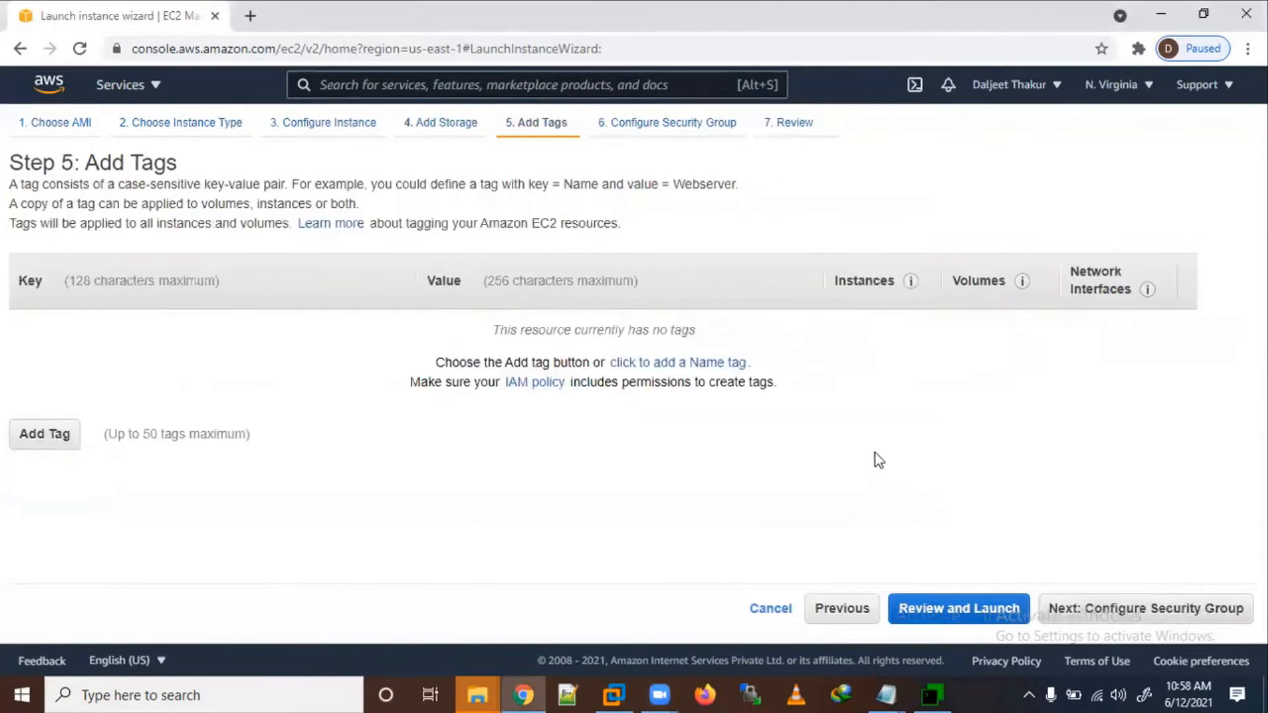
Step: Skip tags and continue to Configure Security Group, which has the default SSH rule on port 22
{"action": "left_click", "coordinate": [1148, 609]}
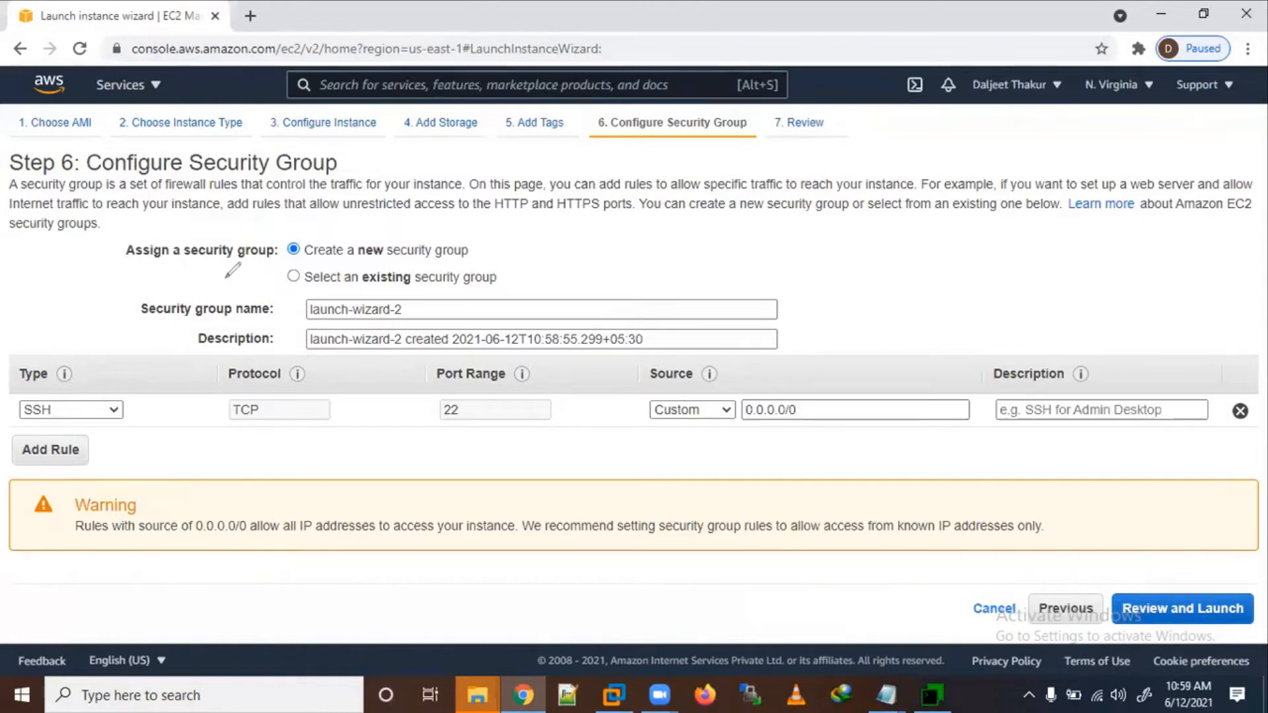
Step: Mark up the existing SSH rule's type, TCP protocol and port 22
{"action": "mouse_move", "coordinate": [66, 375]}
{"action": "left_mouse_down"}
{"action": "mouse_move", "coordinate": [49, 452]}
{"action": "mouse_move", "coordinate": [69, 375]}
{"action": "left_mouse_up"}
{"action": "left_click_drag", "start_coordinate": [232, 415], "coordinate": [312, 409]}
{"action": "mouse_move", "coordinate": [478, 395]}
{"action": "left_mouse_down"}
{"action": "mouse_move", "coordinate": [386, 423]}
{"action": "mouse_move", "coordinate": [512, 374]}
{"action": "left_mouse_up"}
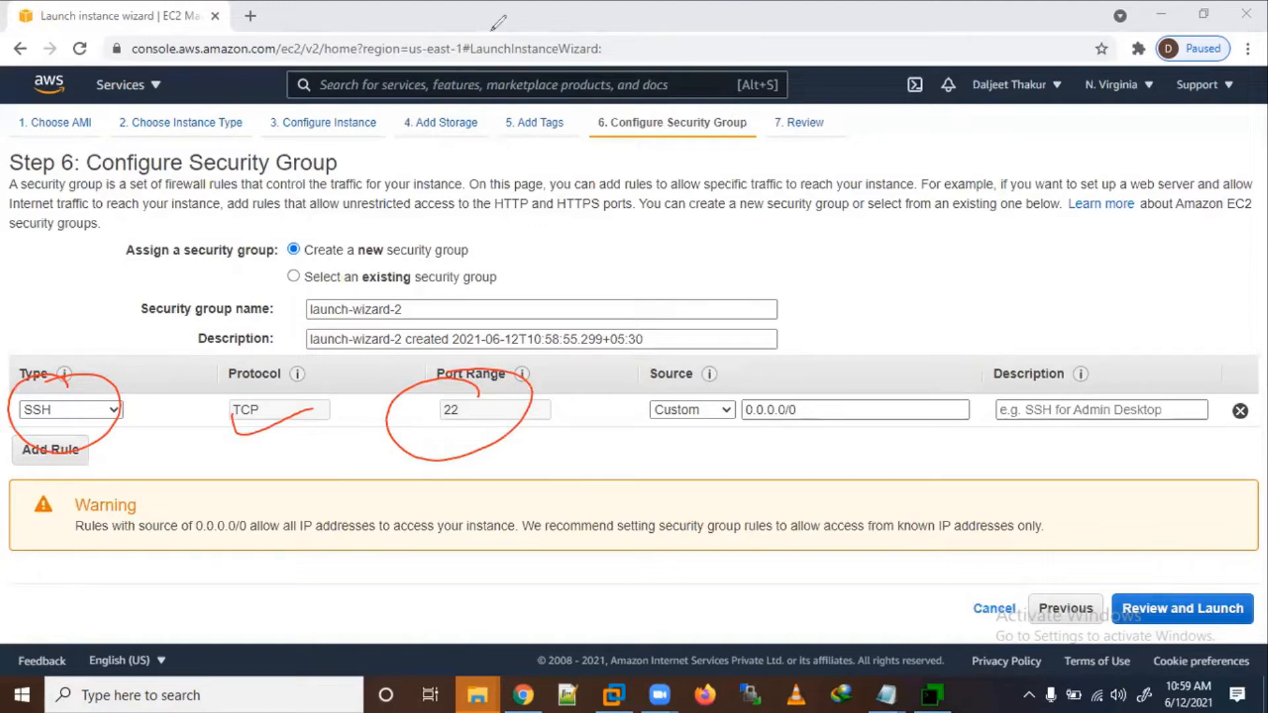
Step: Change the rule type to All traffic on ports 0-65535 and proceed to the launch review
{"action": "left_click", "coordinate": [114, 411]}
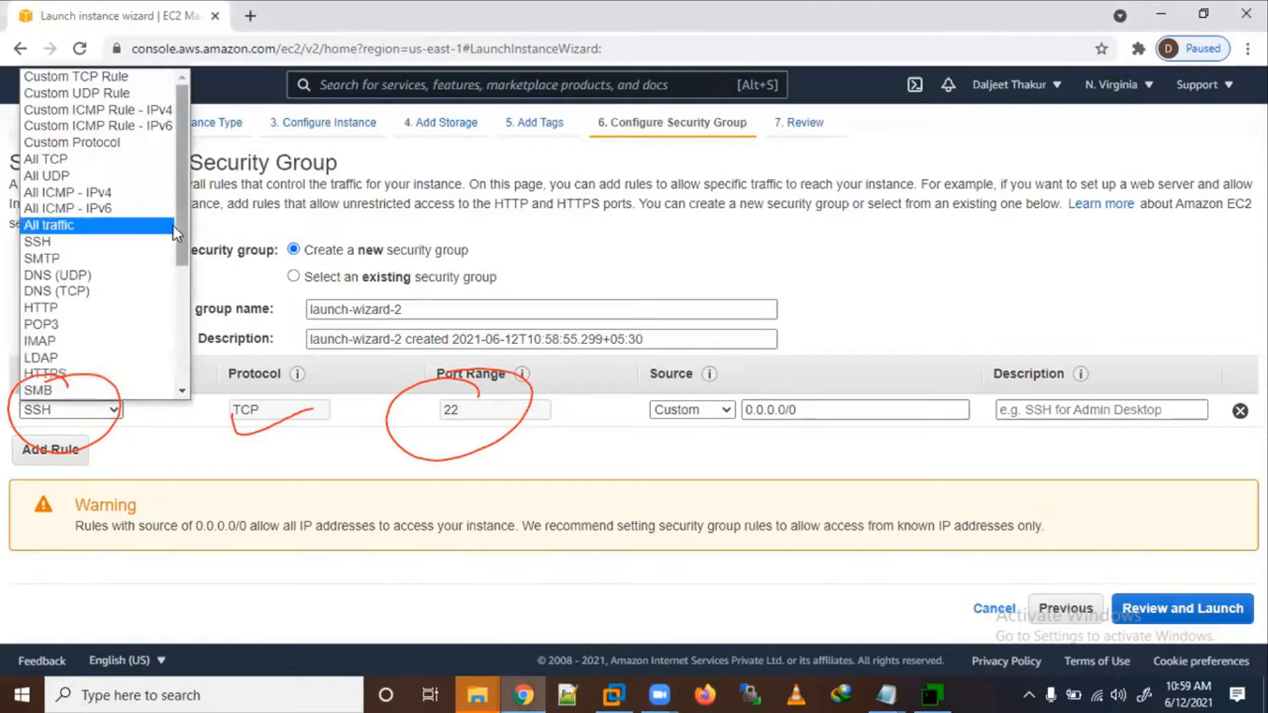
{"action": "left_click_drag", "start_coordinate": [180, 173], "coordinate": [180, 90]}
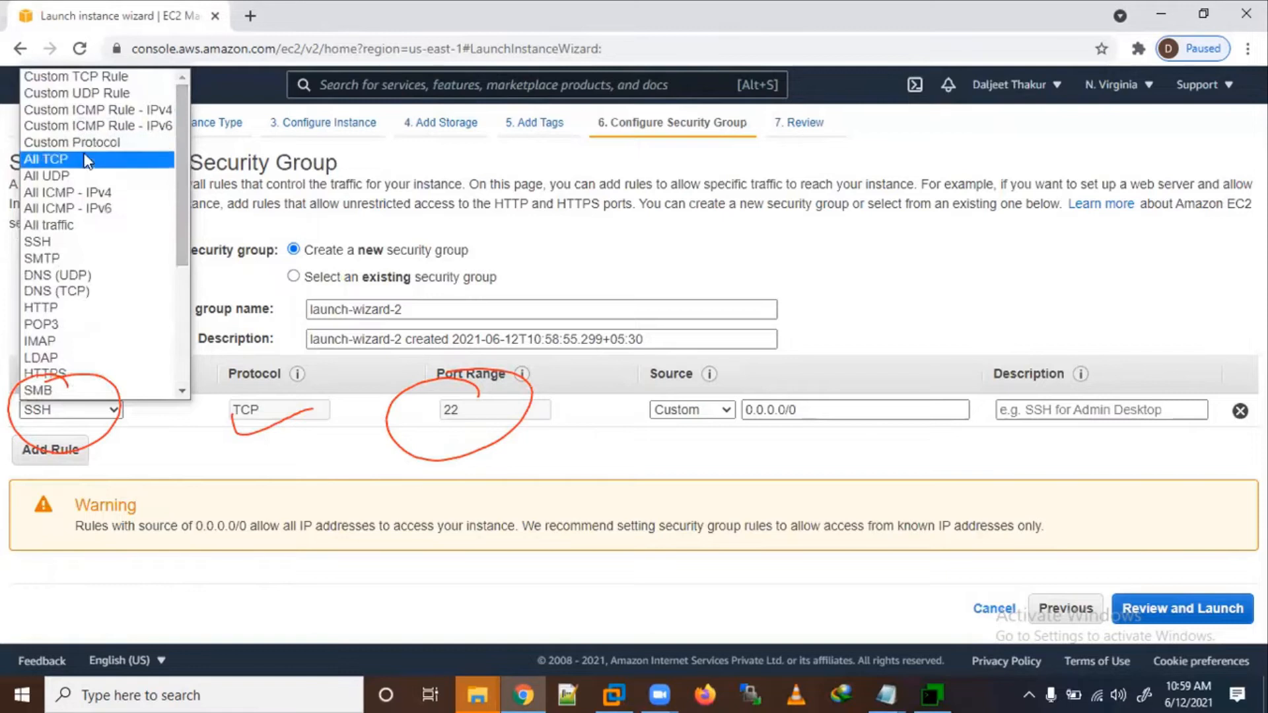
{"action": "left_click", "coordinate": [66, 226]}
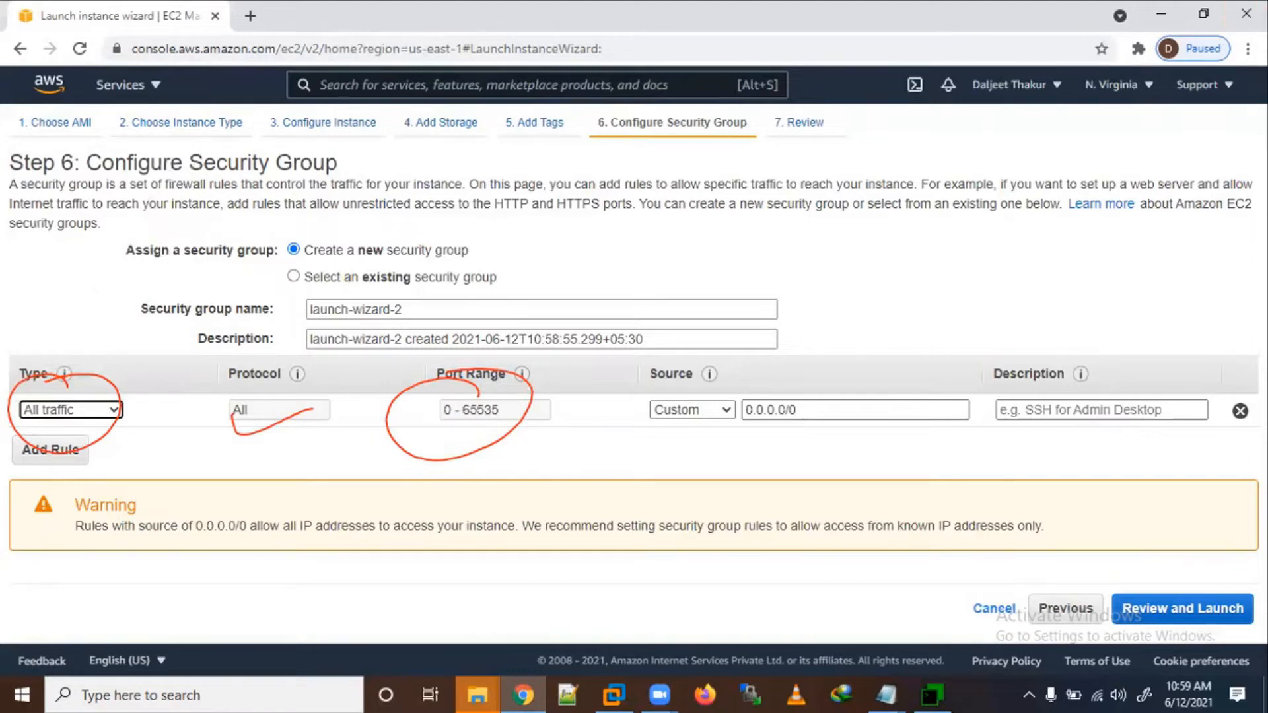
{"action": "key", "text": "Escape"}
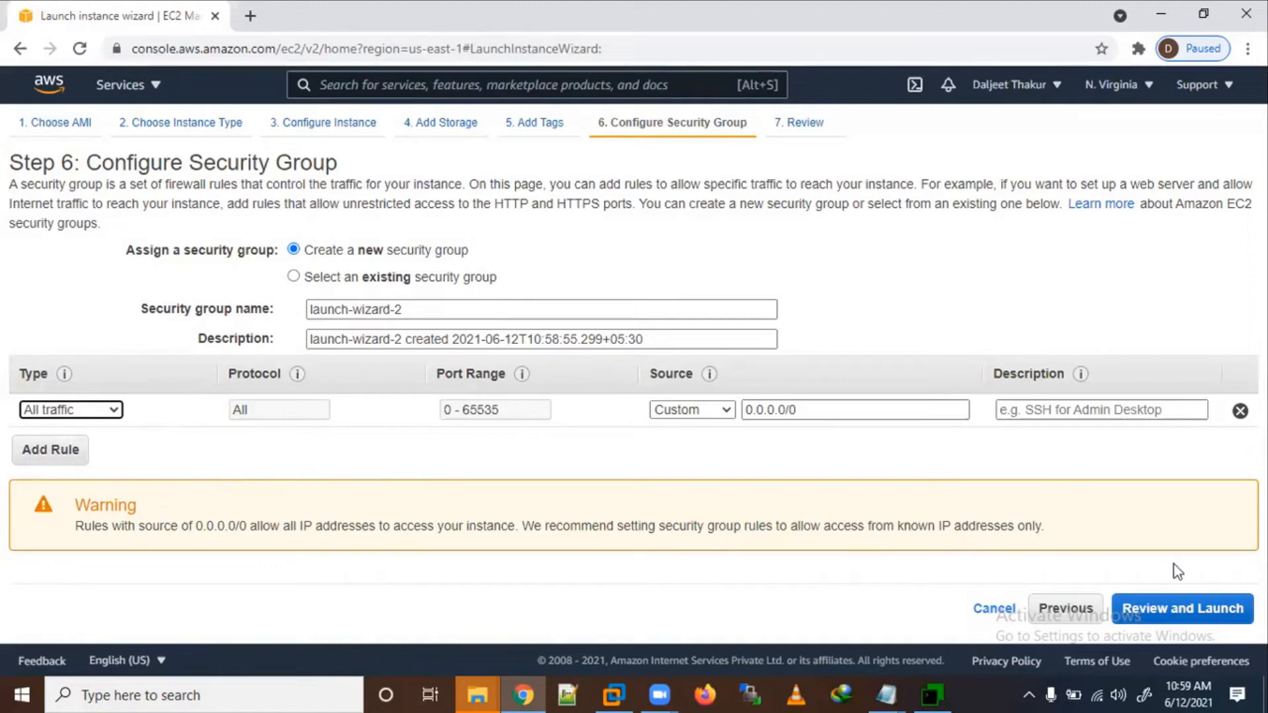
{"action": "left_click", "coordinate": [1185, 611]}
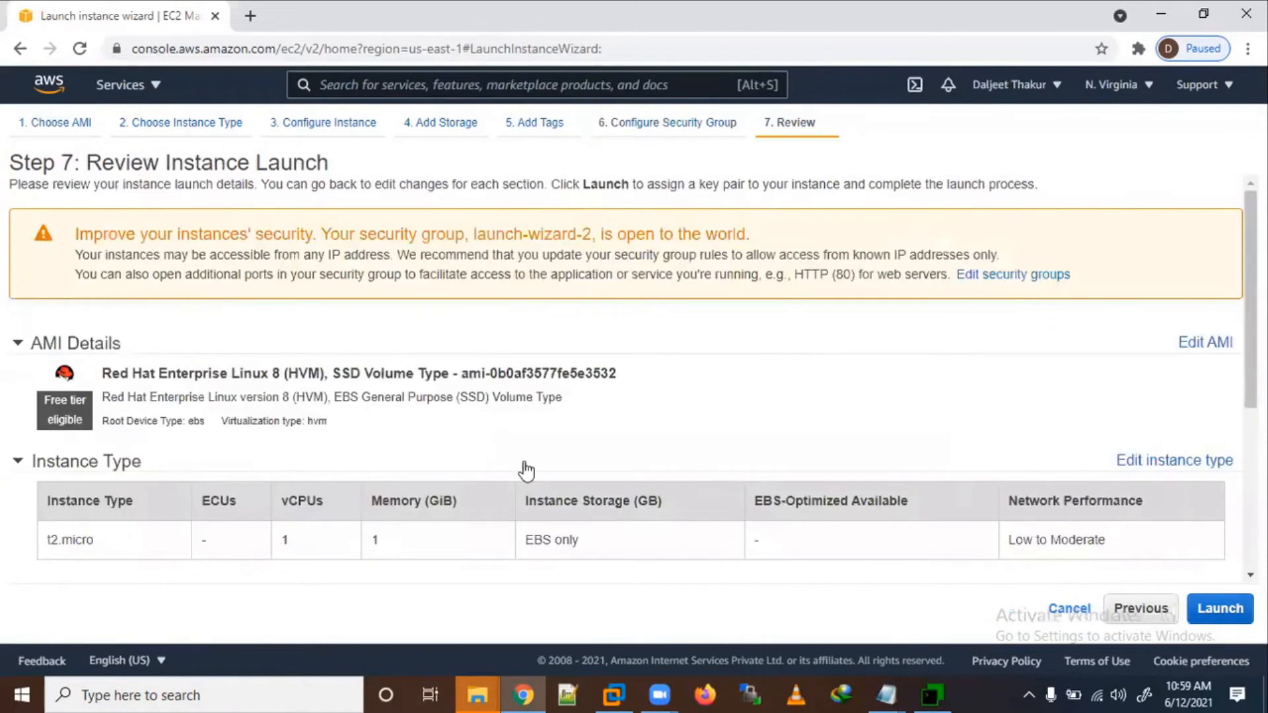
Step: Scroll through the launch review settings and start the launch to choose a key pair
{"action": "scroll", "coordinate": [527, 471], "scroll_direction": "down", "scroll_amount": 5}
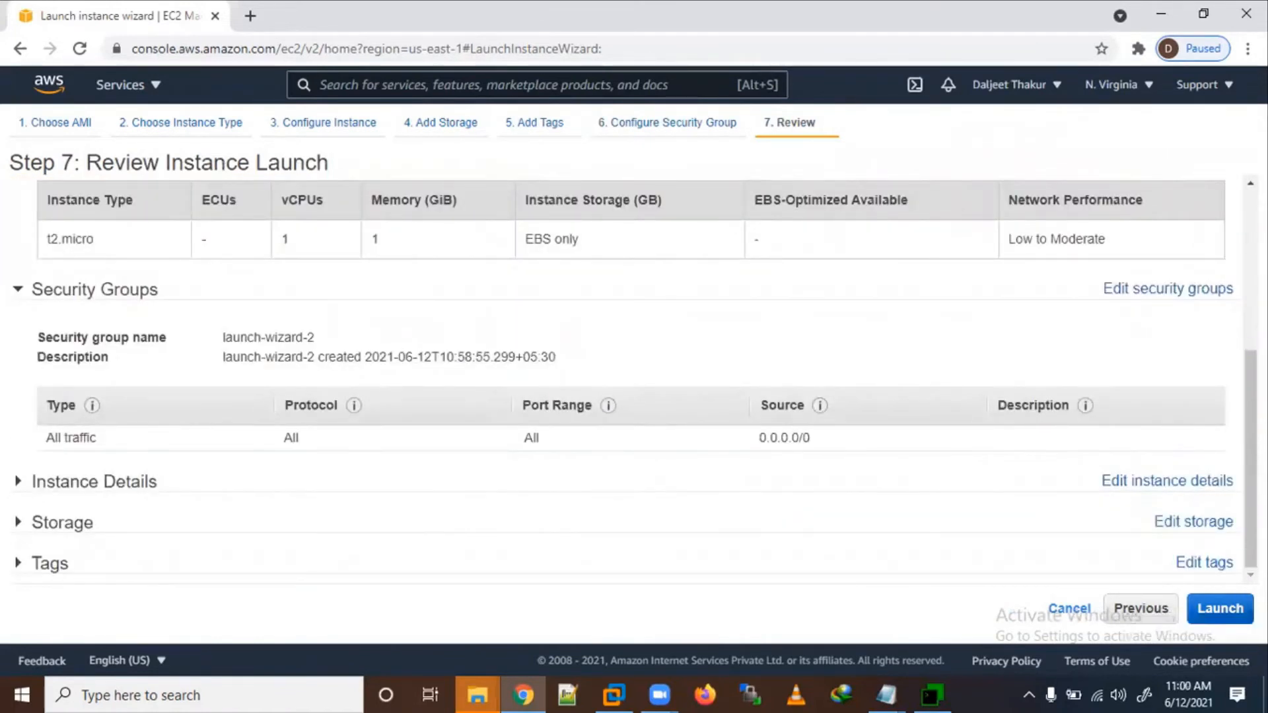
{"action": "left_click", "coordinate": [1221, 608]}
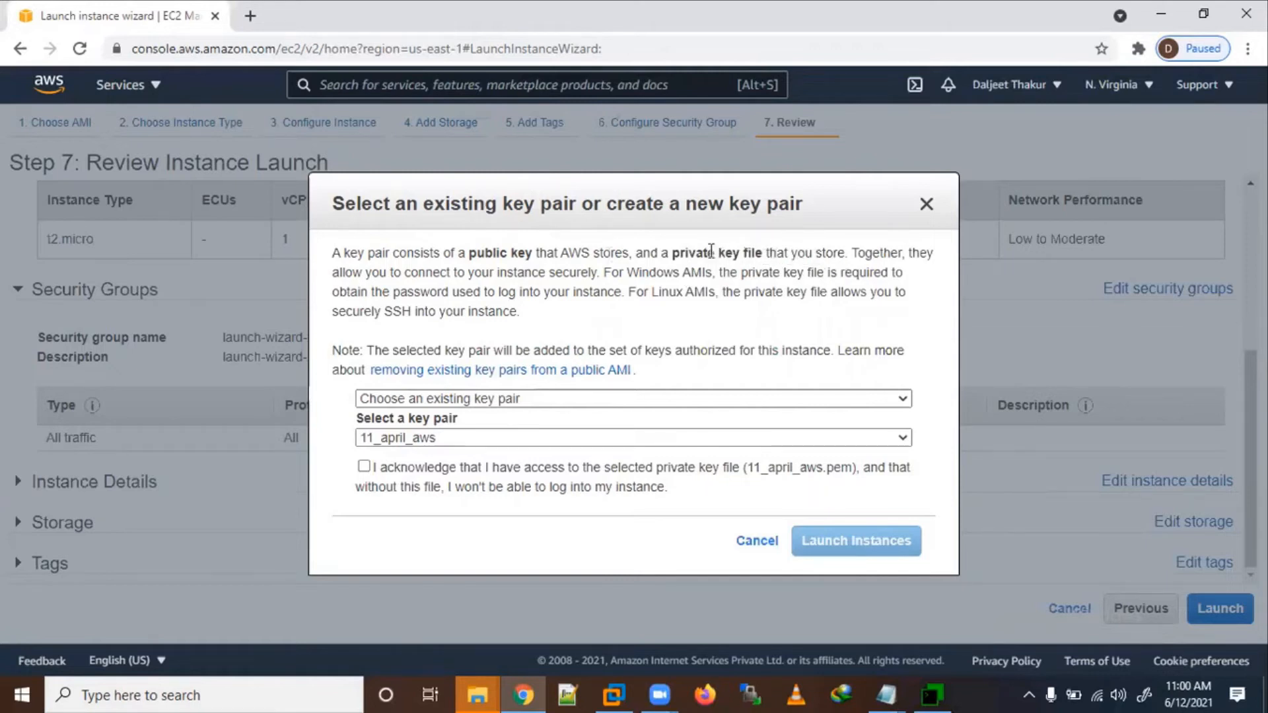
Step: Create and download a new key pair named 12_june_aws_key, then launch the instance
{"action": "left_click", "coordinate": [531, 400]}
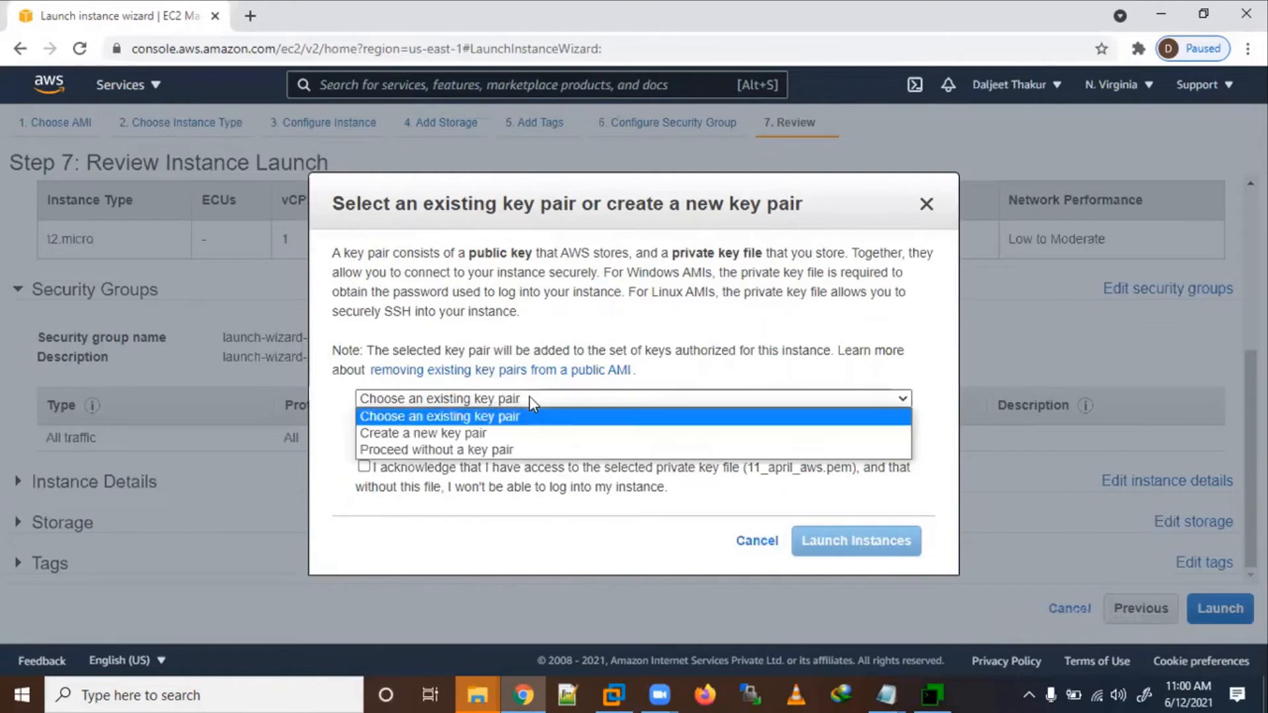
{"action": "left_click", "coordinate": [513, 433]}
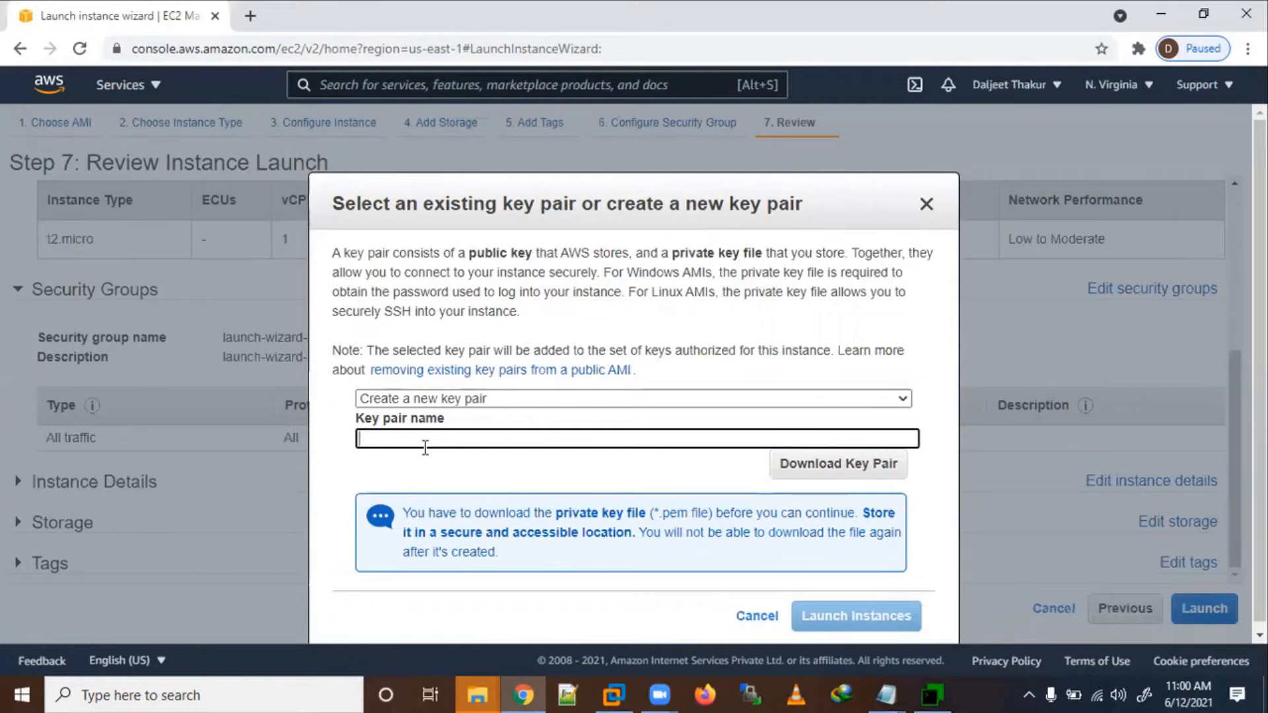
{"action": "type", "text": "12"}
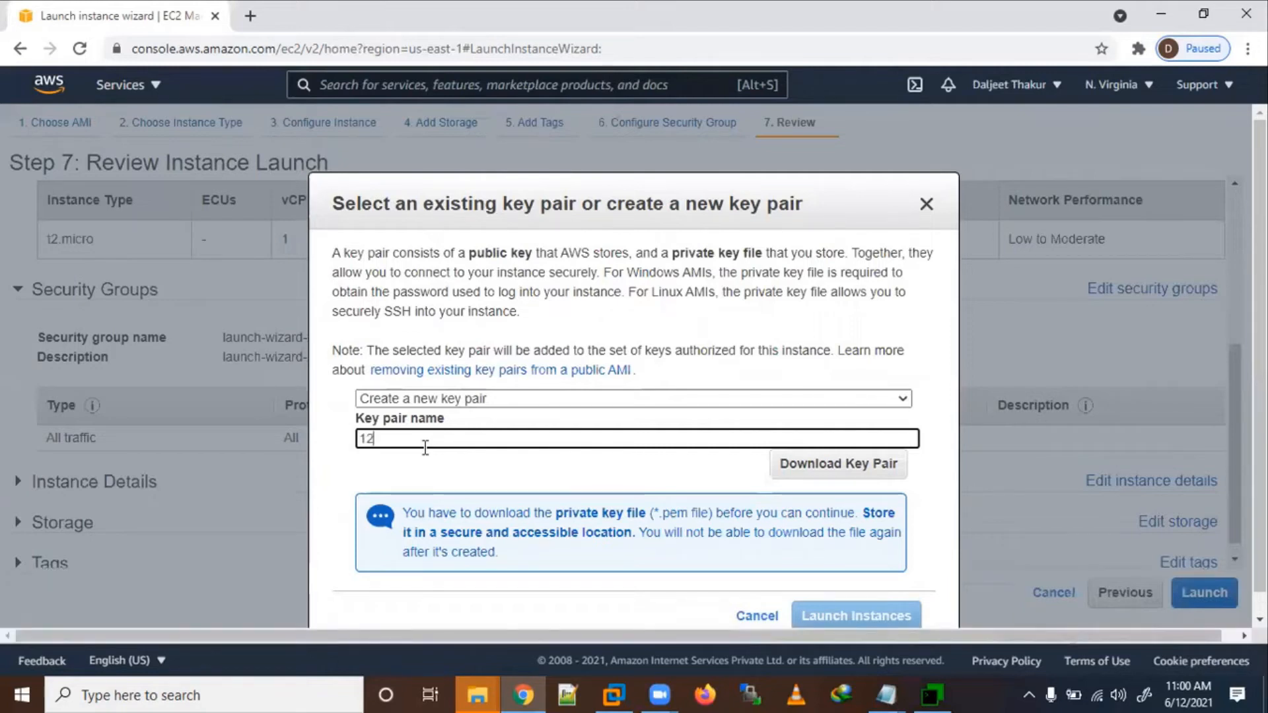
{"action": "type", "text": "_june_aws_key"}
{"action": "left_click", "coordinate": [851, 466]}
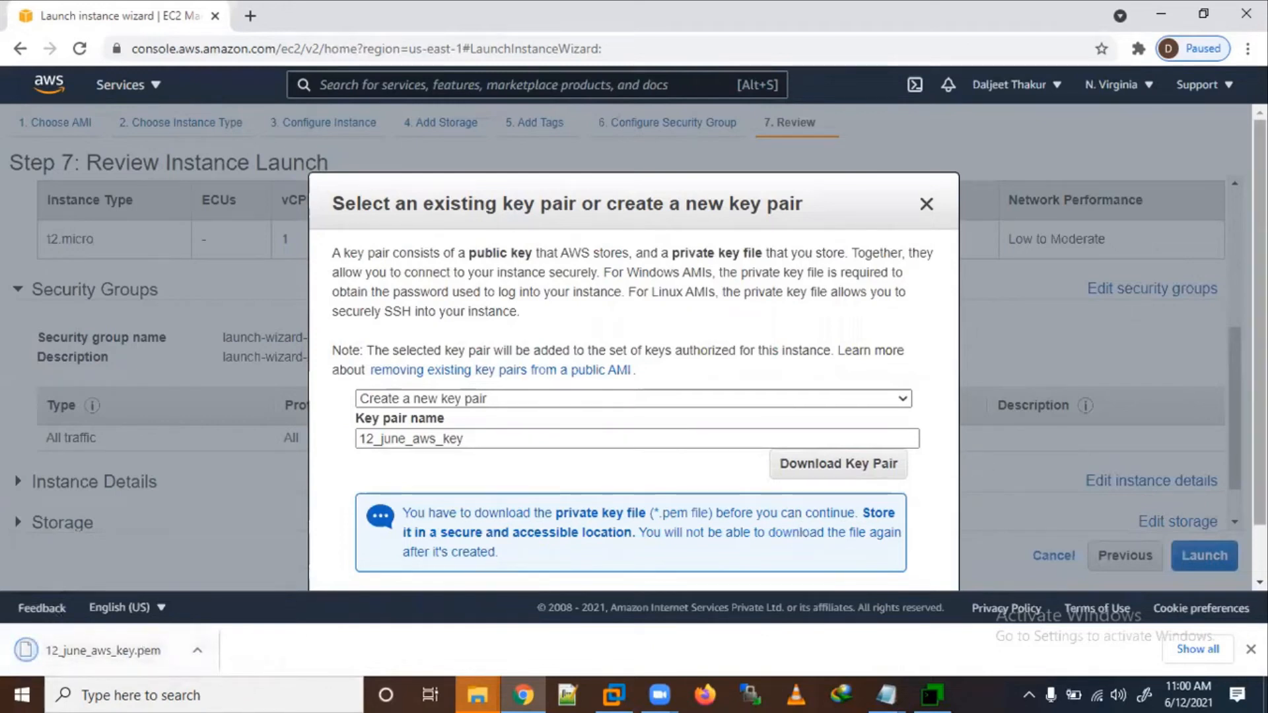
{"action": "scroll", "coordinate": [925, 515], "scroll_direction": "down", "scroll_amount": 1}
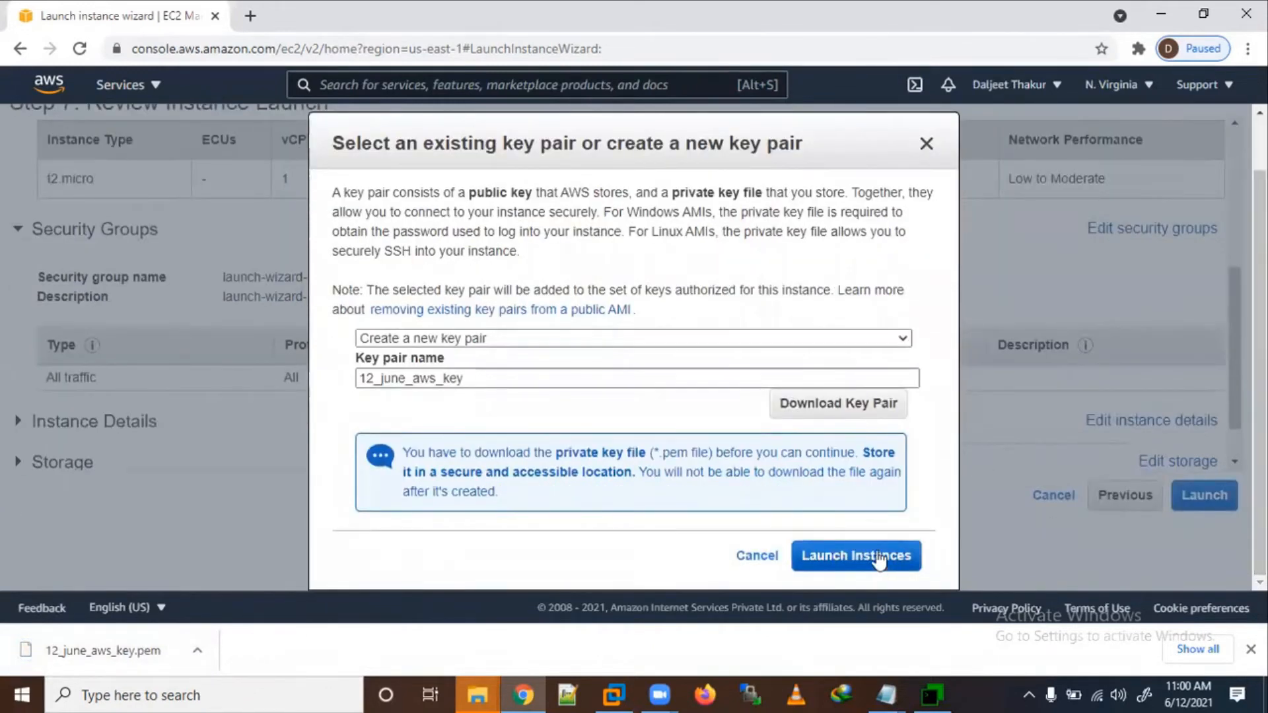
{"action": "left_click", "coordinate": [878, 559]}
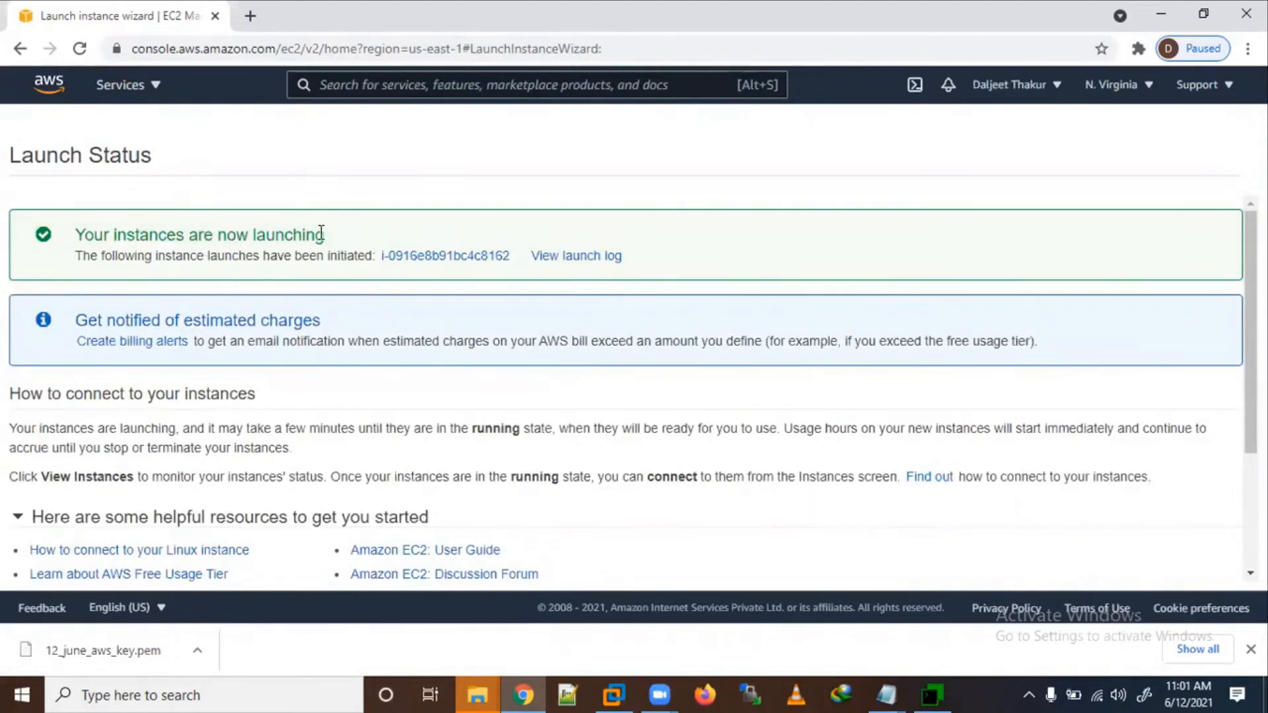
Step: Open the launch log and scroll to confirm every launch stage succeeded
{"action": "left_click", "coordinate": [570, 263]}
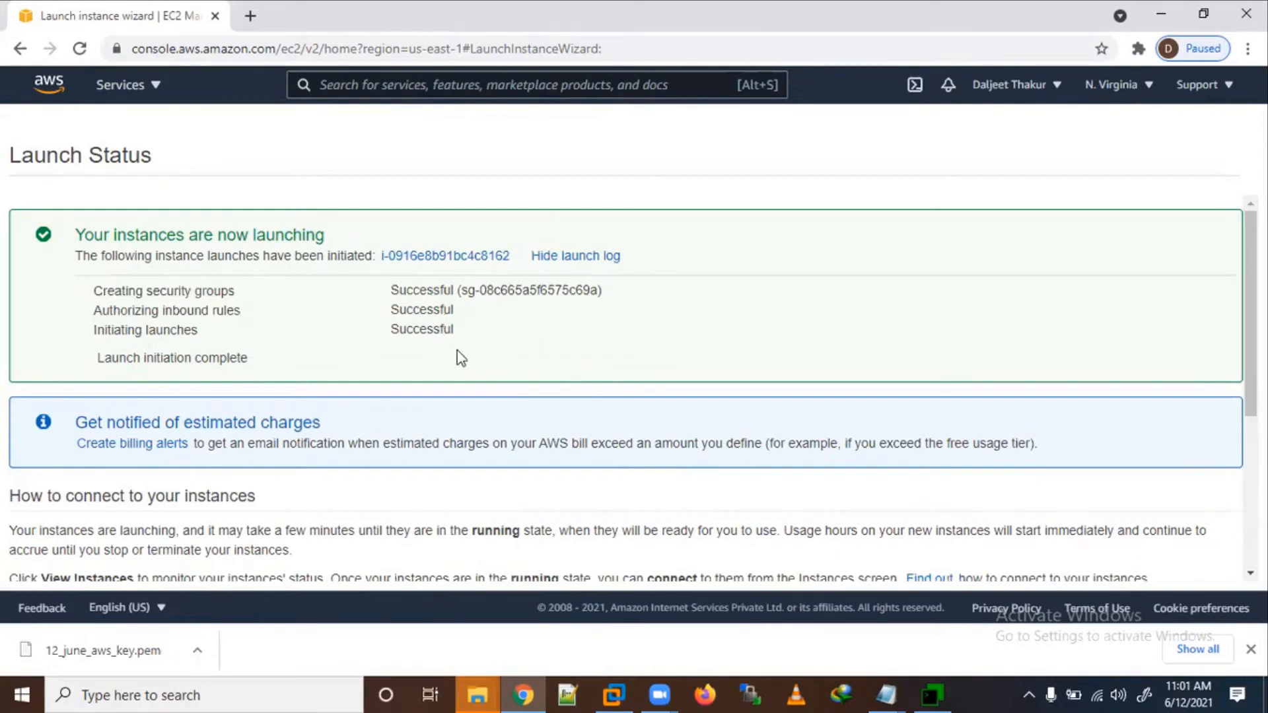
{"action": "scroll", "coordinate": [461, 358], "scroll_direction": "down", "scroll_amount": 5}
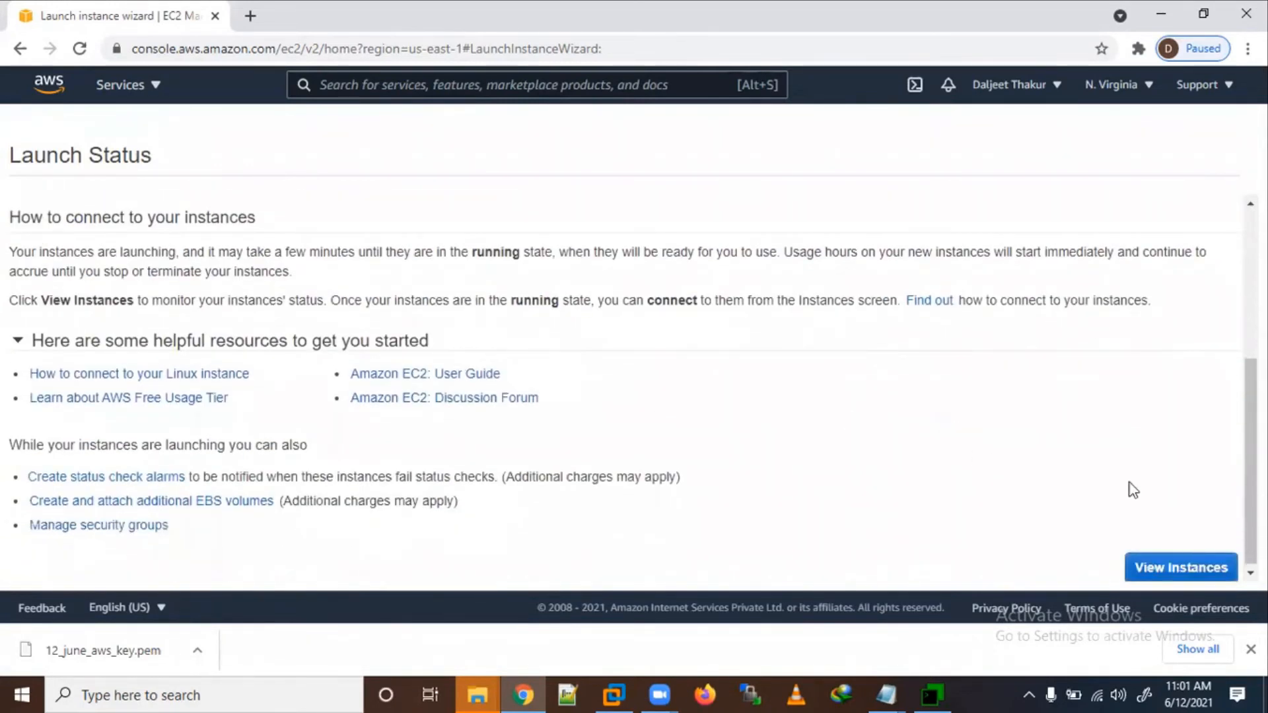
Step: Go to the EC2 Instances list, then open Chrome's full Downloads page
{"action": "left_click", "coordinate": [1182, 567]}
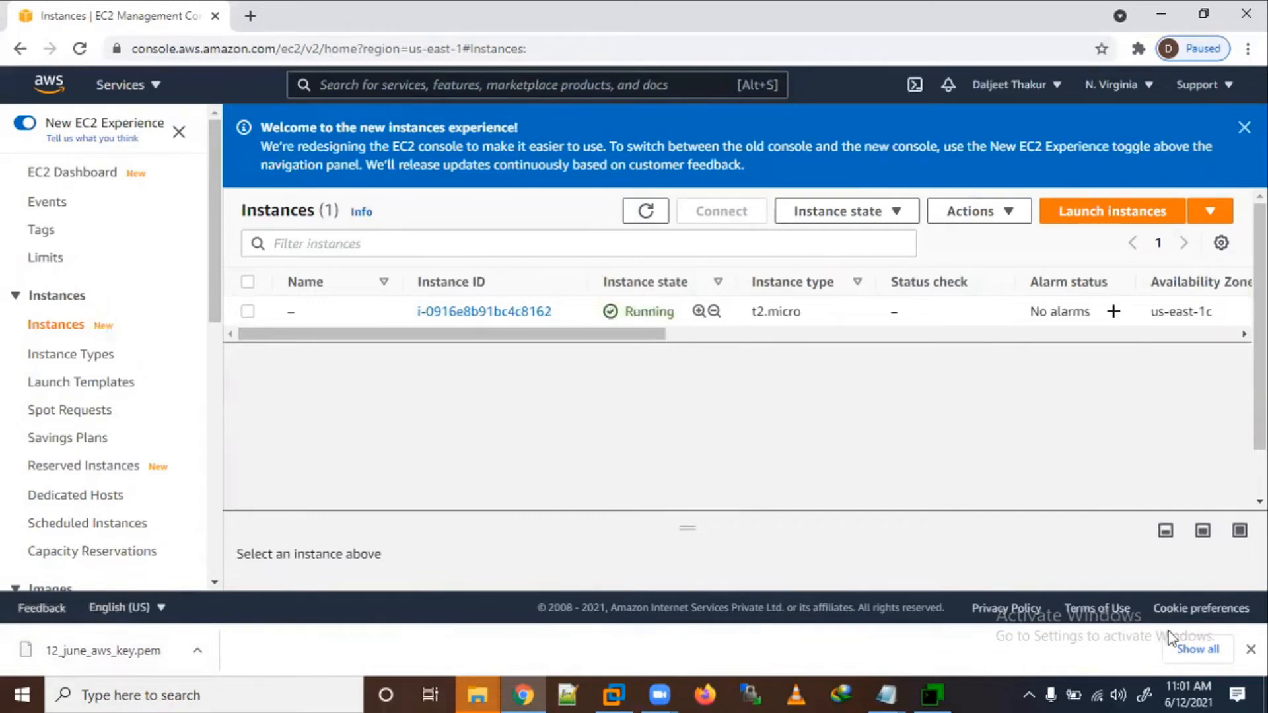
{"action": "left_click", "coordinate": [1196, 649]}
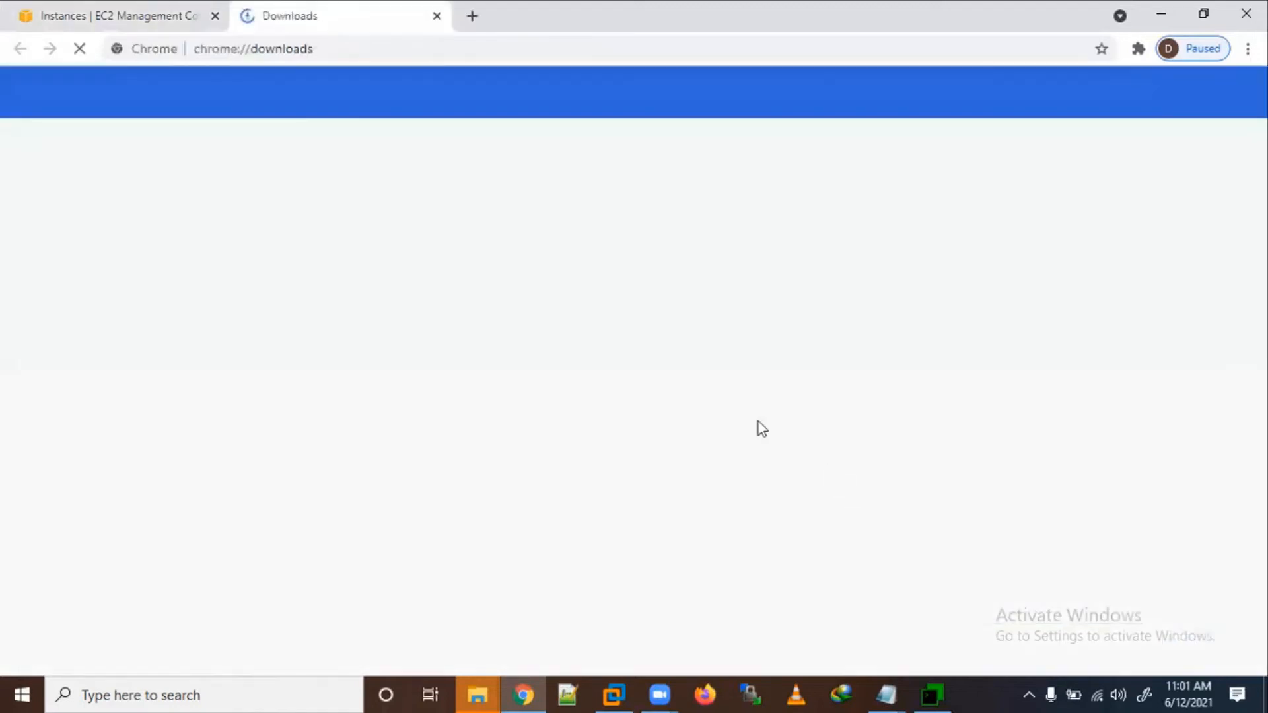
Step: Show 12_june_aws_key.pem in the Downloads folder, then minimize File Explorer and Chrome
{"action": "left_click", "coordinate": [474, 269]}
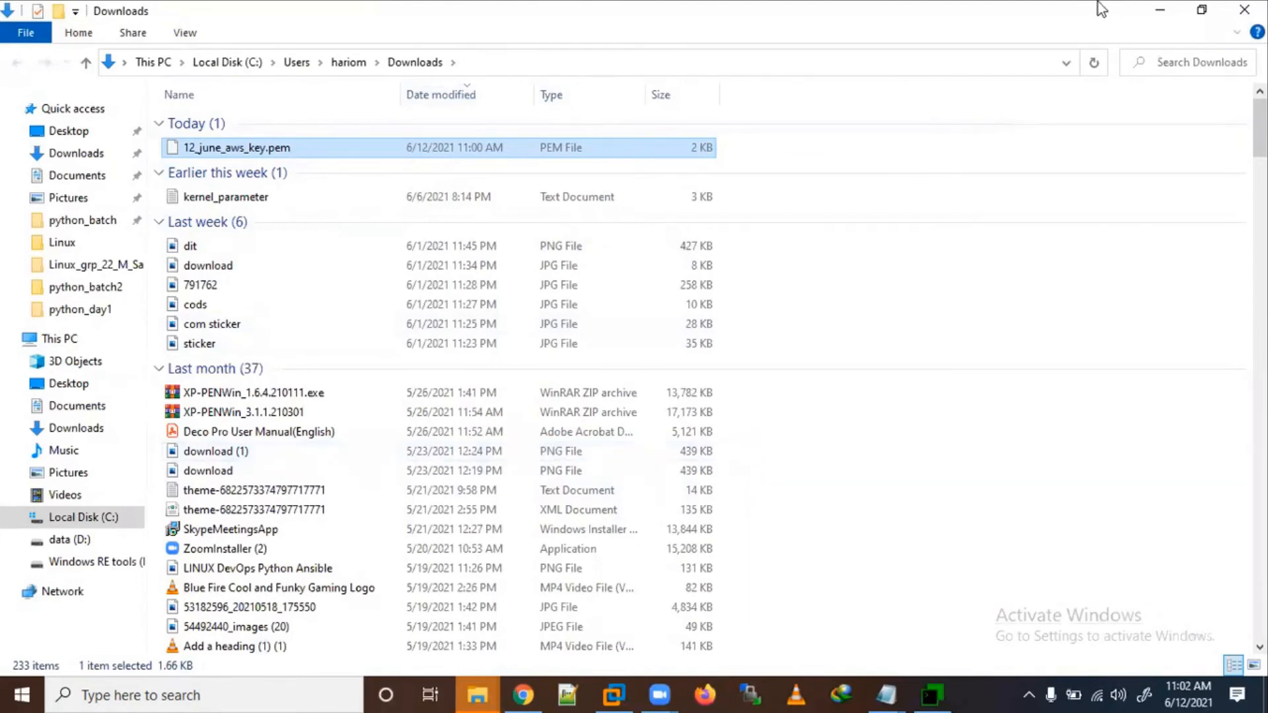
{"action": "left_click", "coordinate": [1160, 10]}
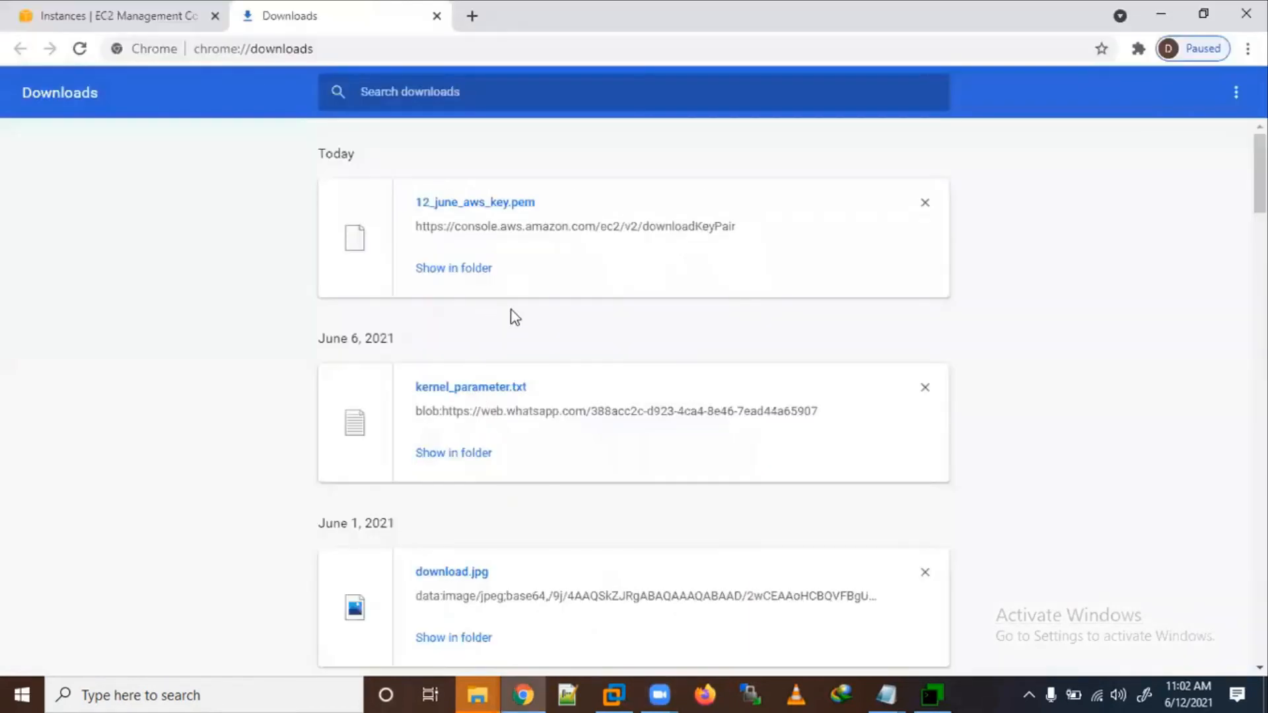
{"action": "left_click", "coordinate": [1160, 11]}
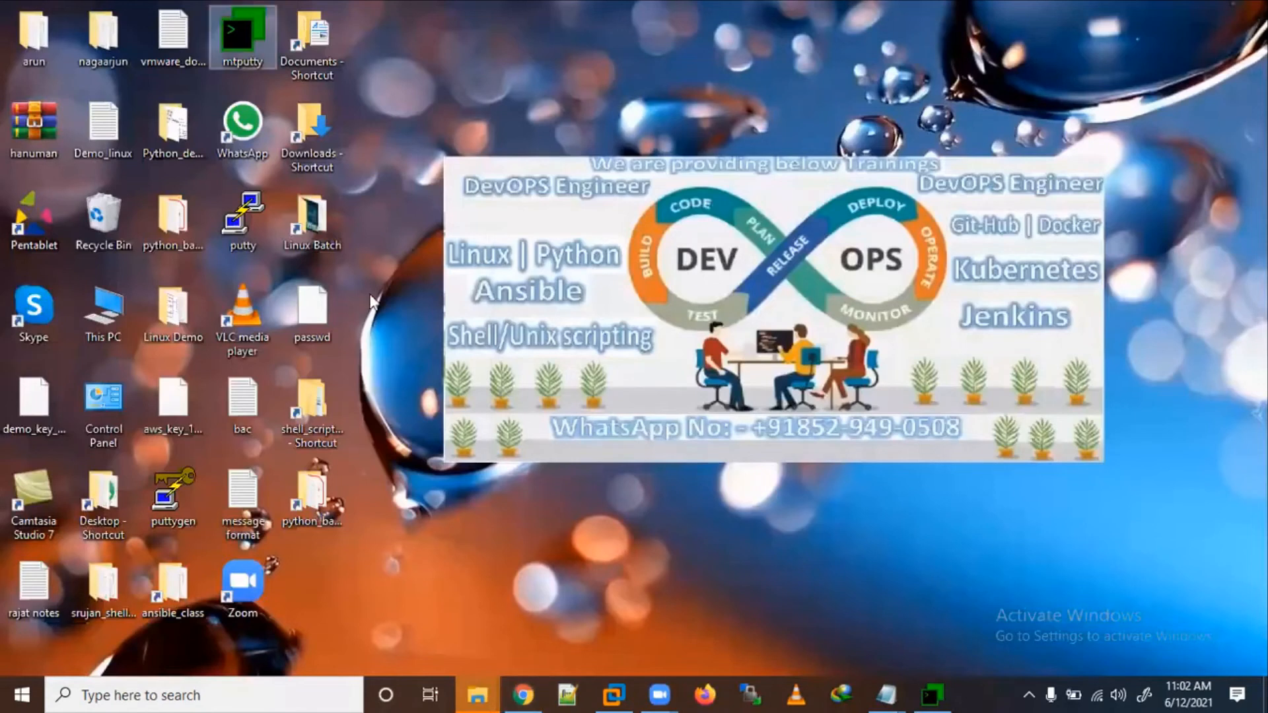
Step: Launch PuTTYgen and browse its Load private key dialog to the Downloads folder
{"action": "double_click", "coordinate": [174, 492]}
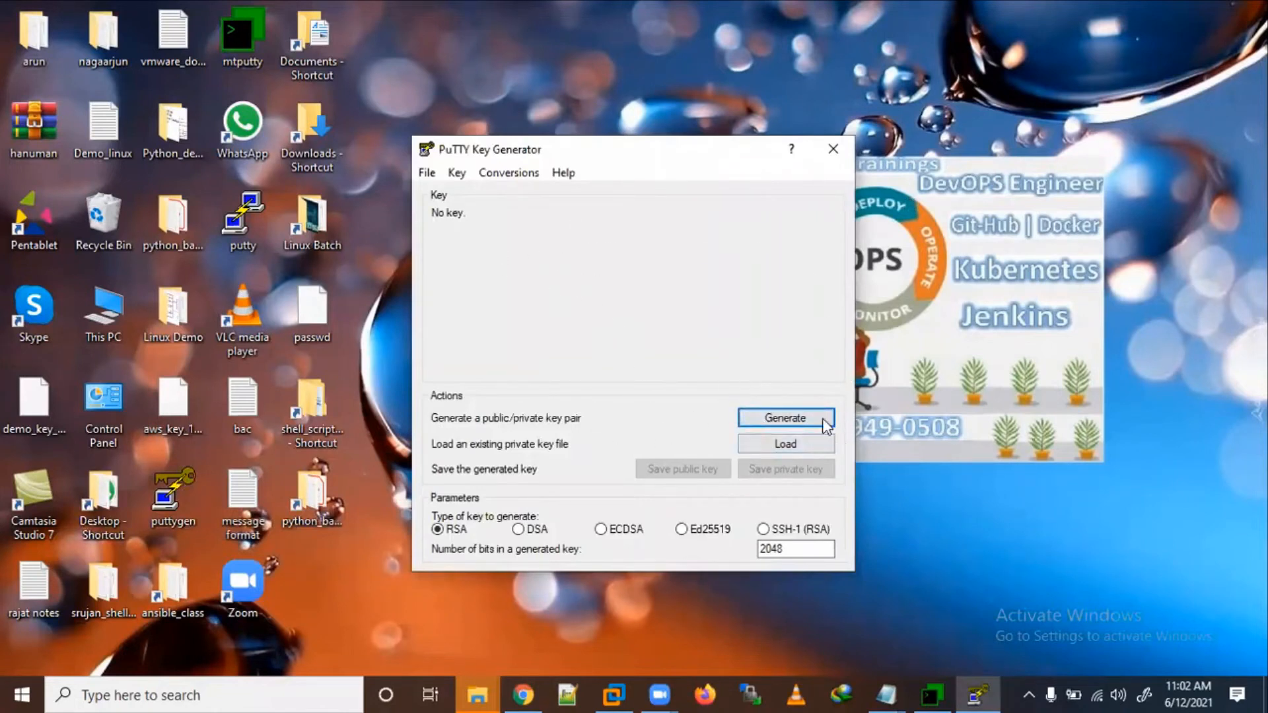
{"action": "left_click", "coordinate": [797, 444]}
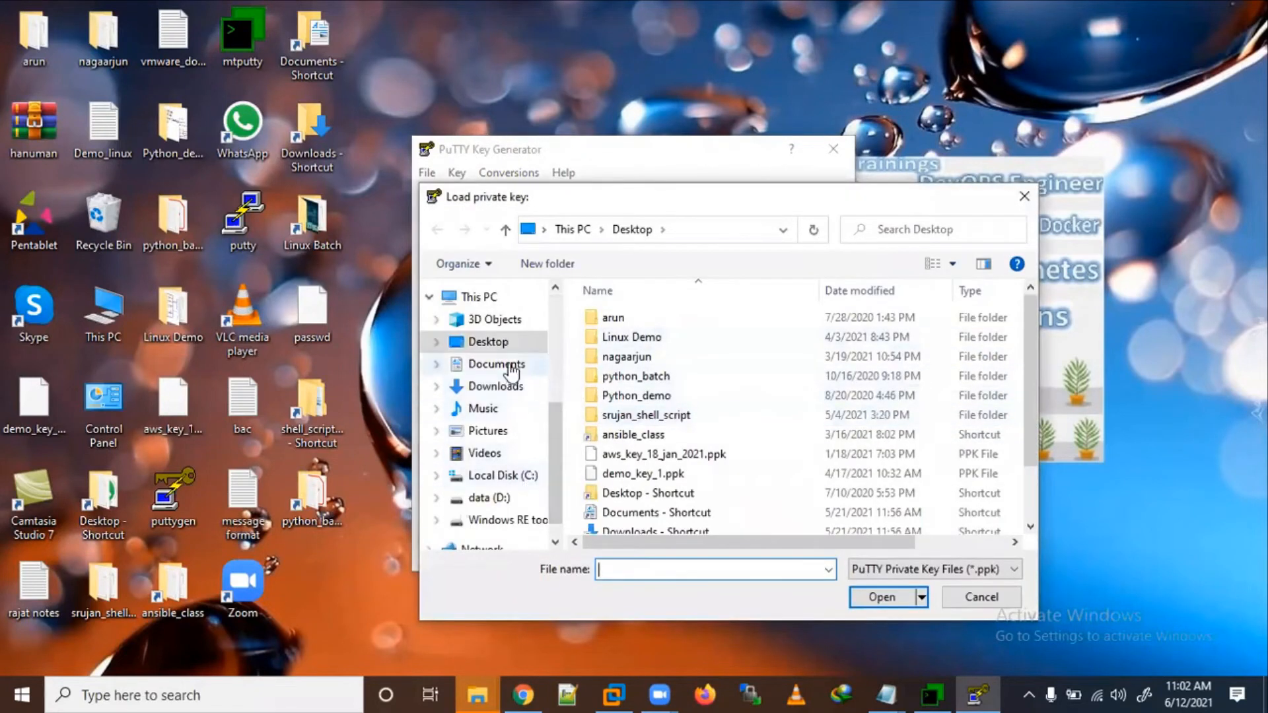
{"action": "left_click", "coordinate": [528, 388]}
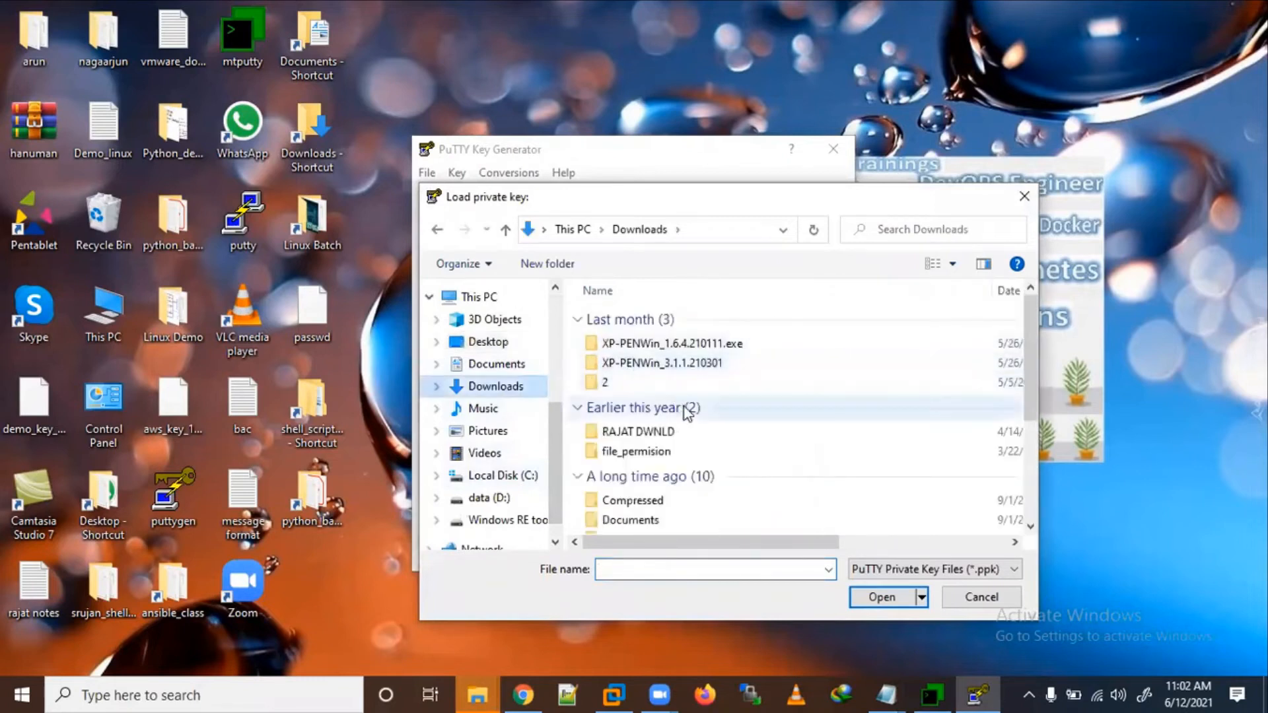
{"action": "left_click", "coordinate": [477, 695]}
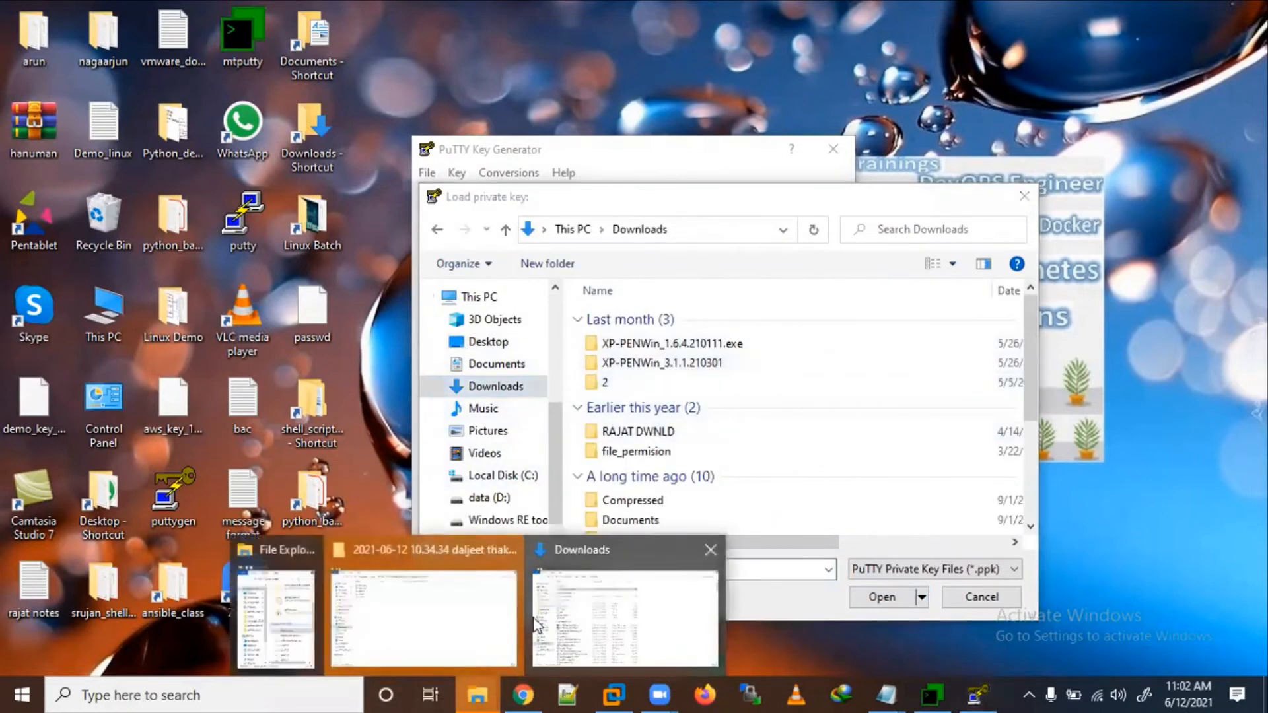
{"action": "left_click", "coordinate": [602, 616]}
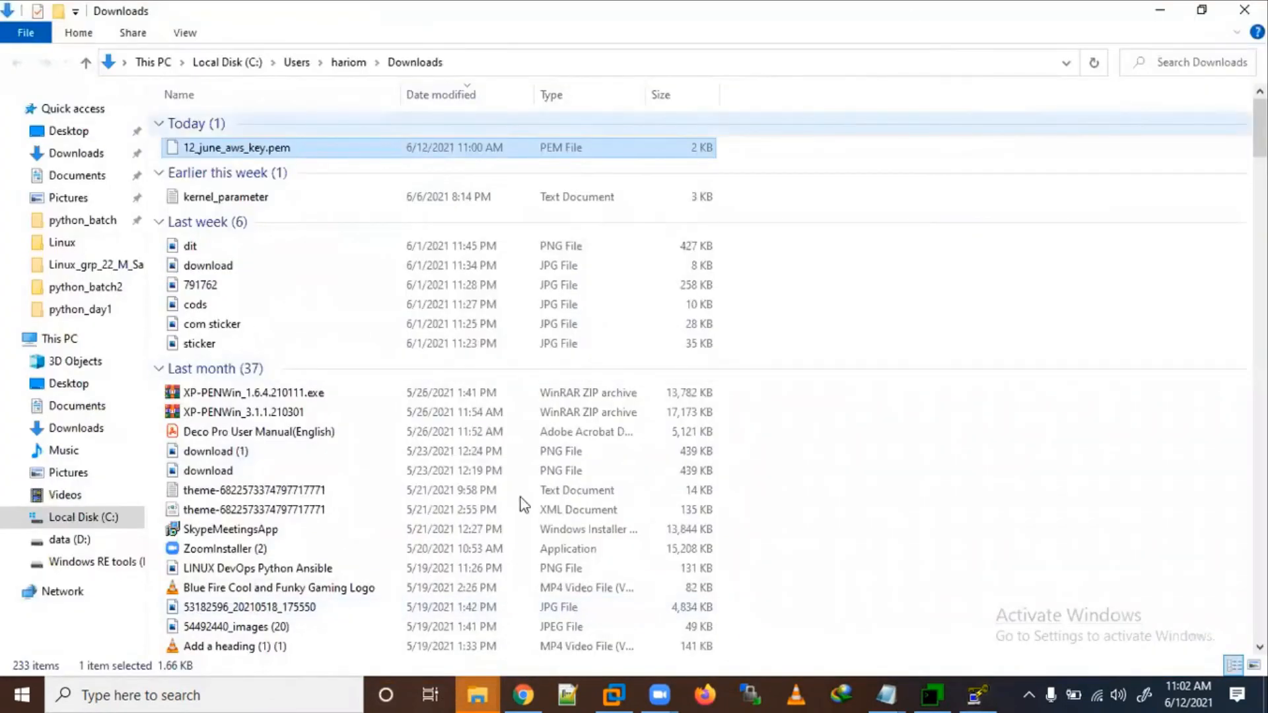
{"action": "left_click", "coordinate": [977, 695]}
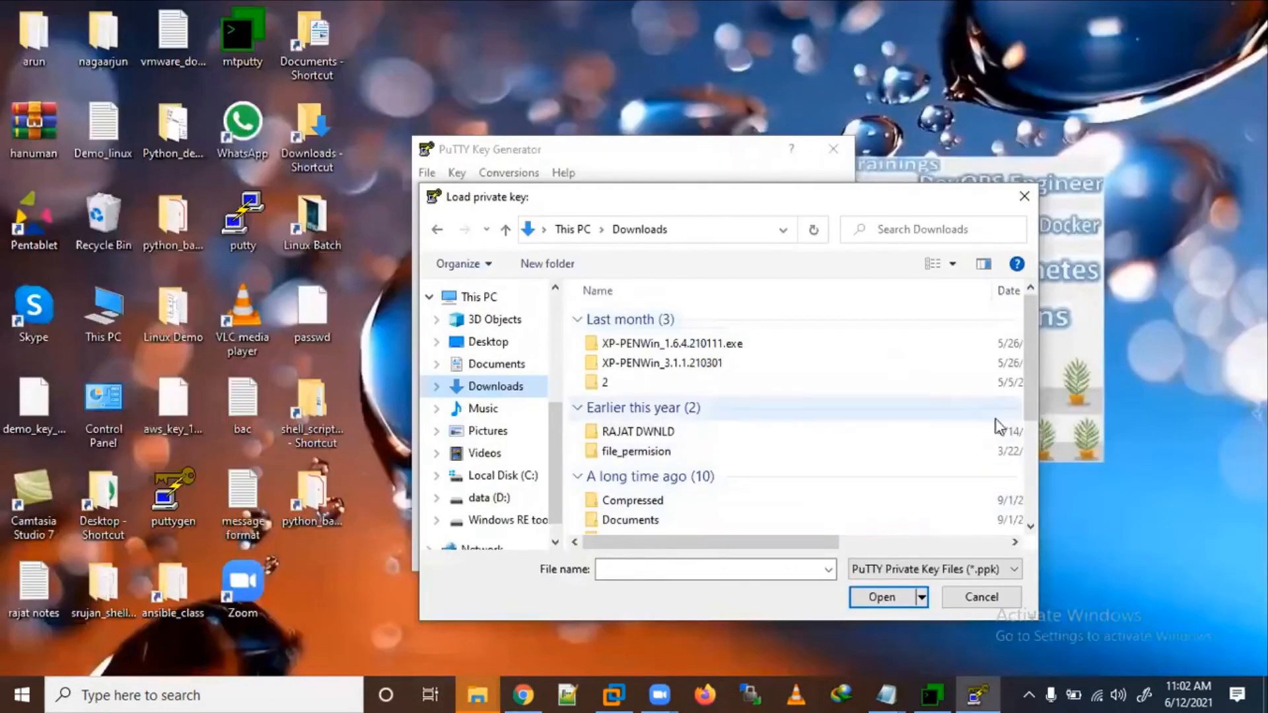
{"action": "right_click", "coordinate": [679, 291]}
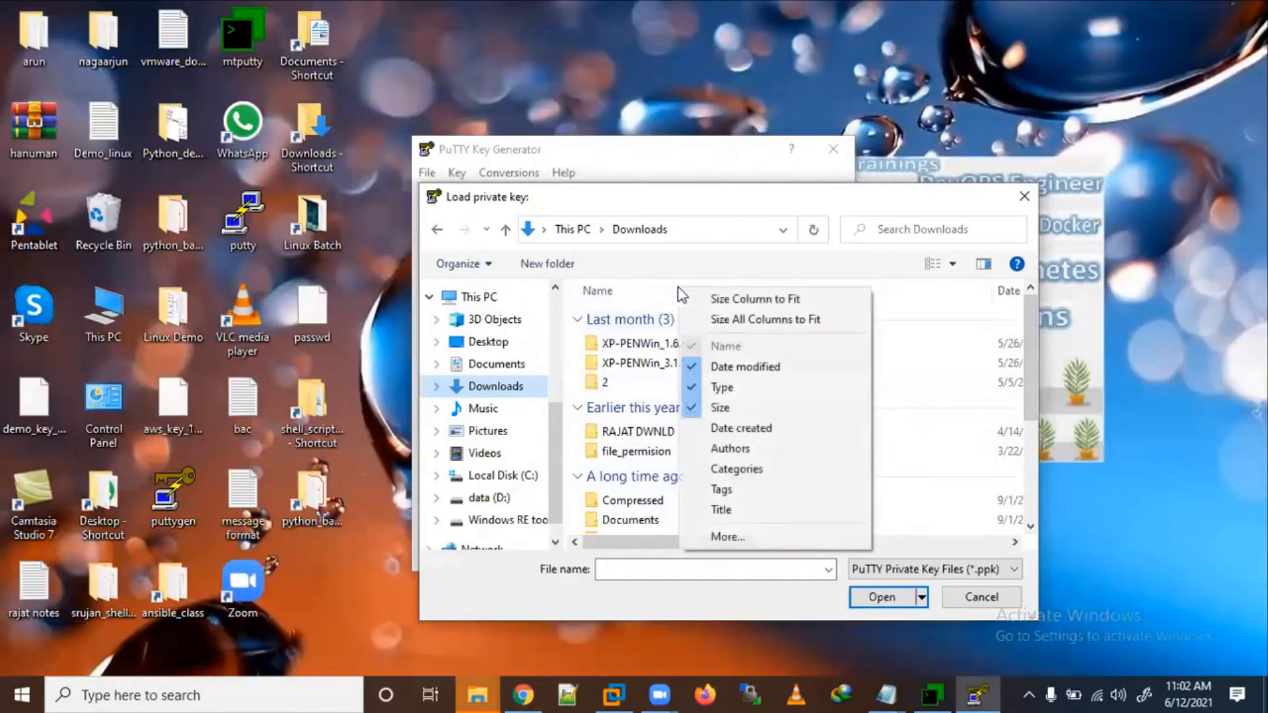
{"action": "left_click", "coordinate": [691, 390]}
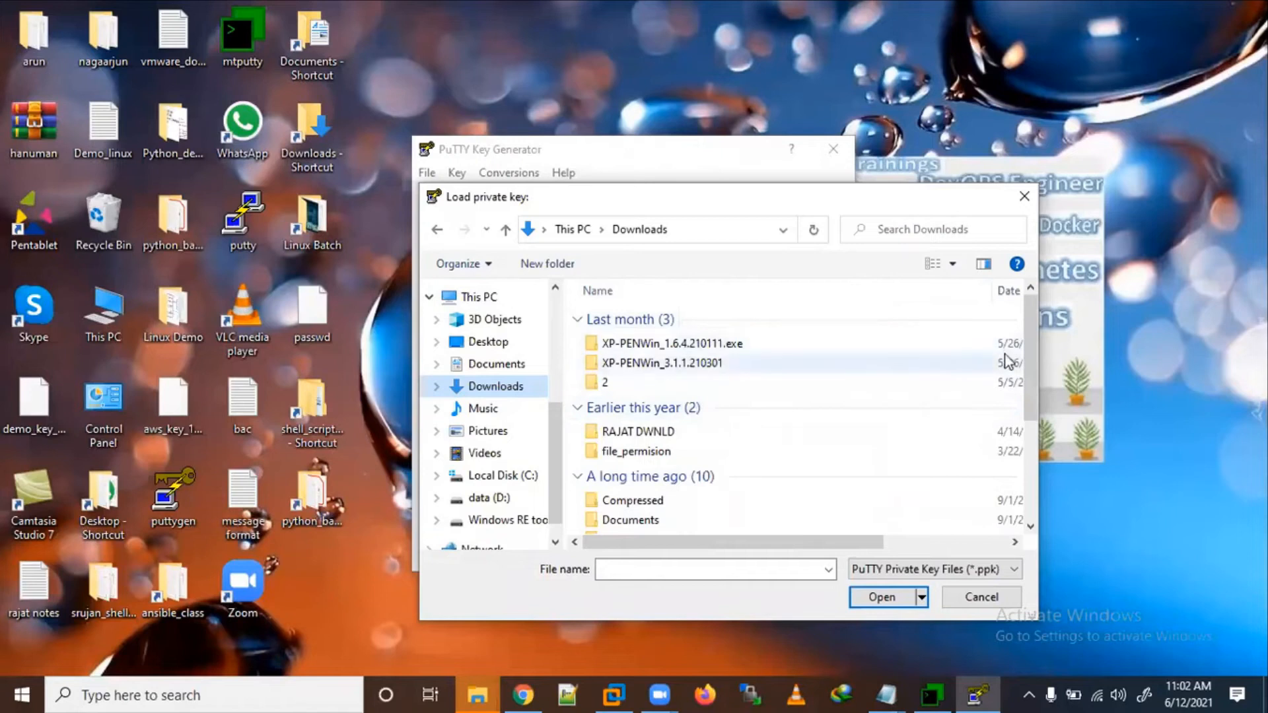
{"action": "scroll", "coordinate": [1024, 396], "scroll_direction": "down", "scroll_amount": 3}
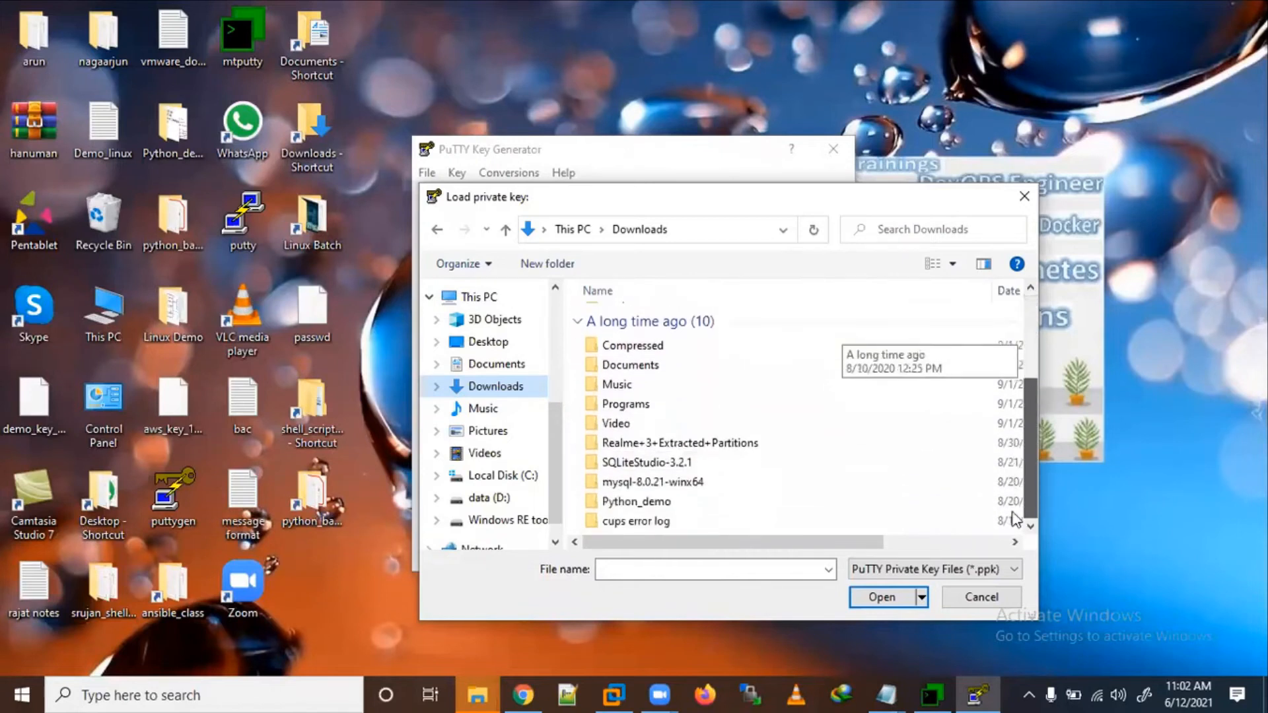
{"action": "scroll", "coordinate": [1004, 430], "scroll_direction": "up", "scroll_amount": 3}
{"action": "left_click", "coordinate": [520, 385]}
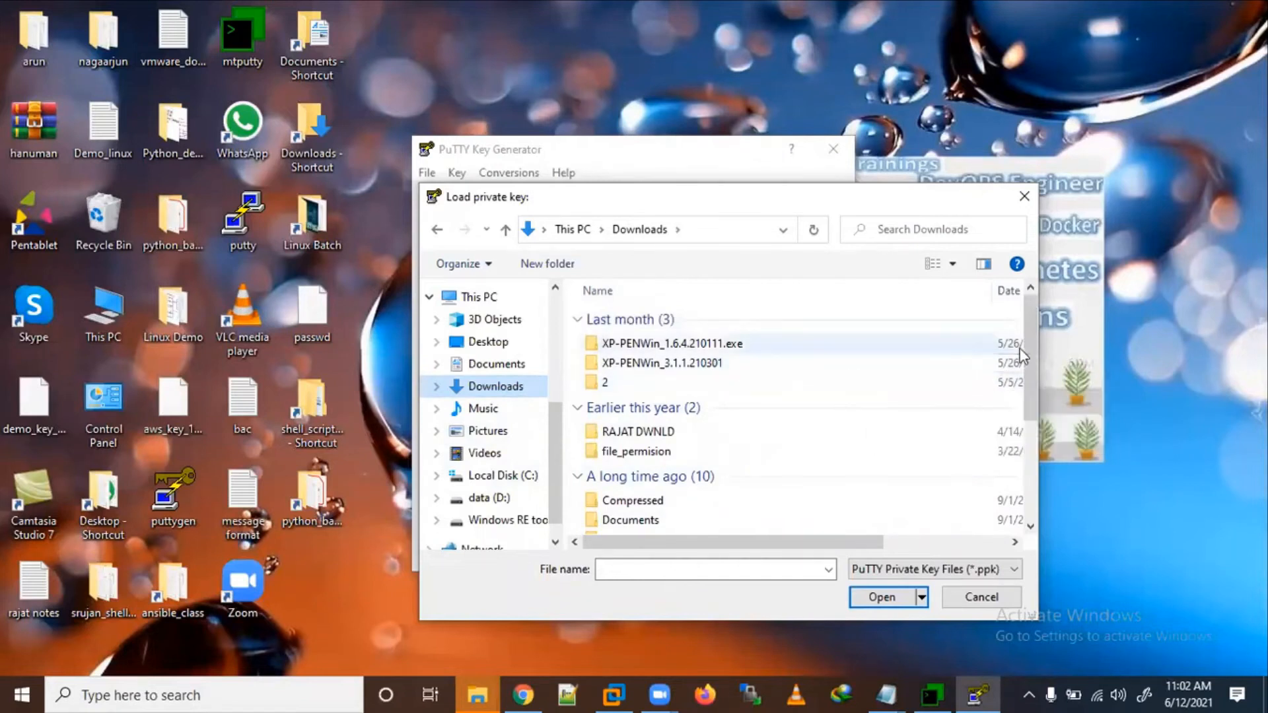
{"action": "left_click_drag", "start_coordinate": [1032, 351], "coordinate": [1028, 456]}
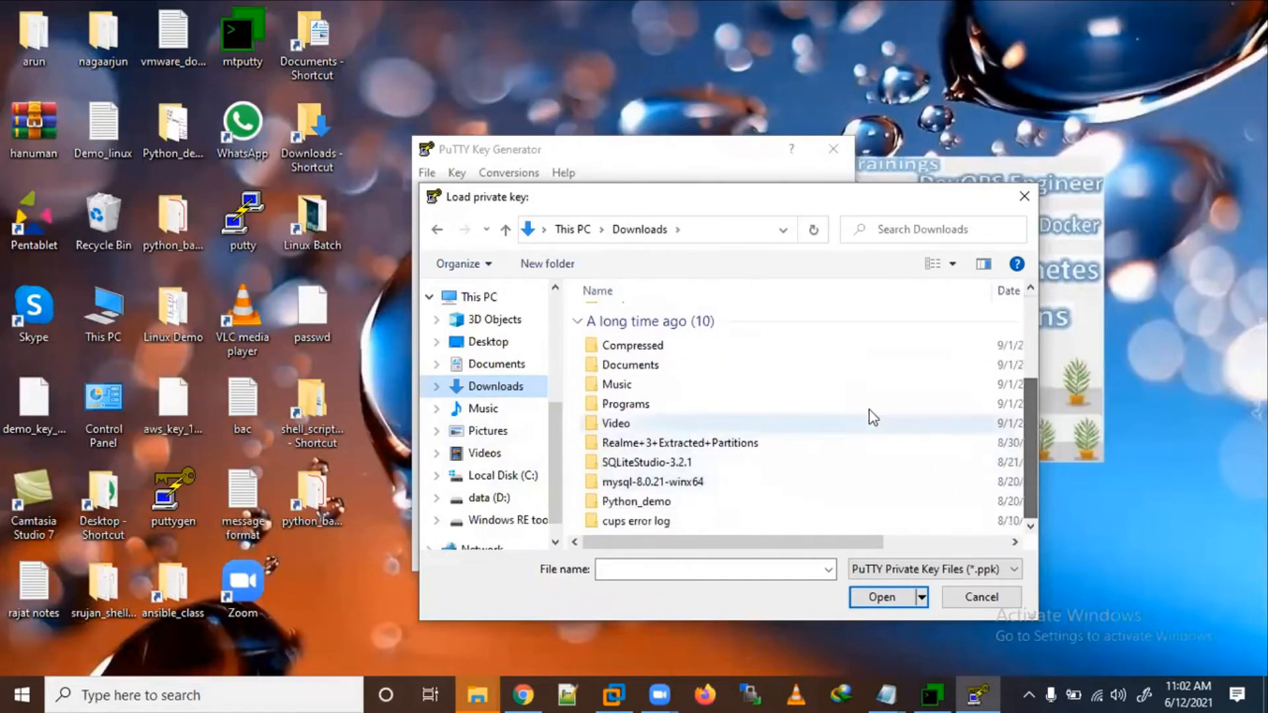
{"action": "left_click", "coordinate": [828, 569]}
Step: Switch the file filter to All Files (*.*) and load 12_june_aws_key.pem
{"action": "left_click", "coordinate": [904, 566]}
{"action": "left_click", "coordinate": [903, 568]}
{"action": "left_click", "coordinate": [886, 601]}
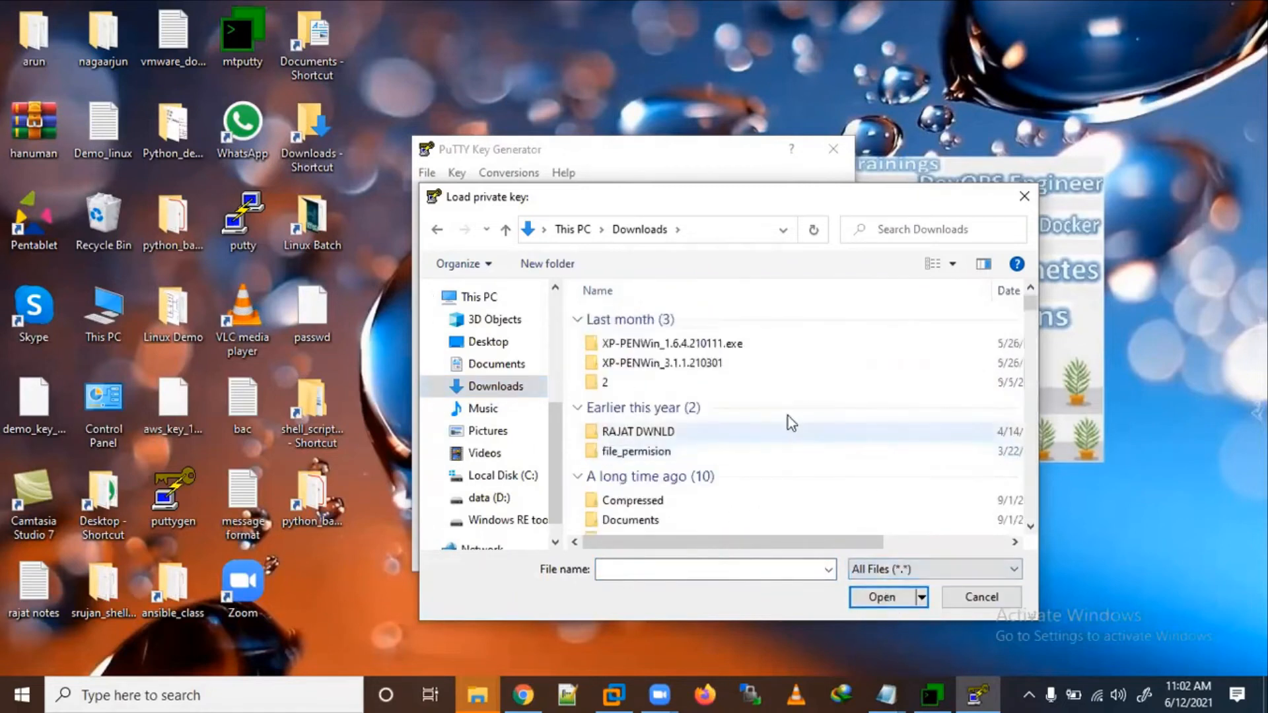
{"action": "scroll", "coordinate": [787, 416], "scroll_direction": "up", "scroll_amount": 3}
{"action": "left_click", "coordinate": [671, 342]}
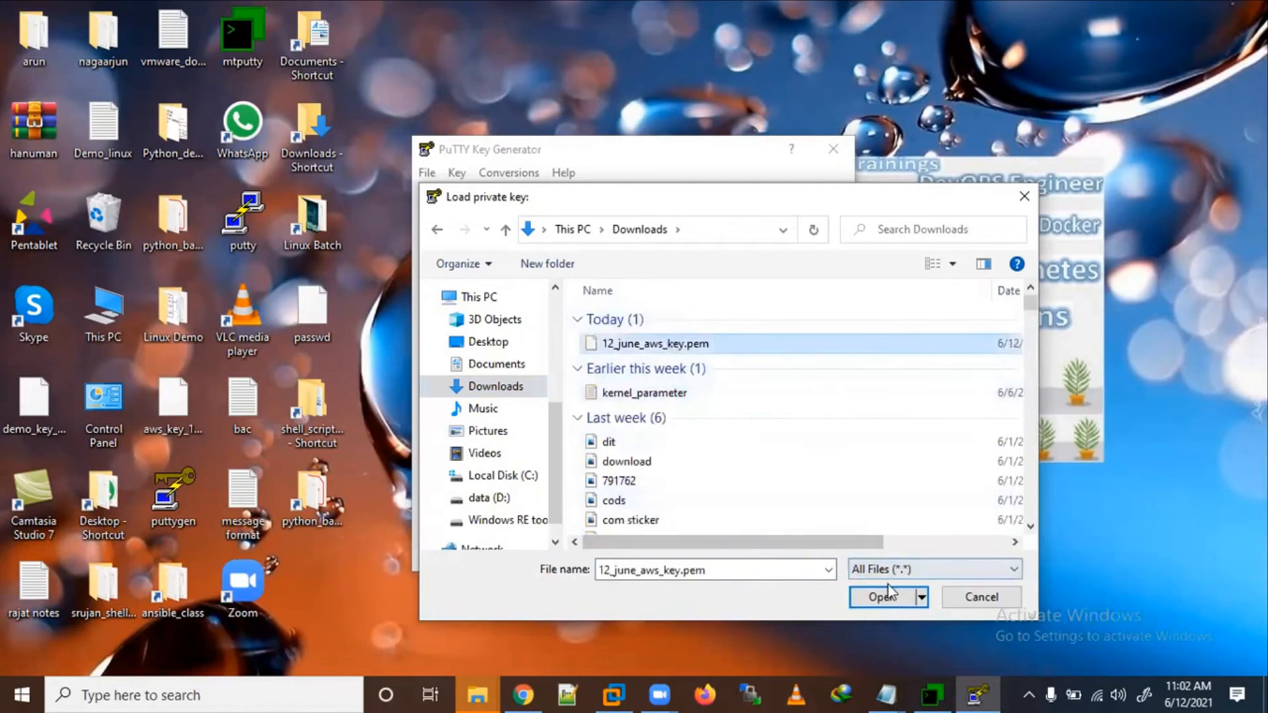
{"action": "left_click", "coordinate": [886, 597]}
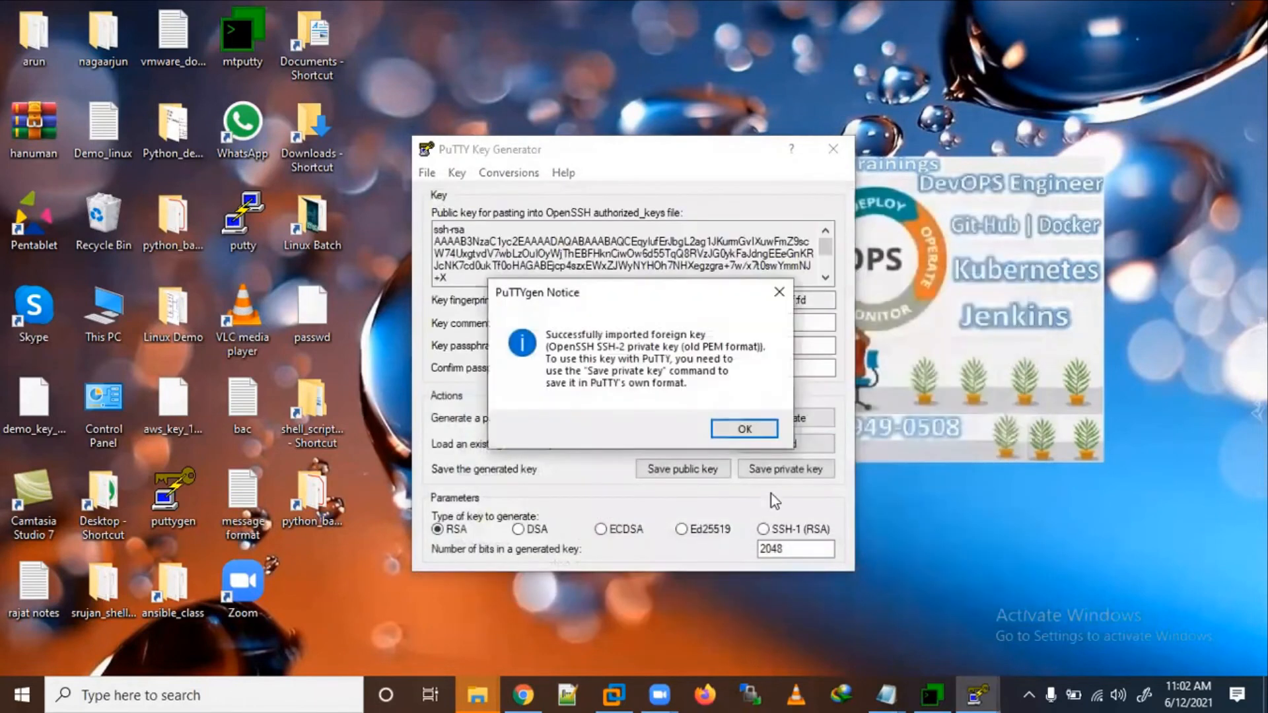
Step: Save the key without a passphrase as 12_june_awk_key2.ppk on the Desktop and close PuTTYgen
{"action": "left_click", "coordinate": [743, 430]}
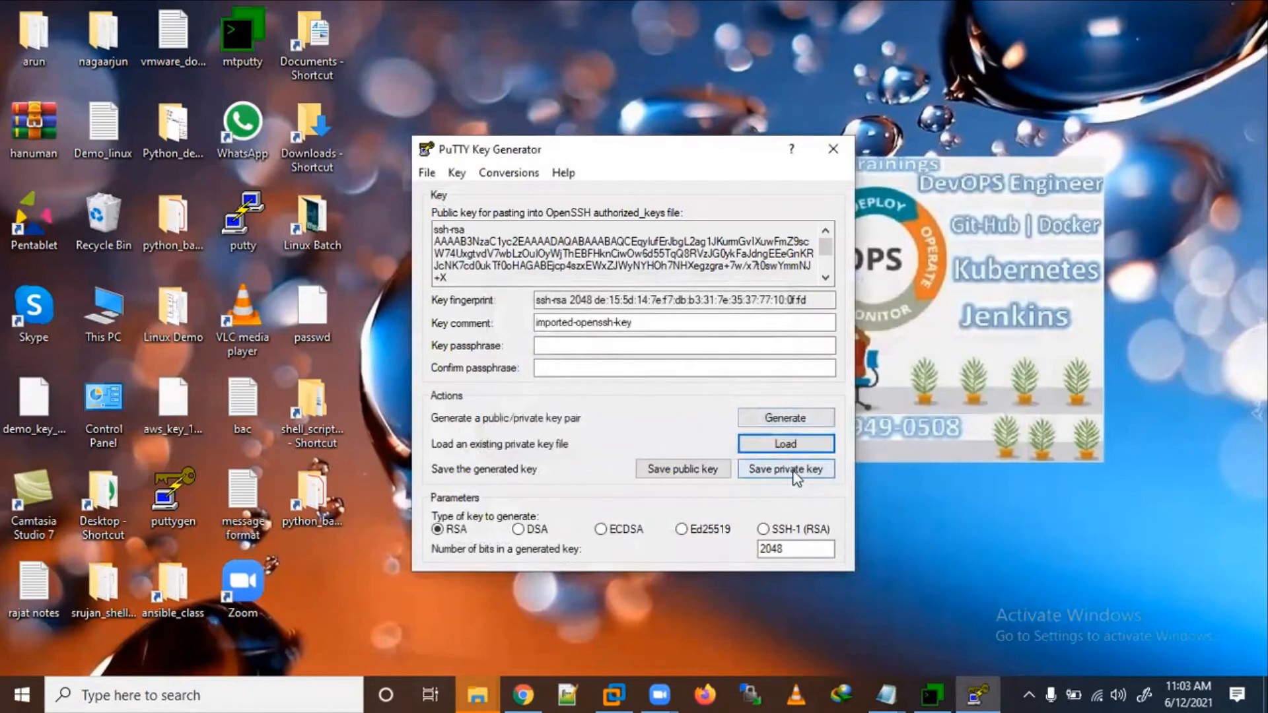
{"action": "left_click", "coordinate": [795, 470]}
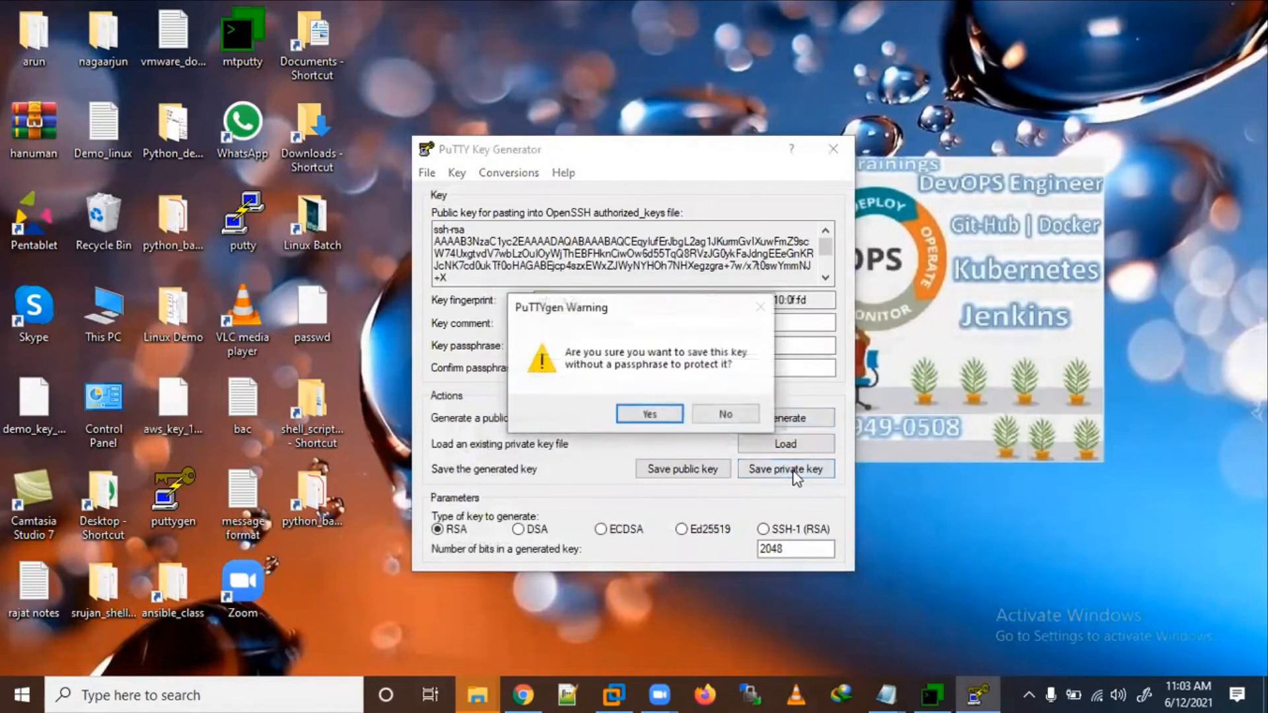
{"action": "left_click", "coordinate": [649, 417]}
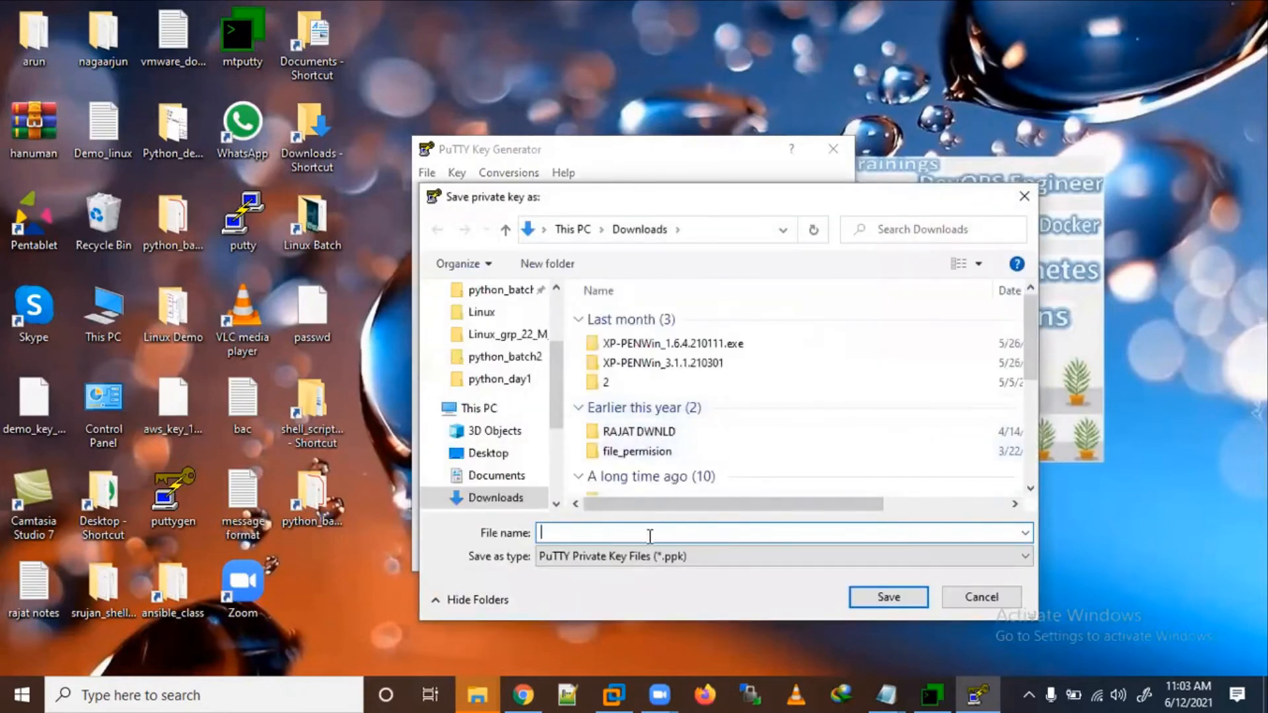
{"action": "type", "text": "12_jun"}
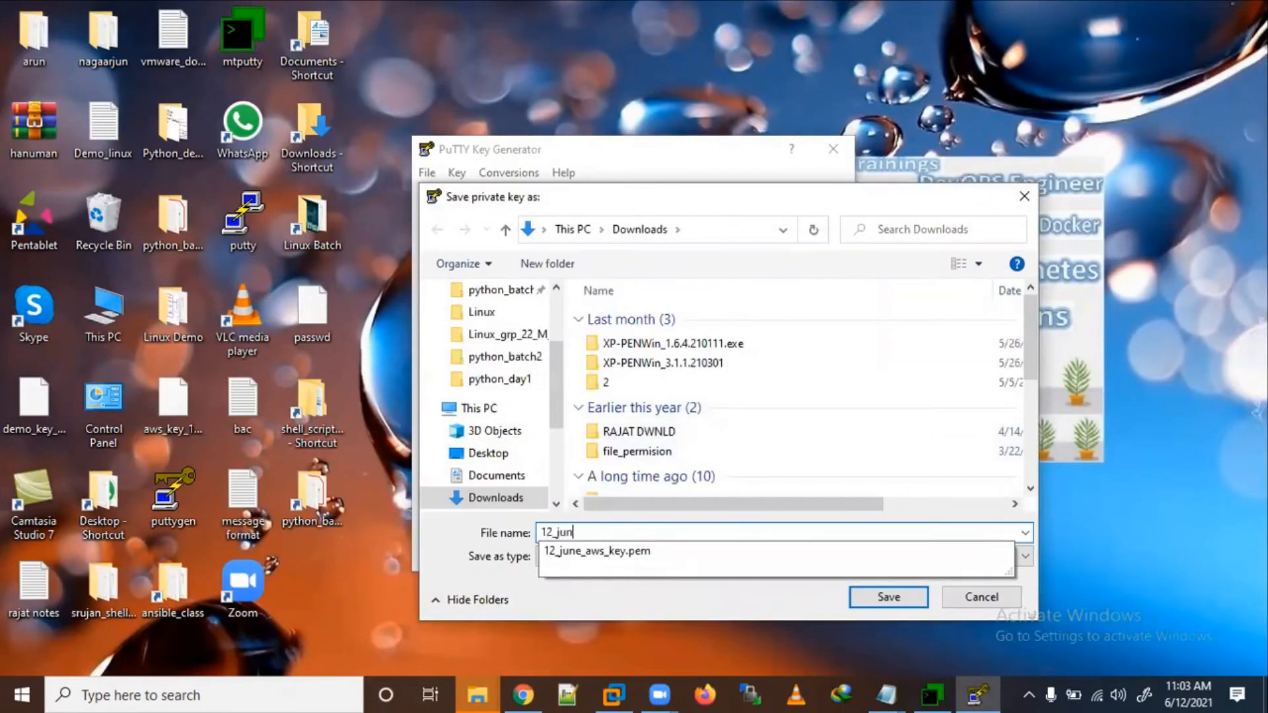
{"action": "type", "text": "e_awk_key2"}
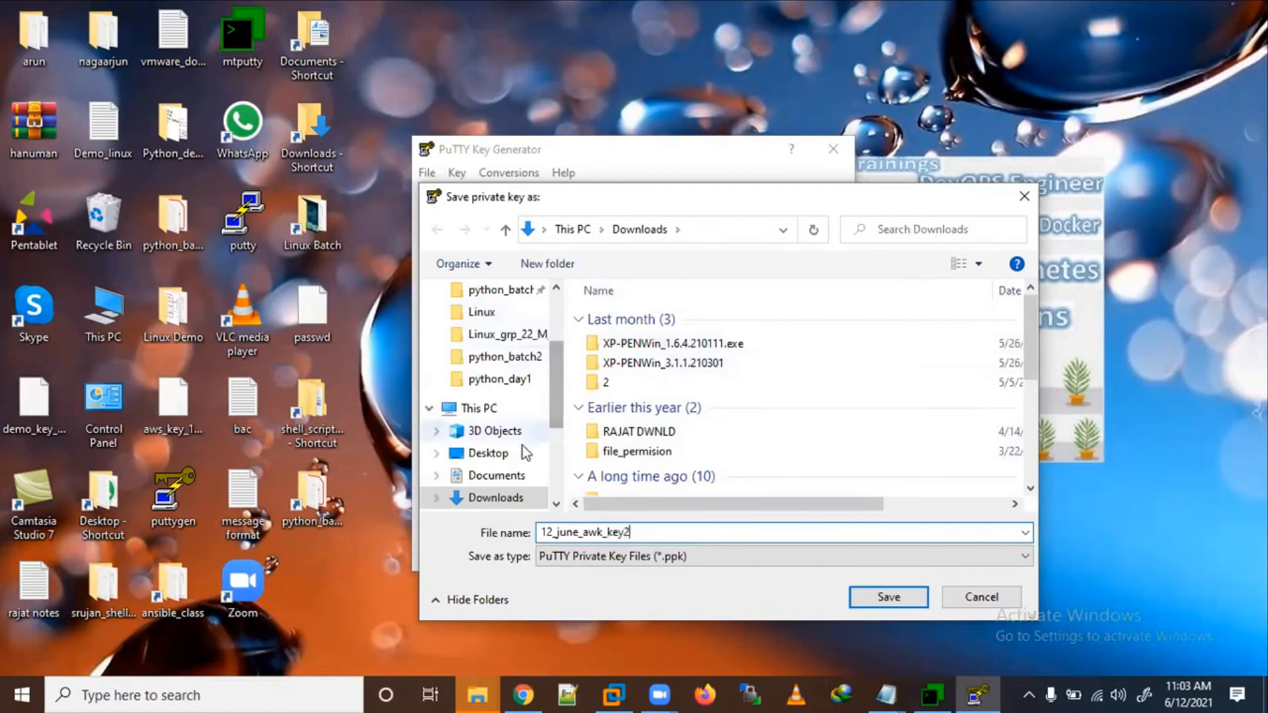
{"action": "left_click", "coordinate": [505, 455]}
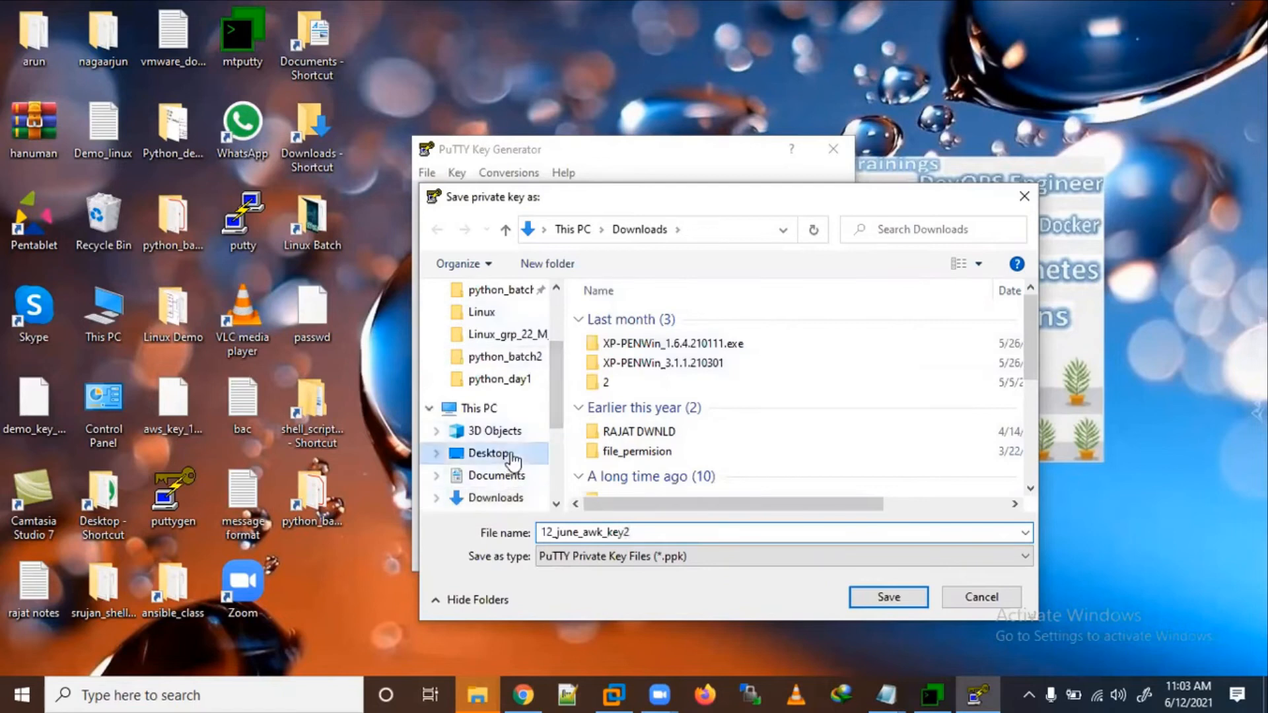
{"action": "left_click", "coordinate": [870, 597]}
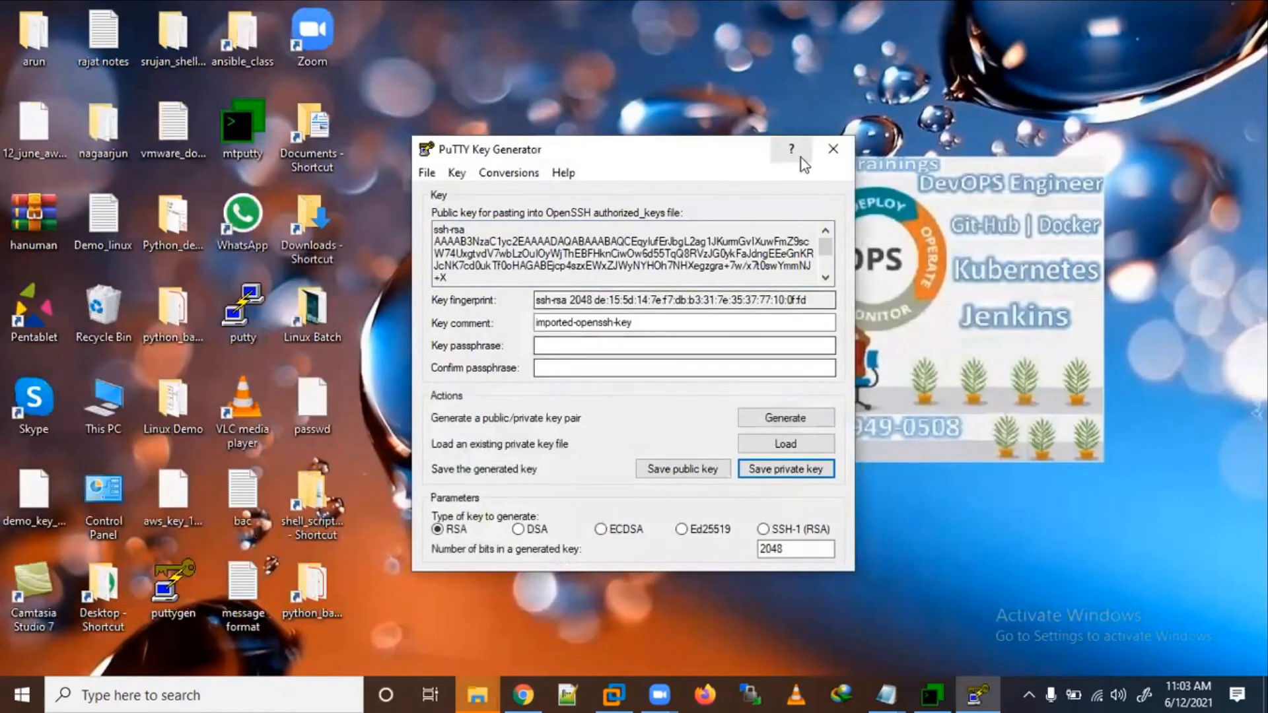
{"action": "left_click", "coordinate": [829, 146]}
{"action": "left_click_drag", "start_coordinate": [33, 125], "coordinate": [399, 61]}
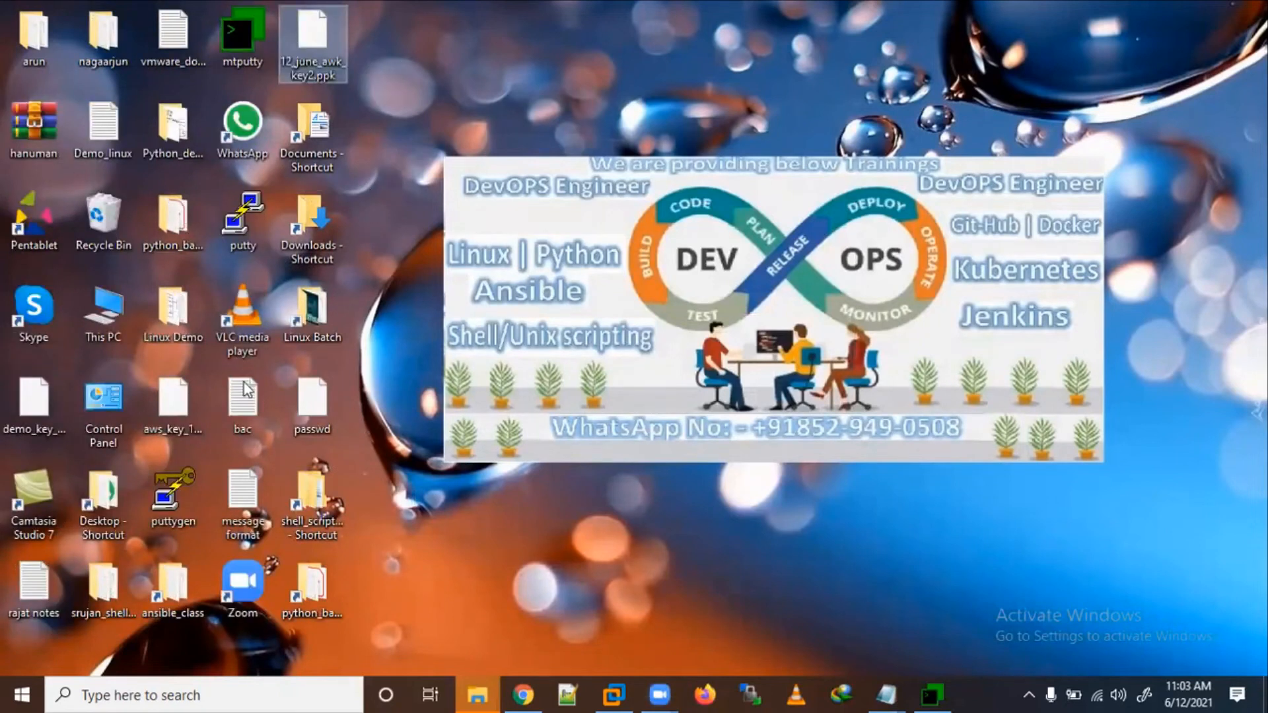
Step: Launch PuTTY, then close Chrome's Downloads tab to return to the EC2 Instances list
{"action": "left_click", "coordinate": [236, 217]}
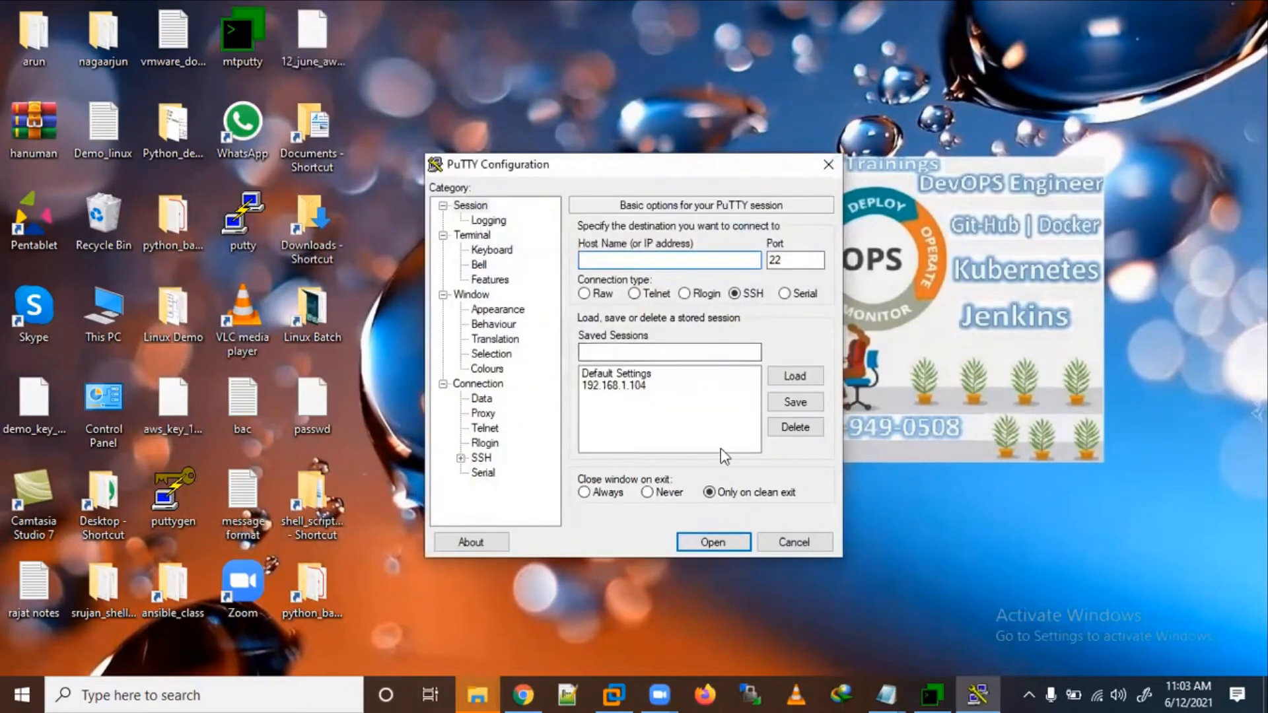
{"action": "left_click", "coordinate": [523, 695]}
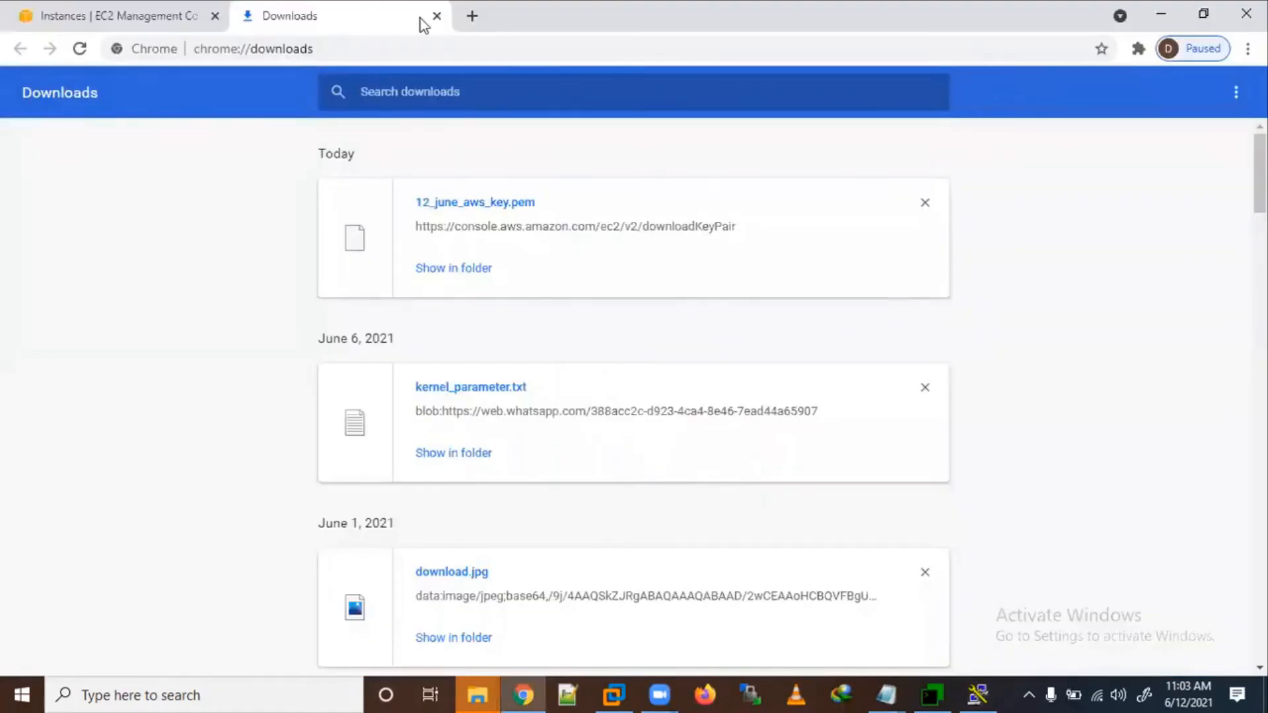
{"action": "left_click", "coordinate": [437, 17]}
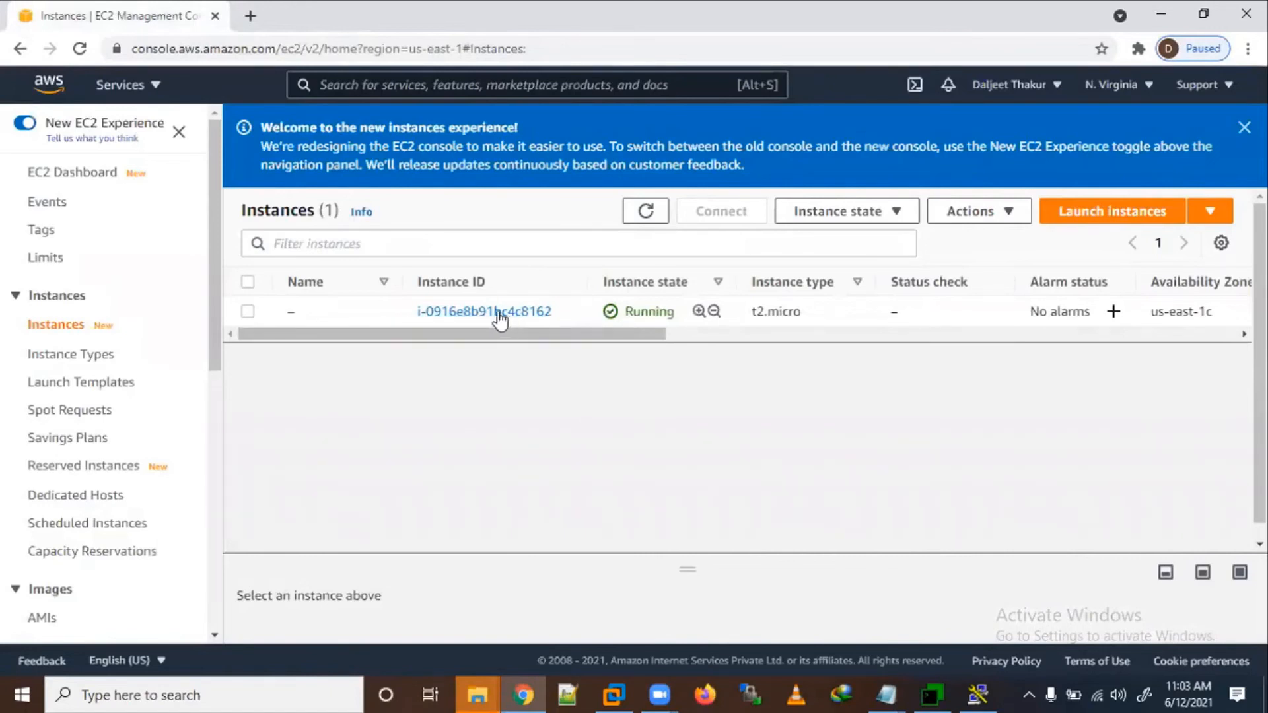
Step: Open the instance summary, annotate public IP 35.171.4.11 and private IP 172.31.85.150, and select the public IP
{"action": "left_click", "coordinate": [477, 314]}
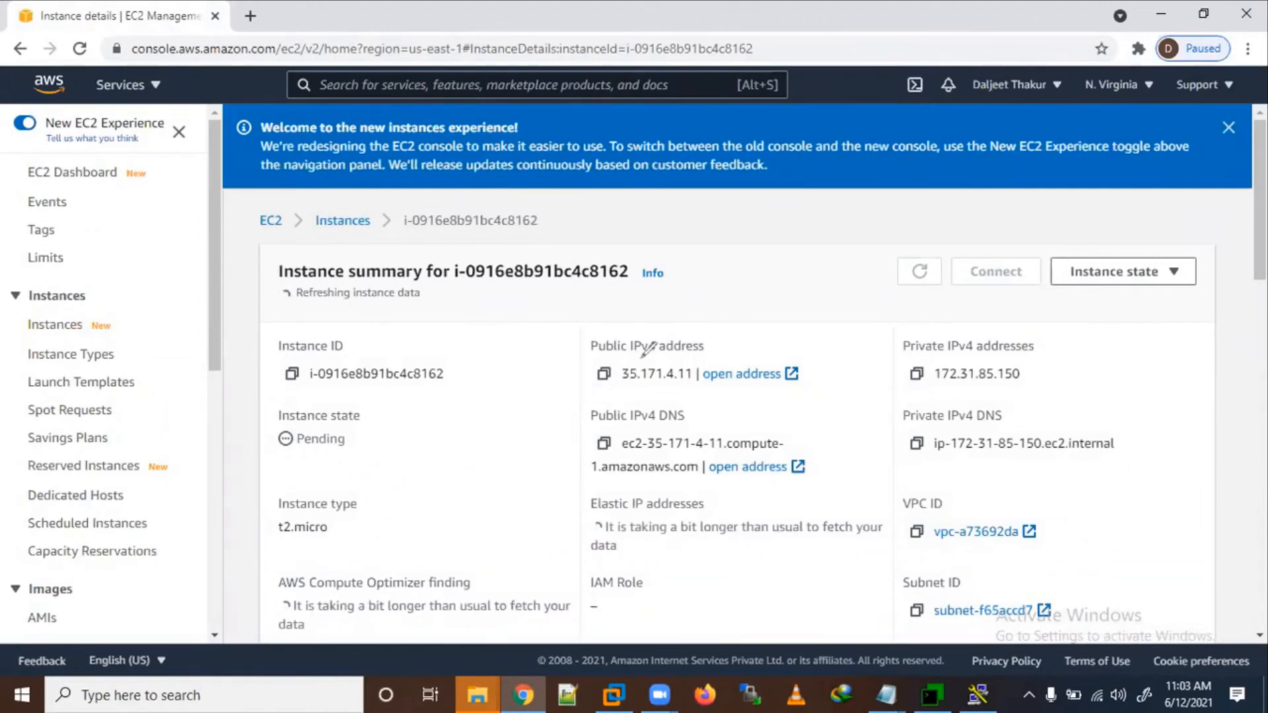
{"action": "mouse_move", "coordinate": [697, 332]}
{"action": "left_mouse_down"}
{"action": "mouse_move", "coordinate": [585, 389]}
{"action": "mouse_move", "coordinate": [802, 364]}
{"action": "left_mouse_up"}
{"action": "mouse_move", "coordinate": [659, 222]}
{"action": "left_mouse_down"}
{"action": "mouse_move", "coordinate": [649, 295]}
{"action": "mouse_move", "coordinate": [692, 246]}
{"action": "mouse_move", "coordinate": [706, 264]}
{"action": "left_mouse_up"}
{"action": "mouse_move", "coordinate": [720, 230]}
{"action": "left_mouse_down"}
{"action": "mouse_move", "coordinate": [730, 251]}
{"action": "mouse_move", "coordinate": [755, 249]}
{"action": "mouse_move", "coordinate": [808, 210]}
{"action": "left_mouse_up"}
{"action": "mouse_move", "coordinate": [799, 212]}
{"action": "left_mouse_down"}
{"action": "mouse_move", "coordinate": [792, 243]}
{"action": "mouse_move", "coordinate": [805, 250]}
{"action": "left_mouse_up"}
{"action": "left_click_drag", "start_coordinate": [829, 201], "coordinate": [814, 249]}
{"action": "left_click_drag", "start_coordinate": [823, 208], "coordinate": [821, 227]}
{"action": "left_click_drag", "start_coordinate": [727, 236], "coordinate": [722, 264]}
{"action": "left_click_drag", "start_coordinate": [672, 306], "coordinate": [862, 264]}
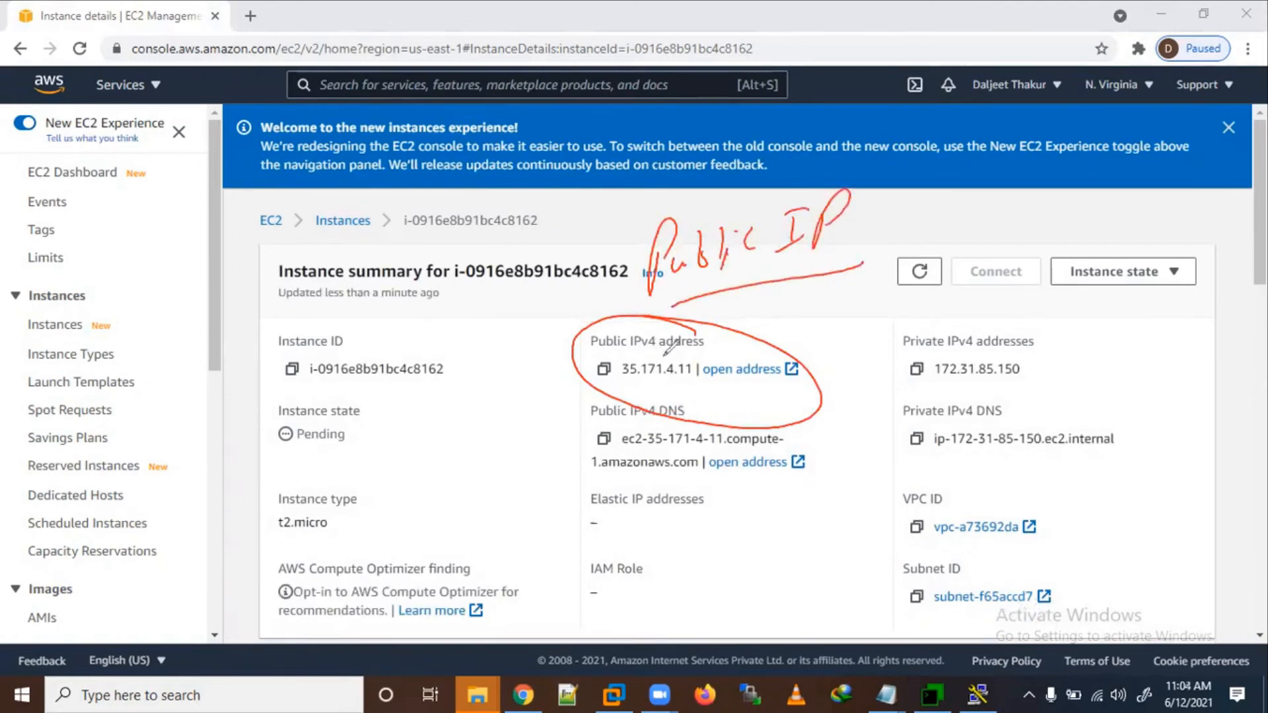
{"action": "mouse_move", "coordinate": [1071, 355]}
{"action": "left_mouse_down"}
{"action": "mouse_move", "coordinate": [915, 323]}
{"action": "mouse_move", "coordinate": [994, 308]}
{"action": "left_mouse_up"}
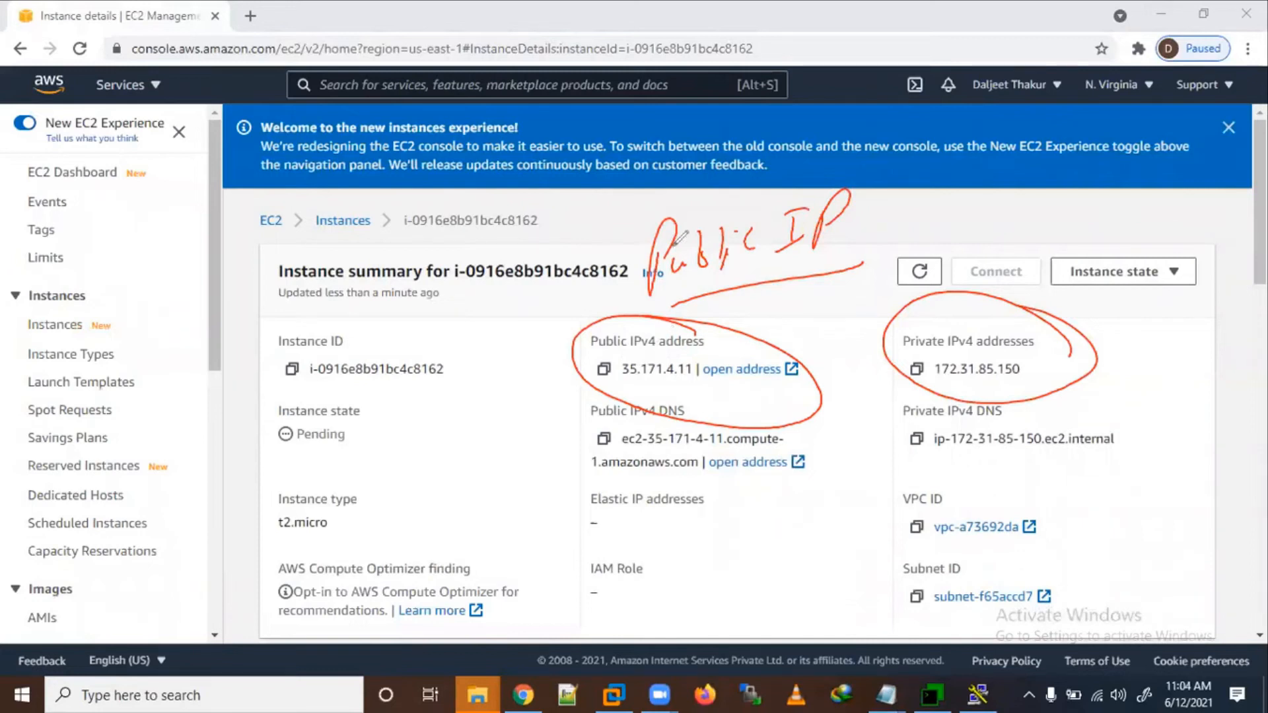
{"action": "left_click_drag", "start_coordinate": [619, 369], "coordinate": [693, 370]}
{"action": "key", "text": "ctrl+c"}
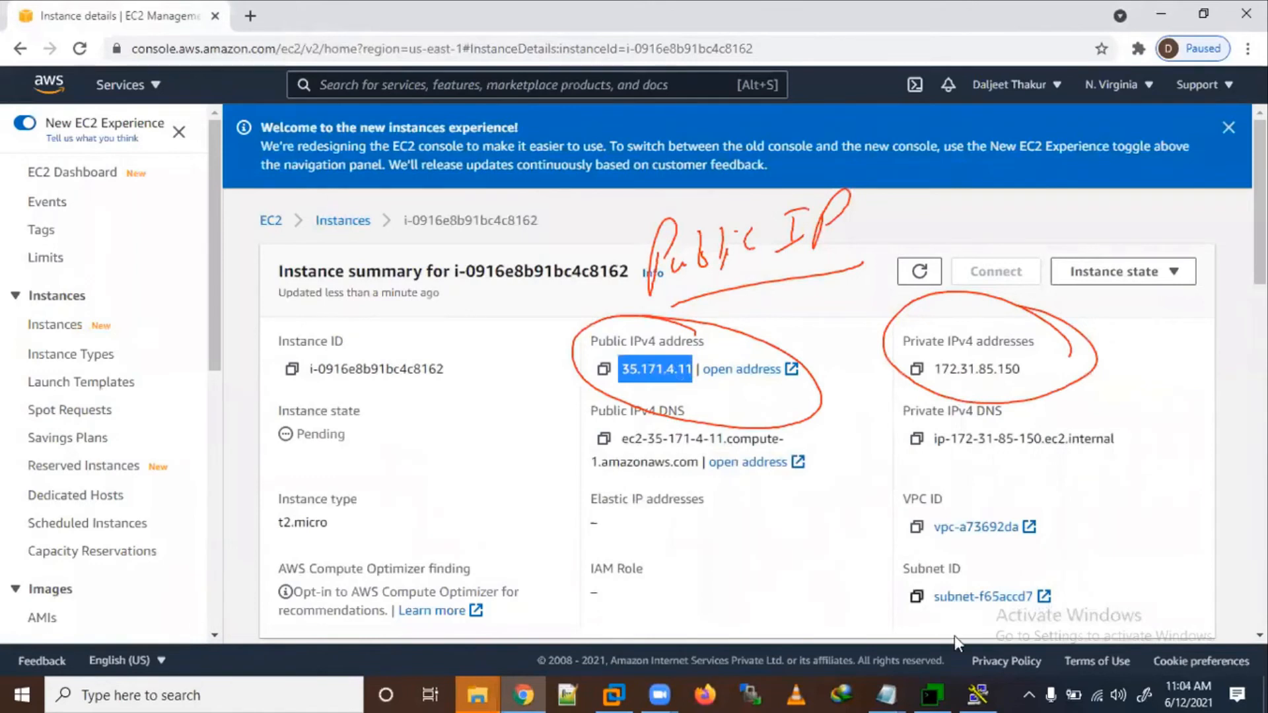
Step: Enter 35.171.4.11 as the PuTTY host name on port 22
{"action": "left_click", "coordinate": [989, 687]}
{"action": "key", "text": "ctrl+v"}
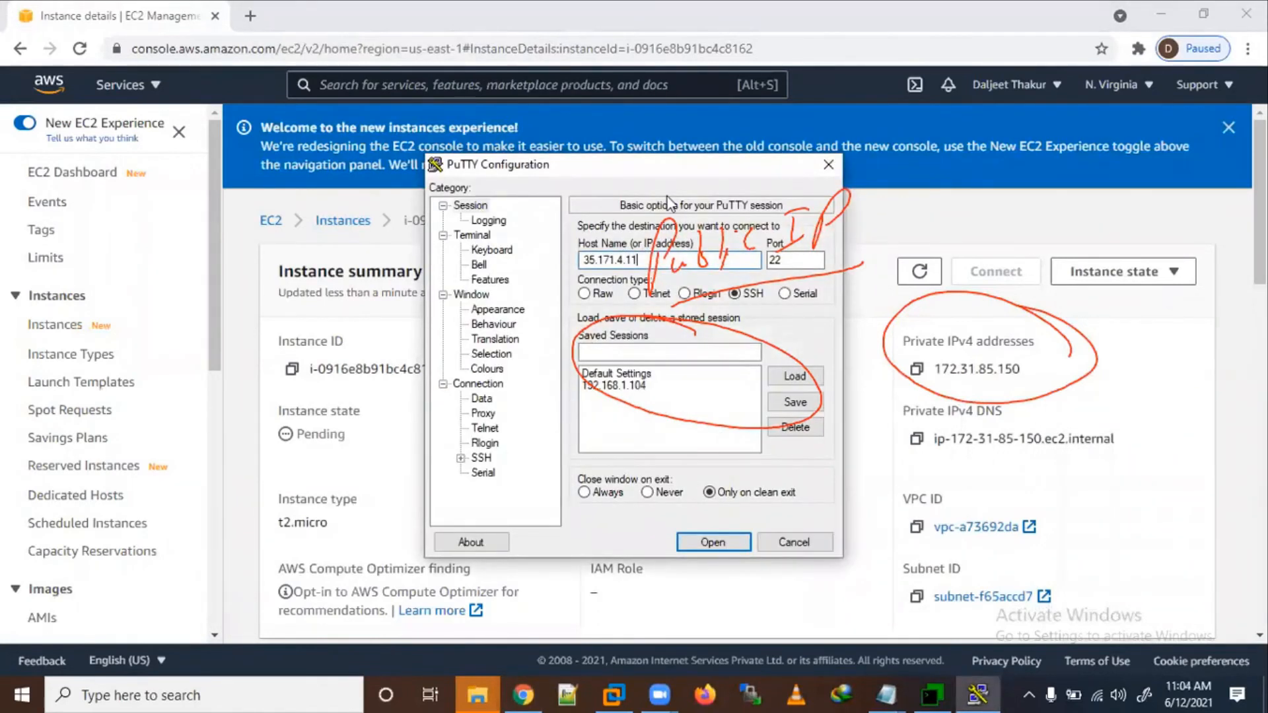
{"action": "double_click", "coordinate": [768, 259]}
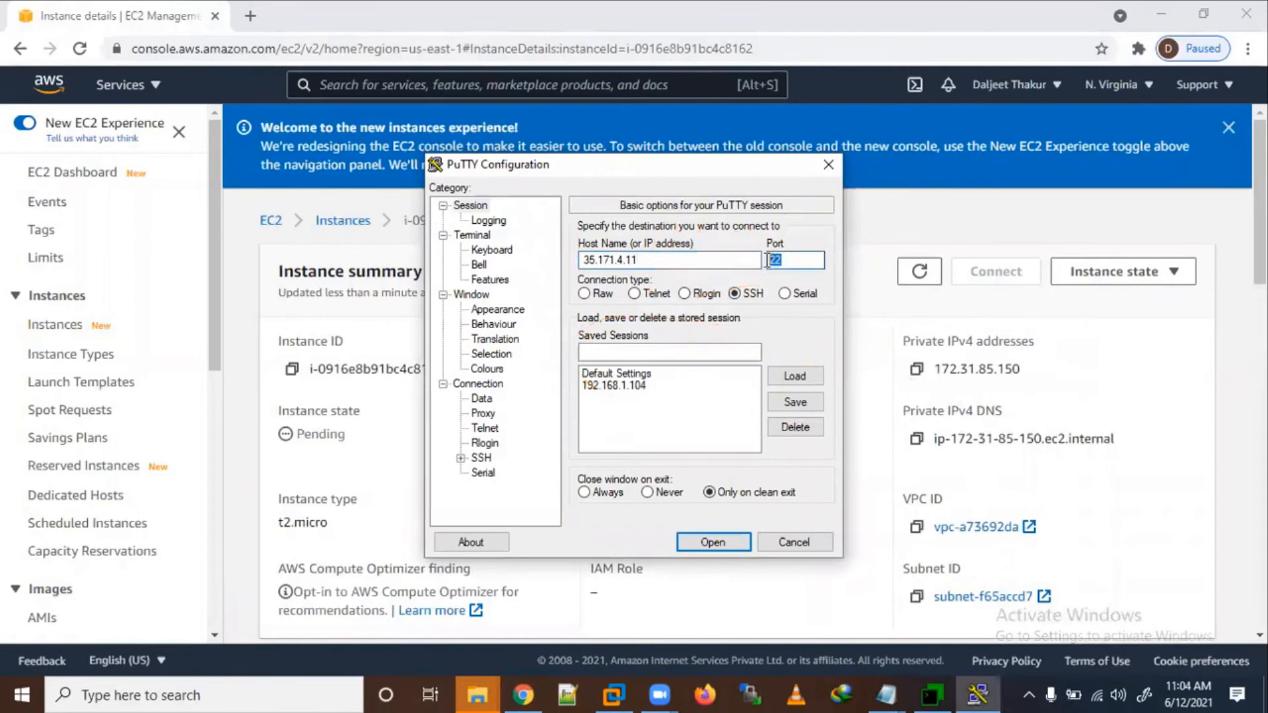
Step: Set 12_june_awk_key2.ppk as the SSH authentication private key
{"action": "left_click", "coordinate": [460, 458]}
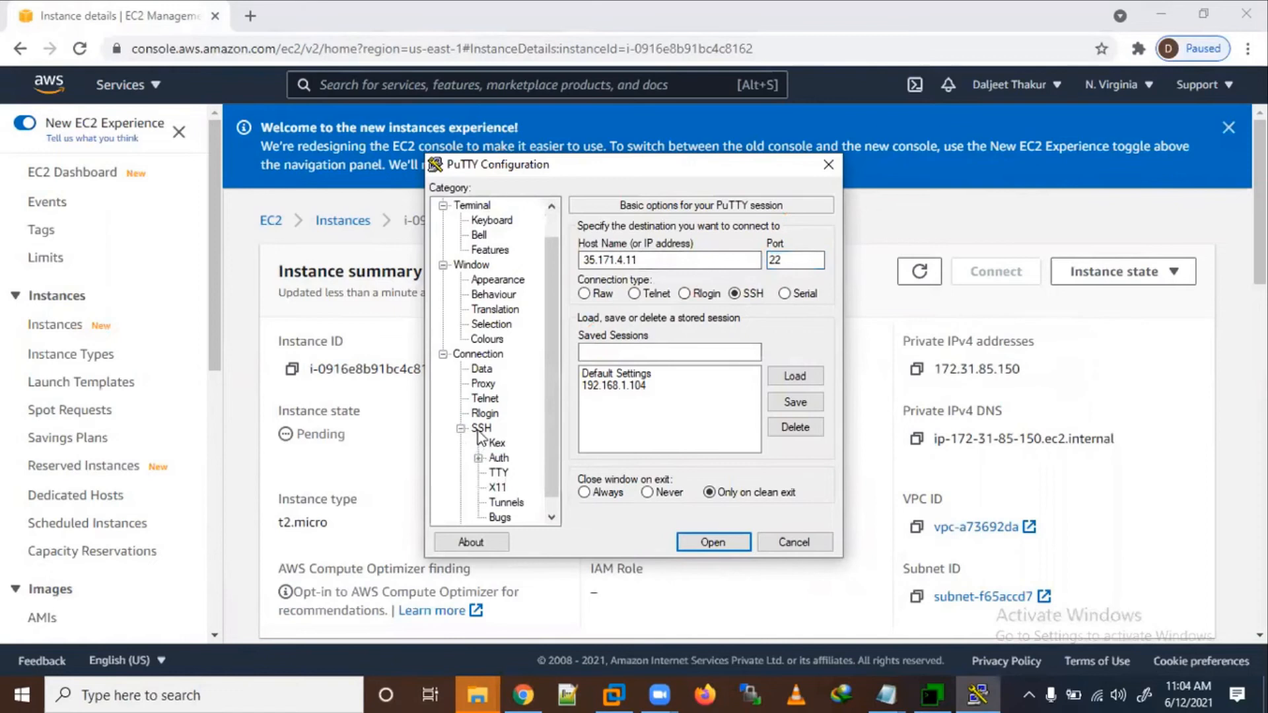
{"action": "left_click", "coordinate": [481, 428]}
{"action": "left_click", "coordinate": [499, 458]}
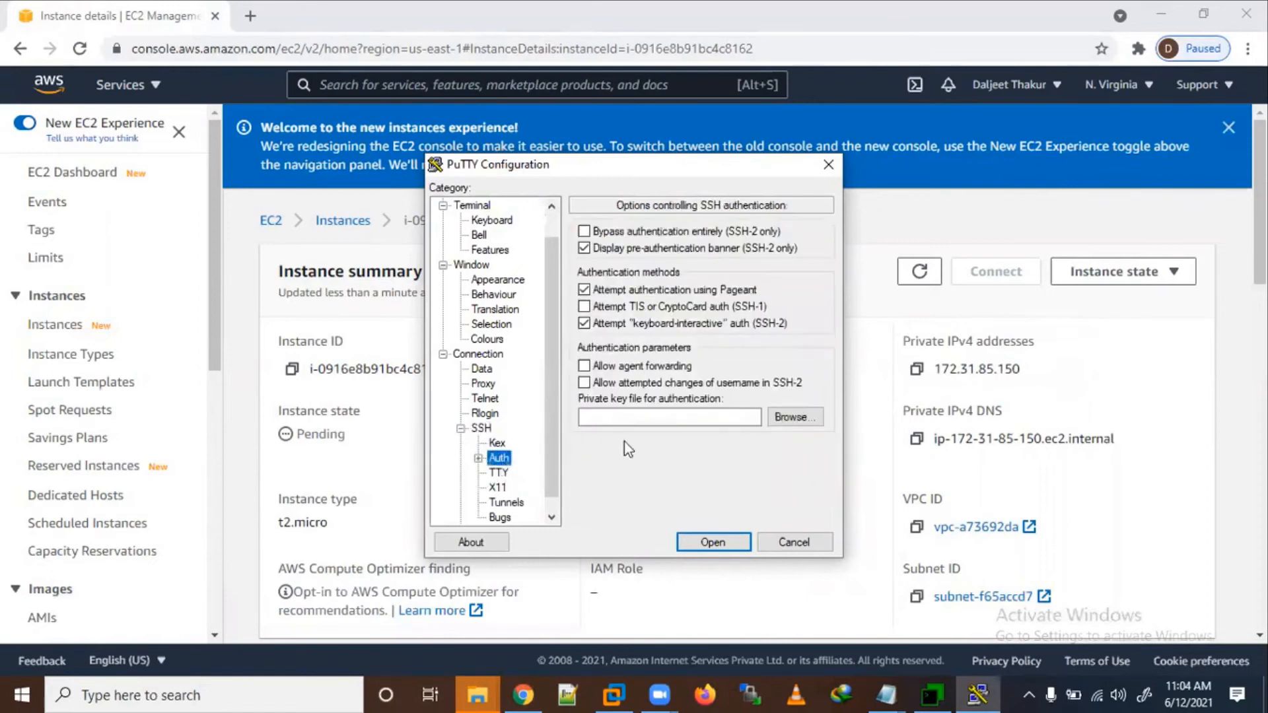
{"action": "left_click", "coordinate": [807, 422]}
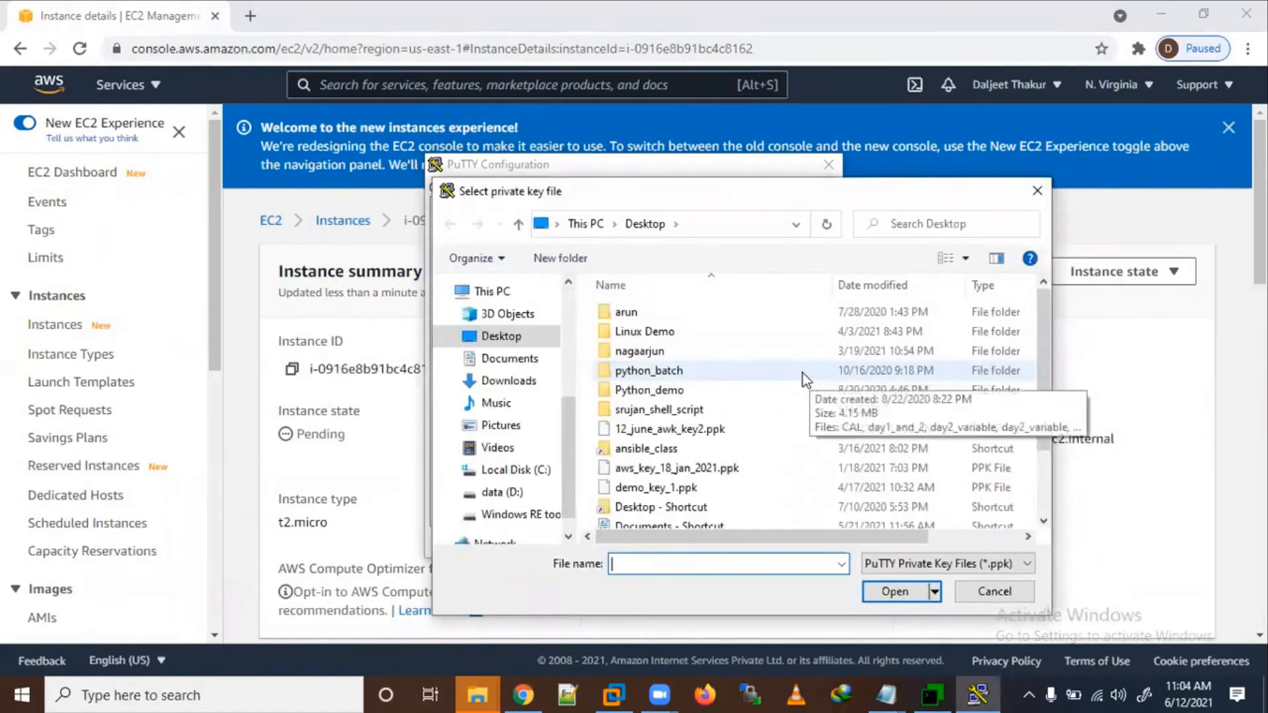
{"action": "left_click", "coordinate": [681, 431]}
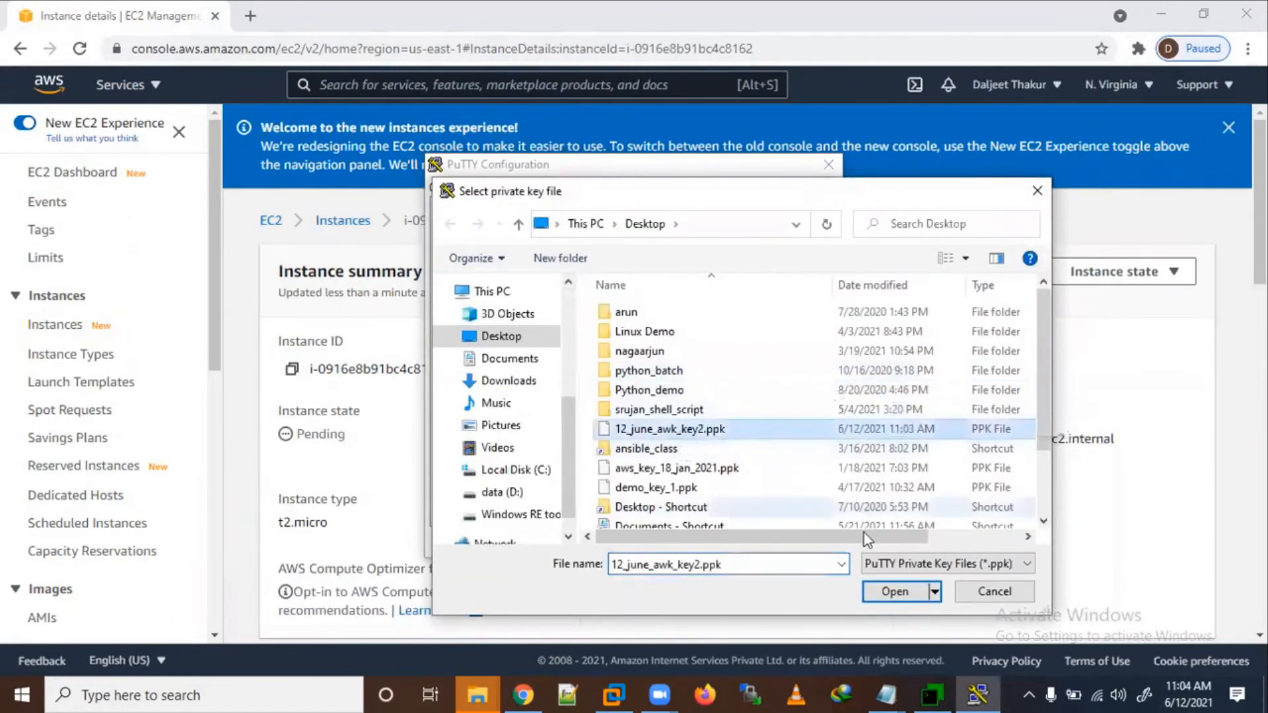
{"action": "left_click", "coordinate": [909, 592]}
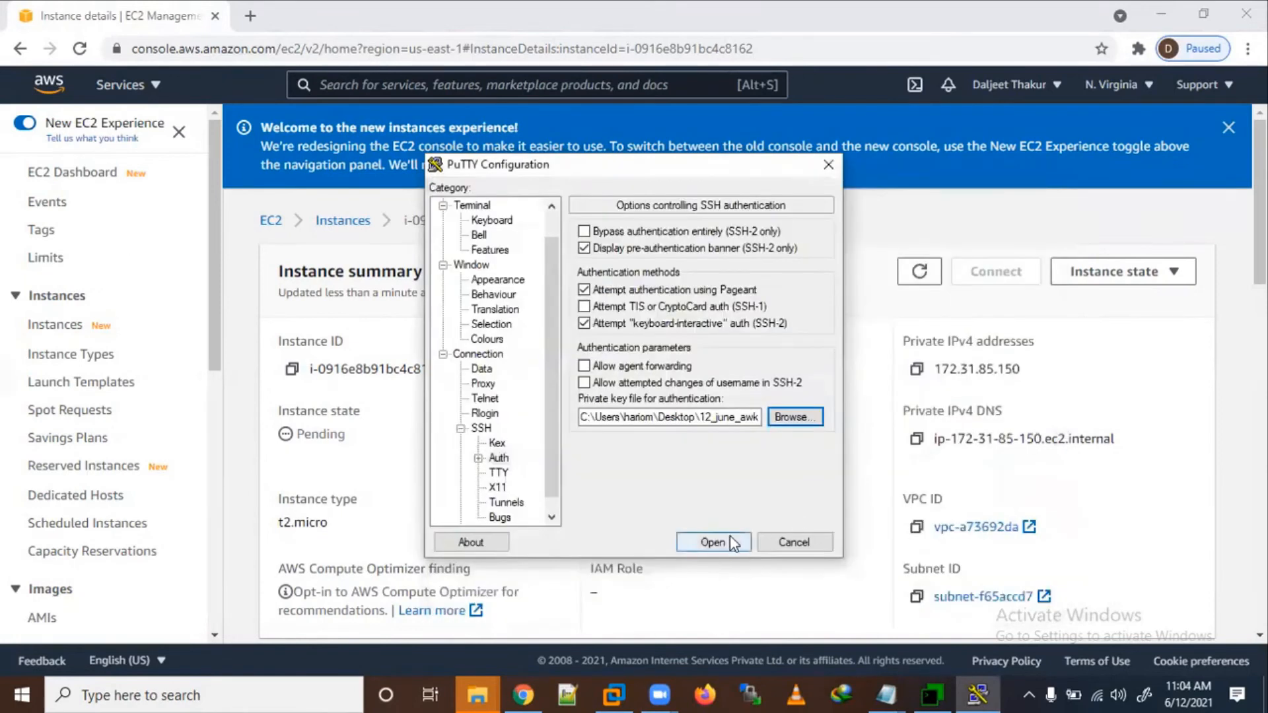
Step: Connect to 35.171.4.11, accept the host key, and log in as ec2-user
{"action": "left_click", "coordinate": [727, 537]}
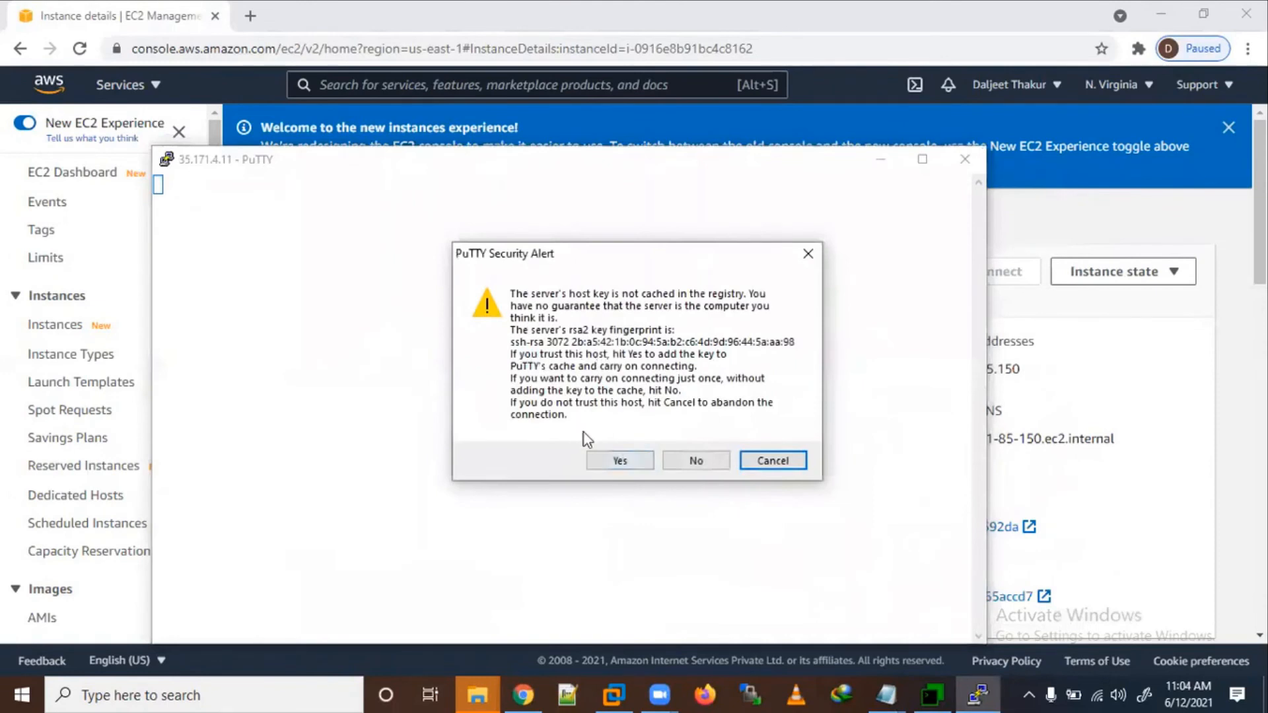
{"action": "left_click", "coordinate": [618, 461]}
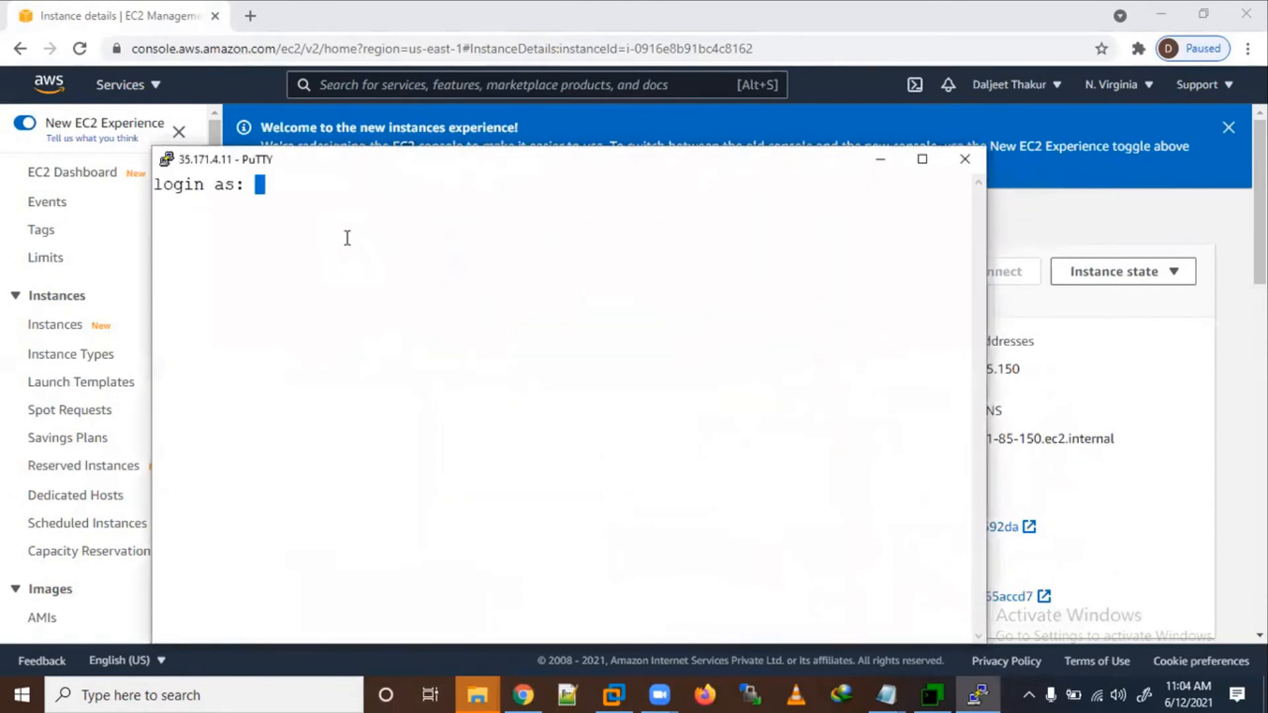
{"action": "type", "text": "ec2-user"}
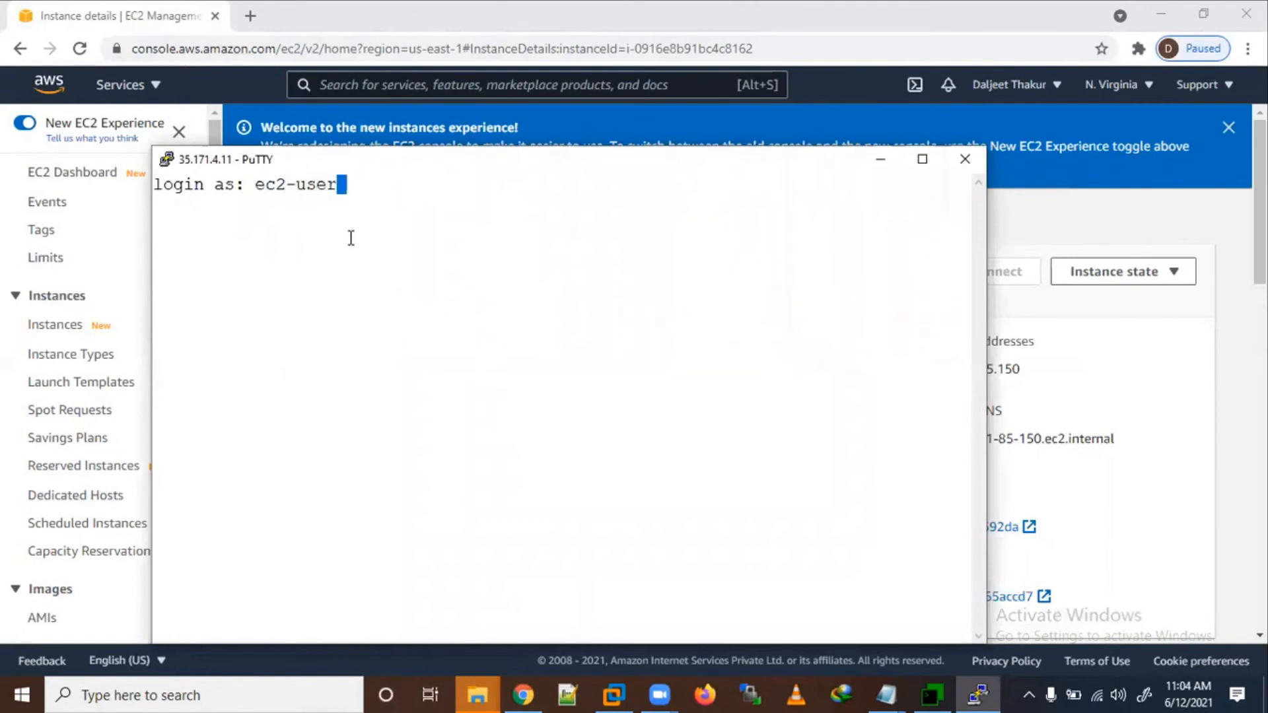
{"action": "key", "text": "Return"}
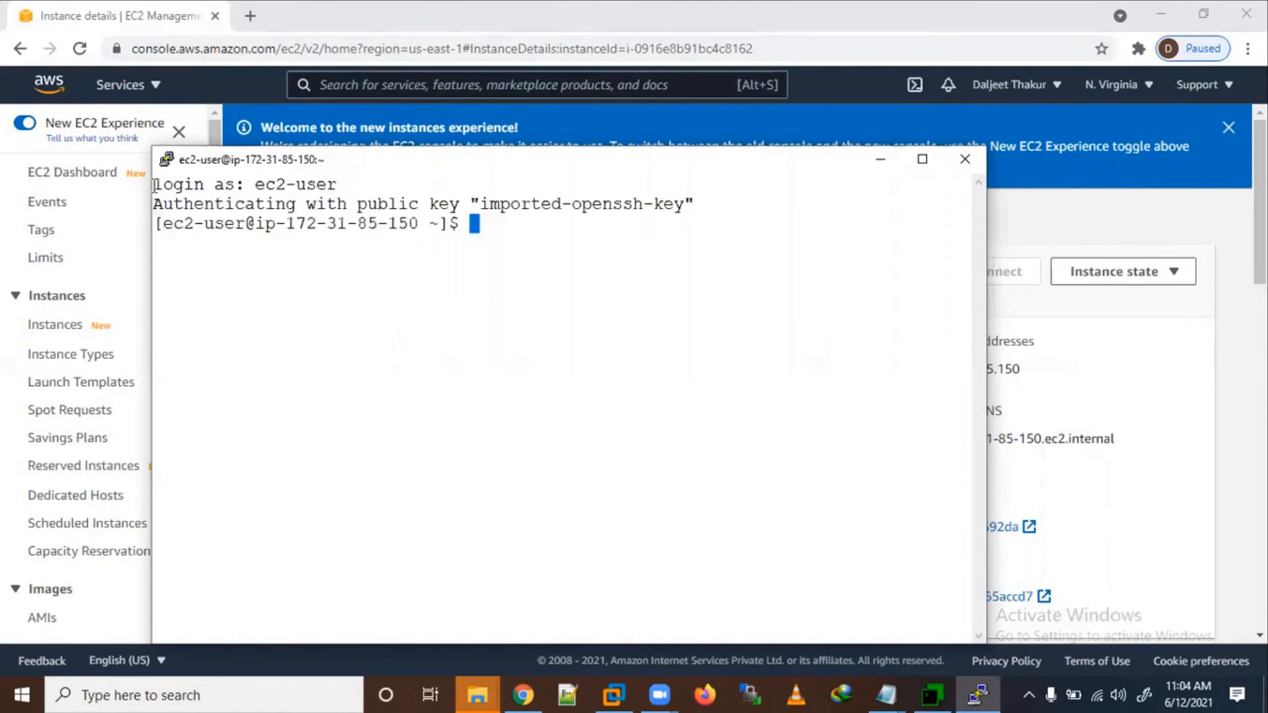
{"action": "left_click_drag", "start_coordinate": [159, 184], "coordinate": [518, 231]}
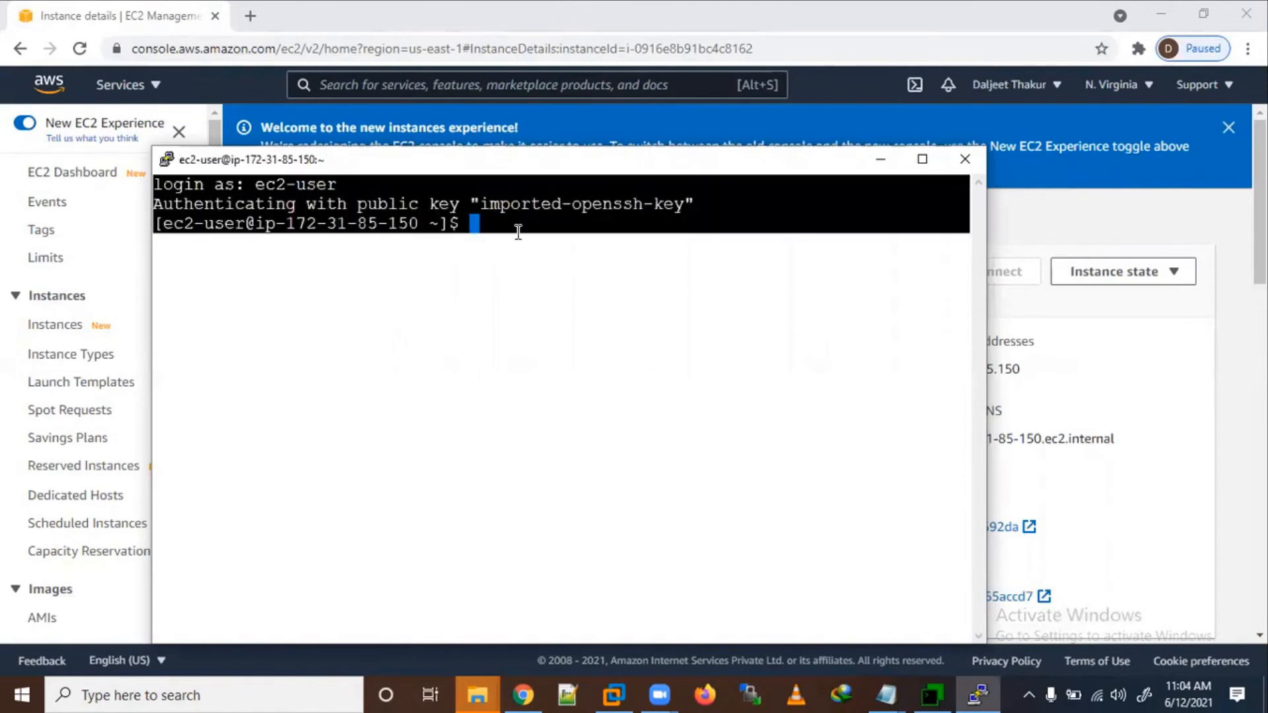
{"action": "left_click", "coordinate": [554, 258]}
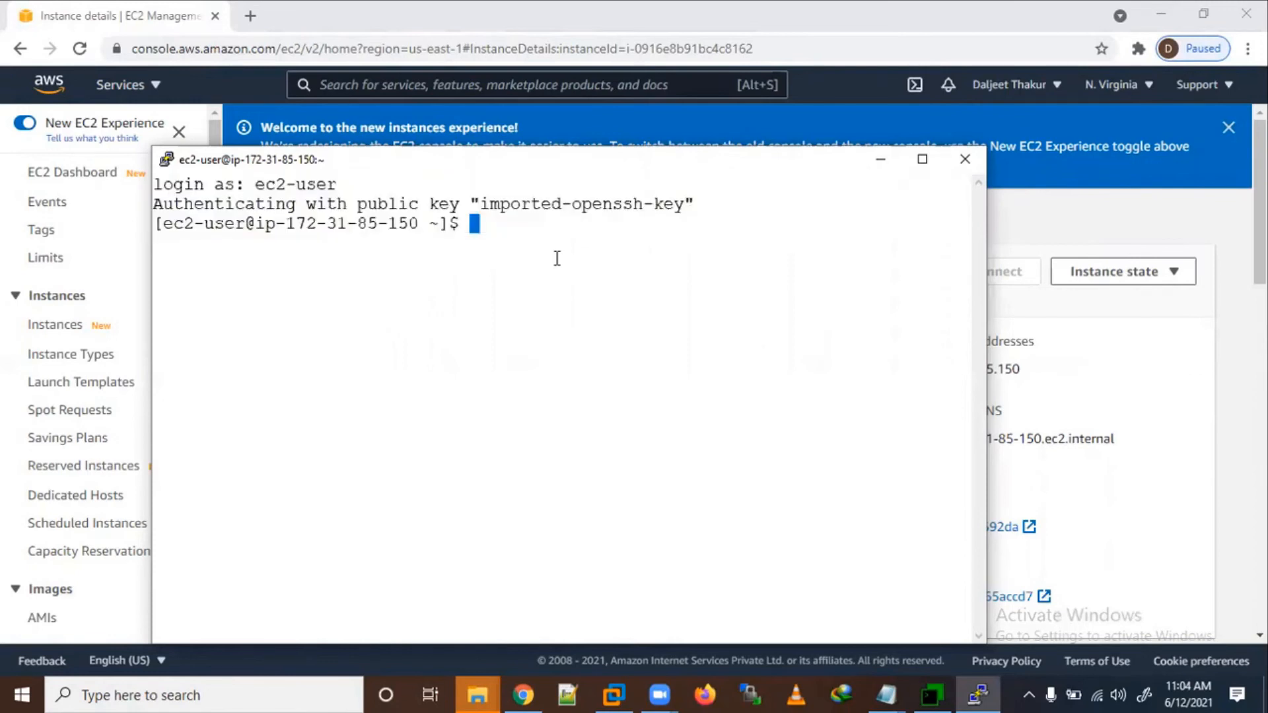
Step: Become root with 'sudo su -' and run hostnamectl
{"action": "type", "text": "sudo su "}
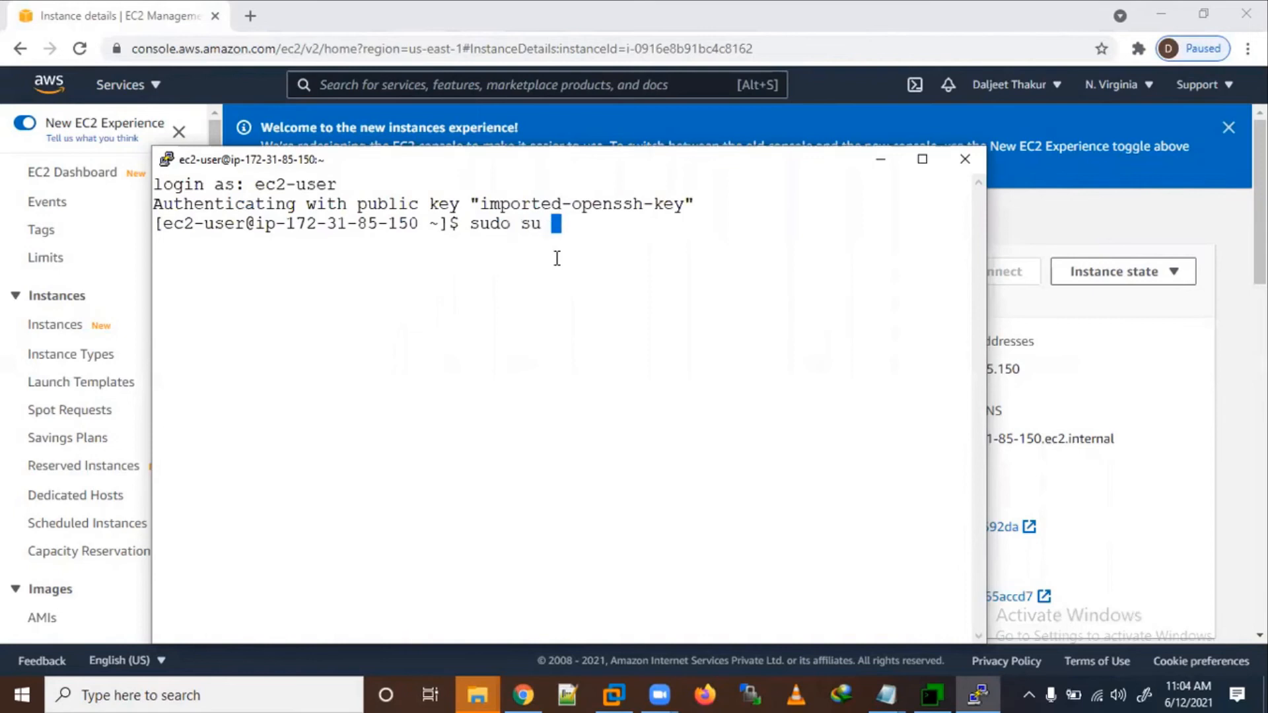
{"action": "type", "text": "-"}
{"action": "key", "text": "Return"}
{"action": "type", "text": "h"}
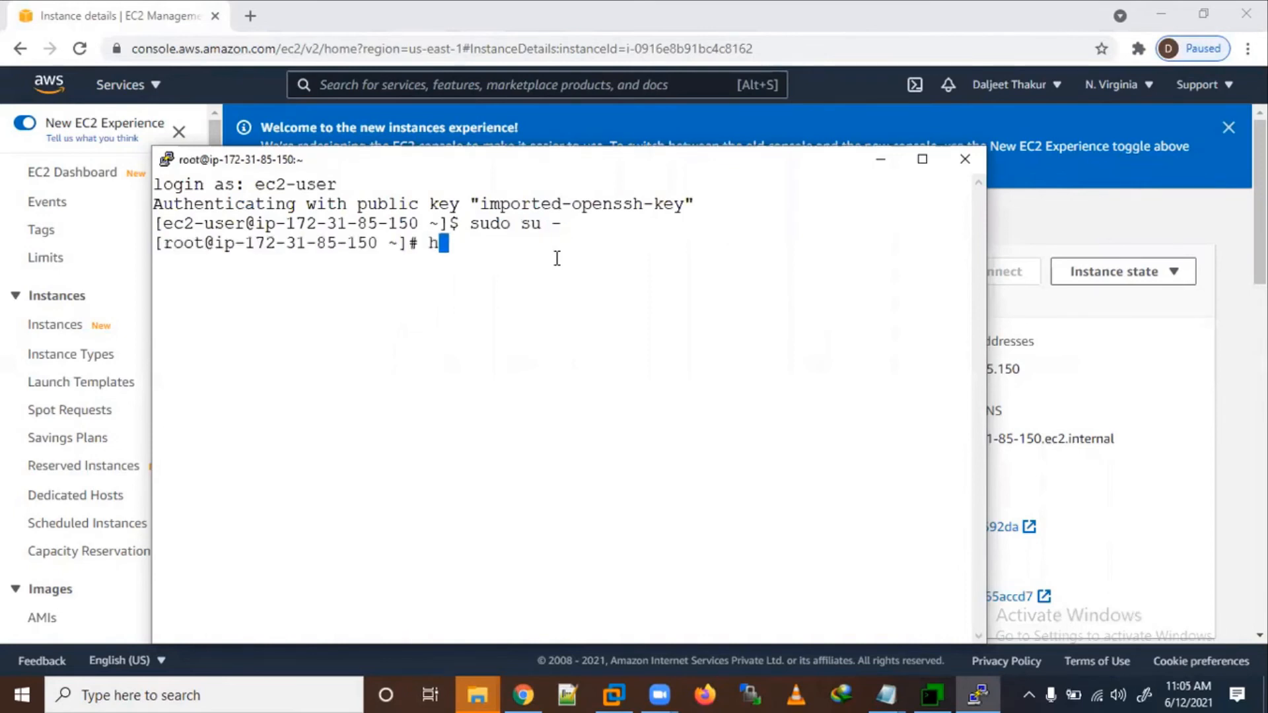
{"action": "type", "text": "ostnamectl"}
{"action": "key", "text": "Return"}
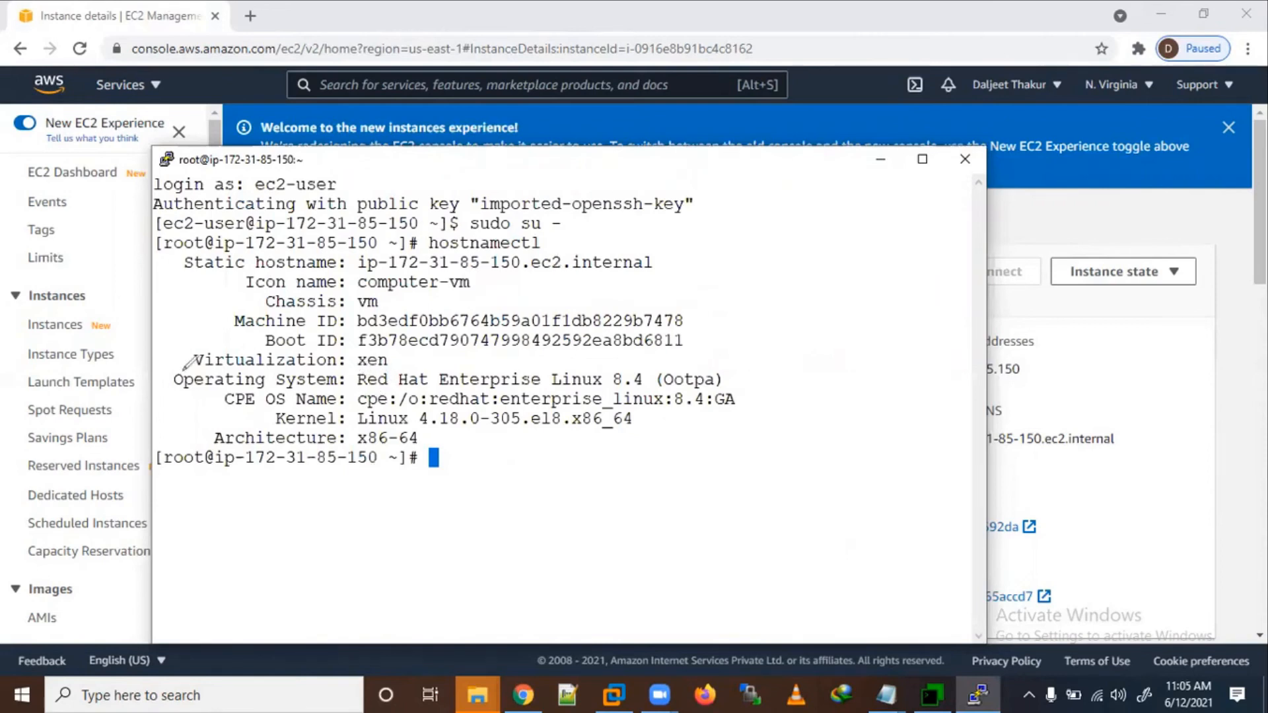
Step: Select lines of the hostnamectl output showing Red Hat Enterprise Linux 8.4 on x86-64
{"action": "mouse_move", "coordinate": [169, 372]}
{"action": "left_mouse_down"}
{"action": "mouse_move", "coordinate": [270, 395]}
{"action": "mouse_move", "coordinate": [625, 409]}
{"action": "mouse_move", "coordinate": [746, 378]}
{"action": "mouse_move", "coordinate": [456, 321]}
{"action": "mouse_move", "coordinate": [175, 328]}
{"action": "left_mouse_up"}
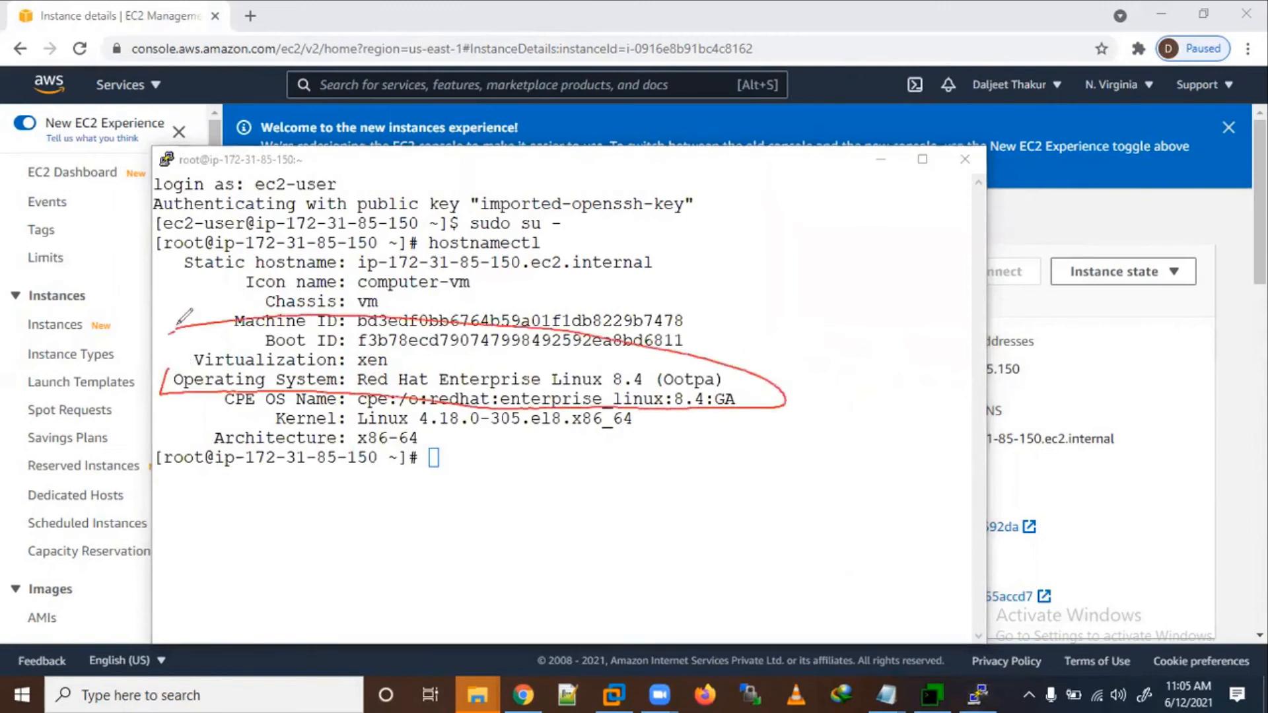
{"action": "mouse_move", "coordinate": [344, 176]}
{"action": "left_mouse_down"}
{"action": "mouse_move", "coordinate": [293, 155]}
{"action": "mouse_move", "coordinate": [261, 218]}
{"action": "mouse_move", "coordinate": [272, 153]}
{"action": "left_mouse_up"}
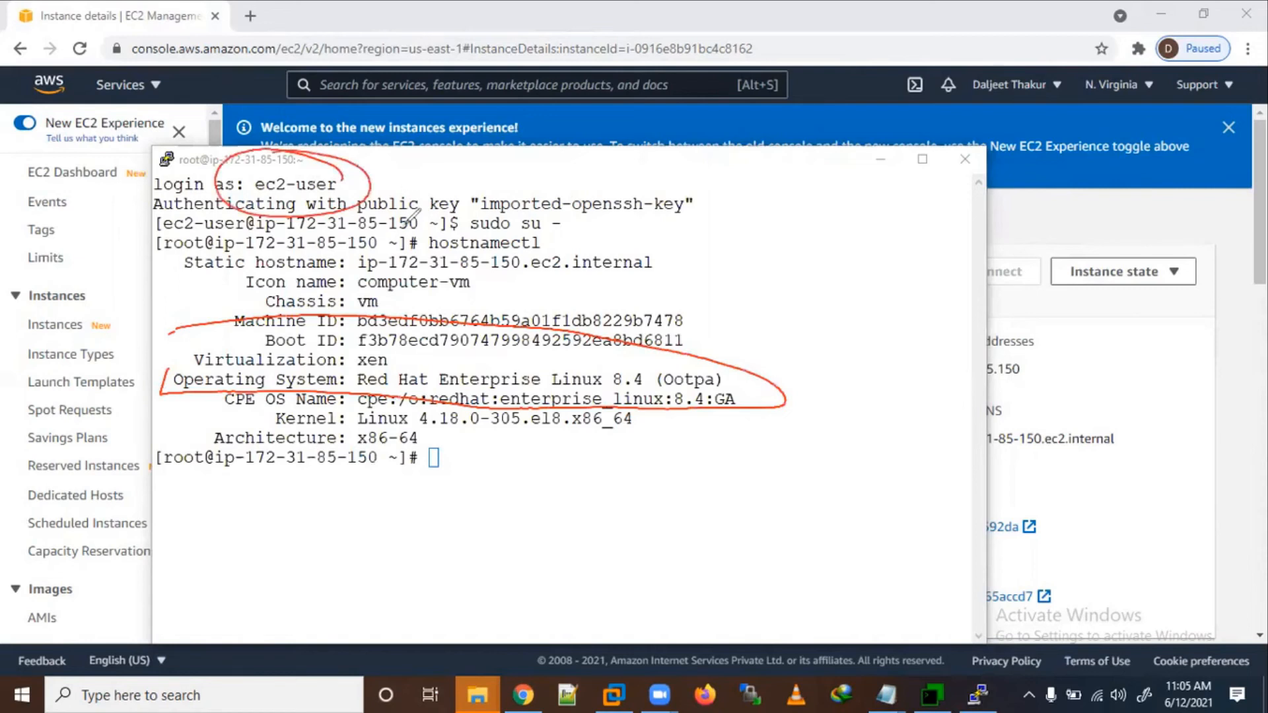
{"action": "mouse_move", "coordinate": [454, 211]}
{"action": "left_mouse_down"}
{"action": "mouse_move", "coordinate": [576, 212]}
{"action": "mouse_move", "coordinate": [527, 196]}
{"action": "left_mouse_up"}
{"action": "mouse_move", "coordinate": [677, 220]}
{"action": "left_mouse_down"}
{"action": "mouse_move", "coordinate": [635, 236]}
{"action": "mouse_move", "coordinate": [700, 229]}
{"action": "mouse_move", "coordinate": [644, 262]}
{"action": "mouse_move", "coordinate": [684, 225]}
{"action": "mouse_move", "coordinate": [759, 232]}
{"action": "mouse_move", "coordinate": [796, 199]}
{"action": "mouse_move", "coordinate": [918, 206]}
{"action": "mouse_move", "coordinate": [937, 211]}
{"action": "mouse_move", "coordinate": [939, 237]}
{"action": "left_mouse_up"}
{"action": "key", "text": "ctrl+z"}
{"action": "key", "text": "ctrl+z"}
{"action": "left_click_drag", "start_coordinate": [701, 270], "coordinate": [923, 274]}
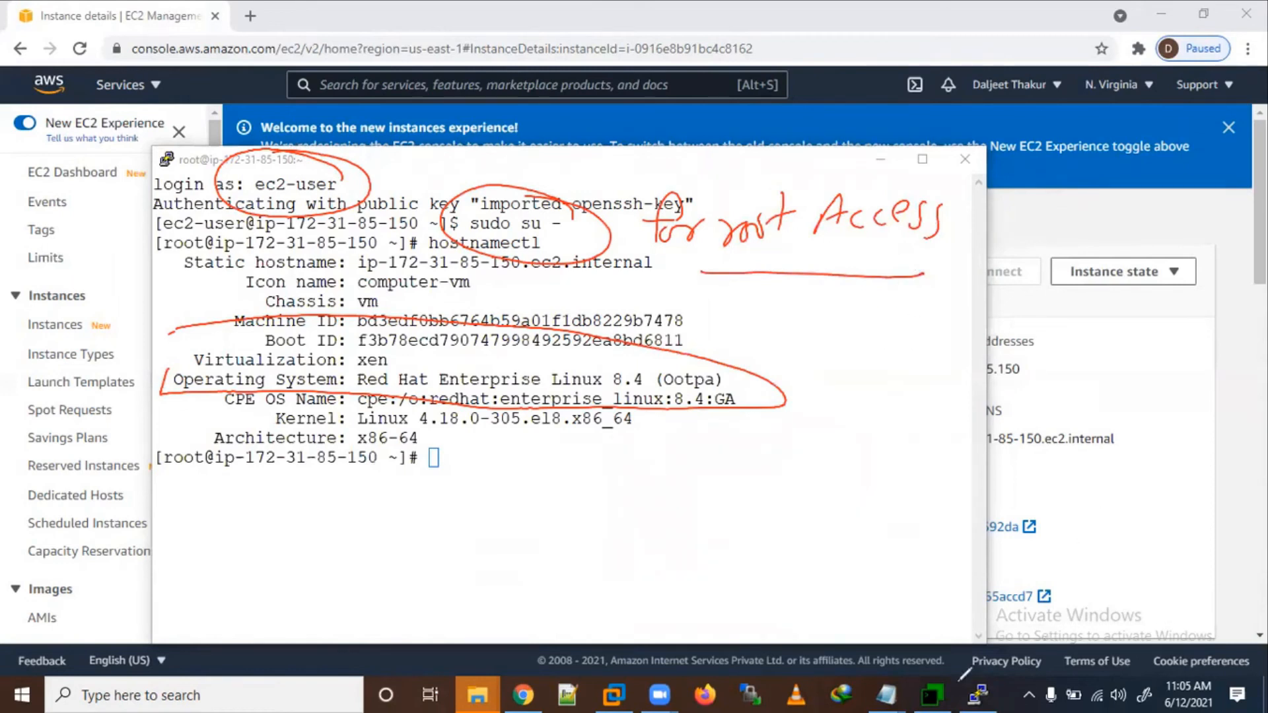
{"action": "left_click", "coordinate": [836, 641]}
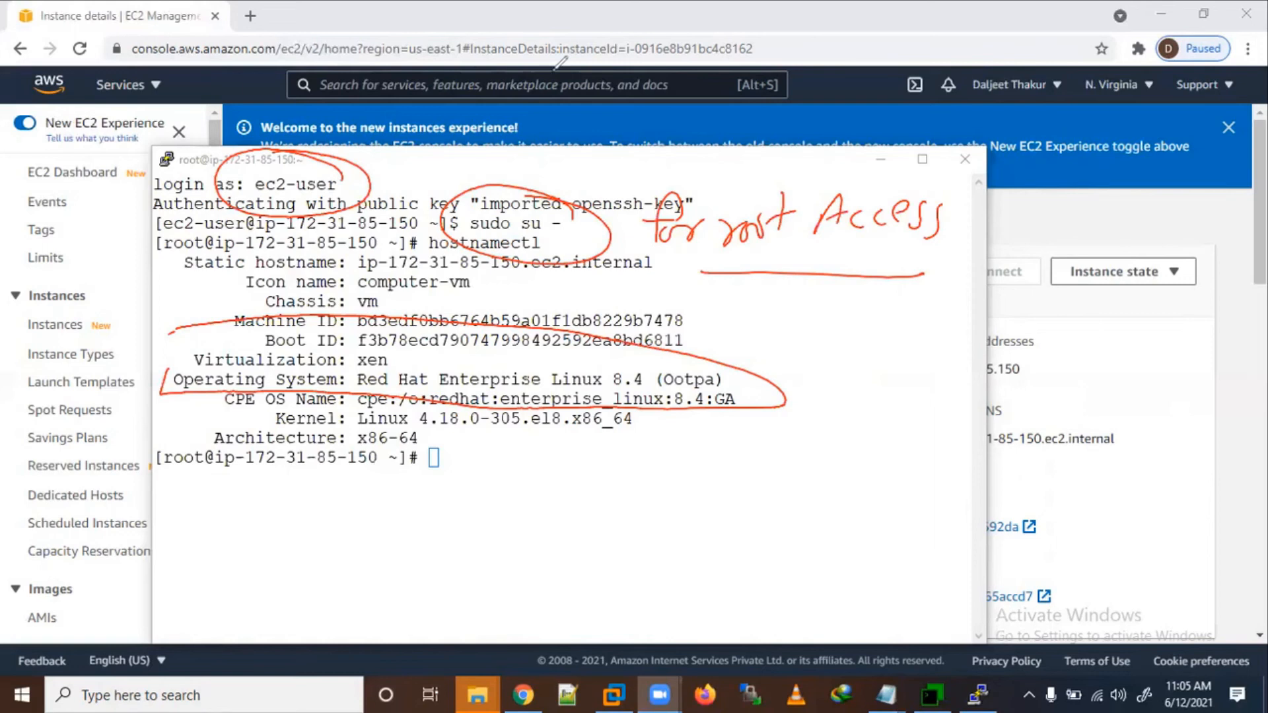
{"action": "left_click", "coordinate": [524, 693]}
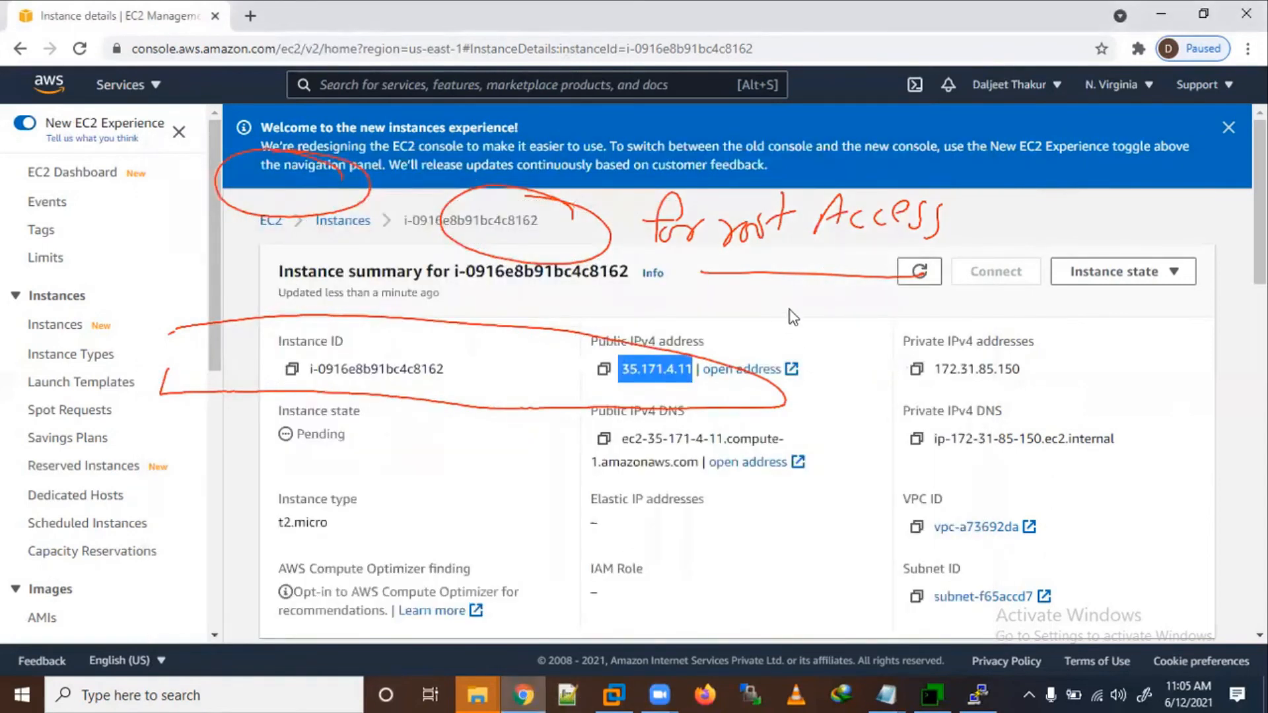
Step: Close the new instances experience banner and return to the Instances list via the breadcrumb
{"action": "left_click", "coordinate": [1134, 135]}
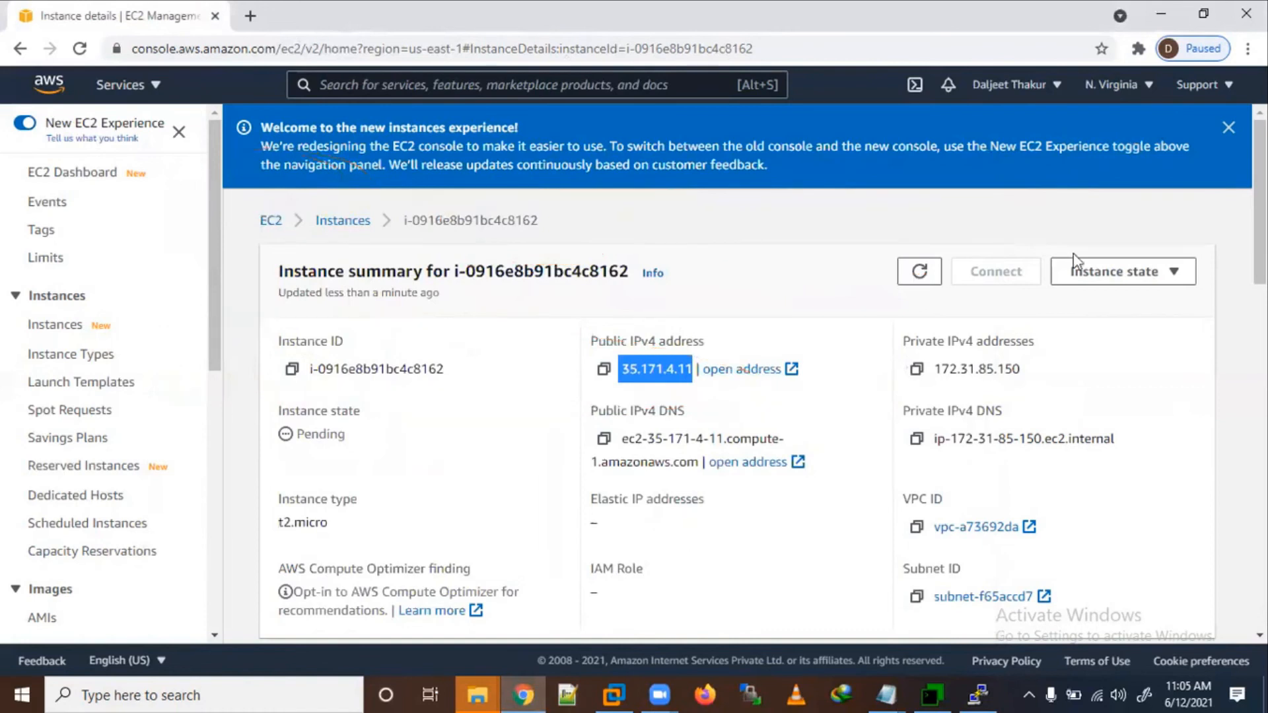
{"action": "left_click", "coordinate": [1226, 132]}
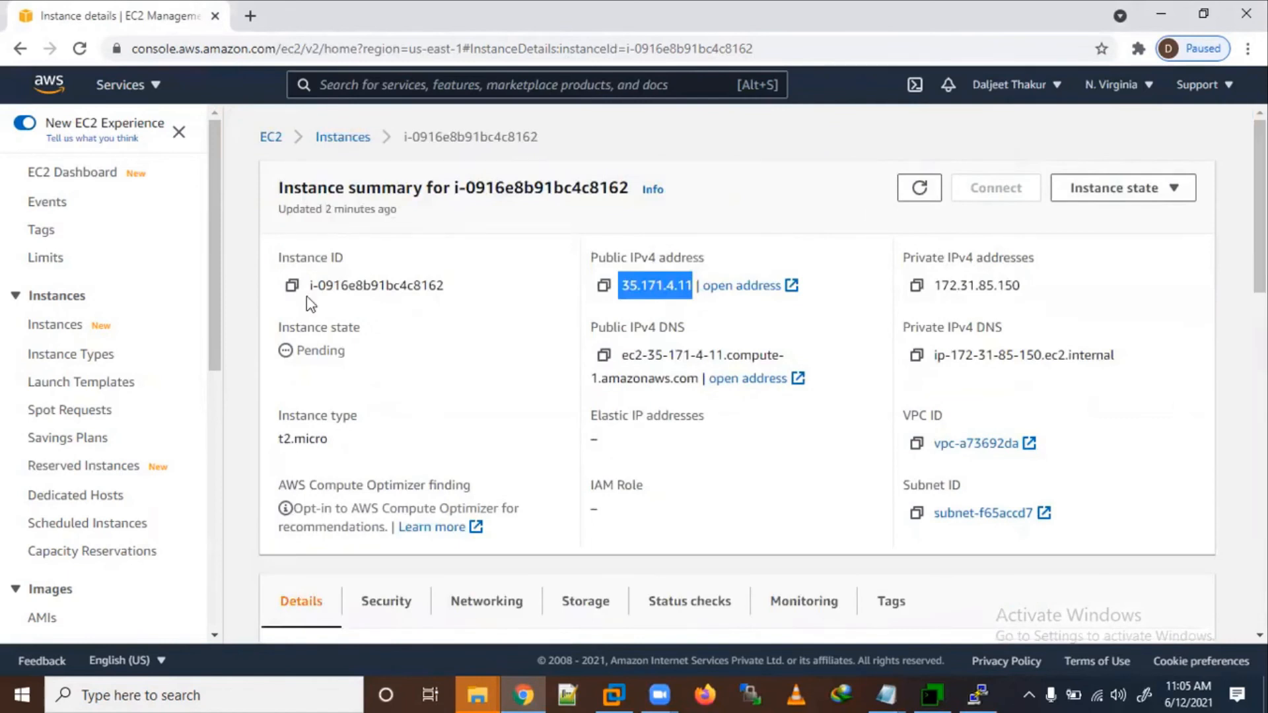
{"action": "scroll", "coordinate": [505, 304], "scroll_direction": "down", "scroll_amount": 5}
{"action": "scroll", "coordinate": [505, 304], "scroll_direction": "up", "scroll_amount": 5}
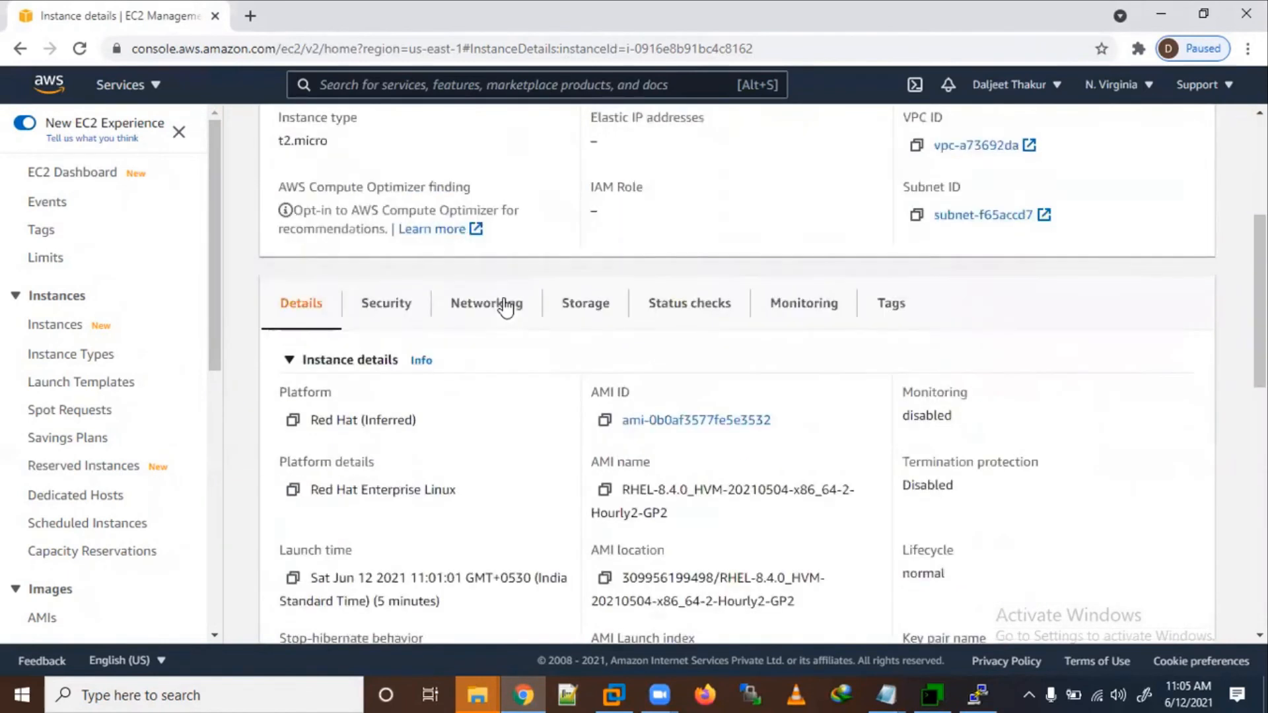
{"action": "left_click", "coordinate": [348, 138]}
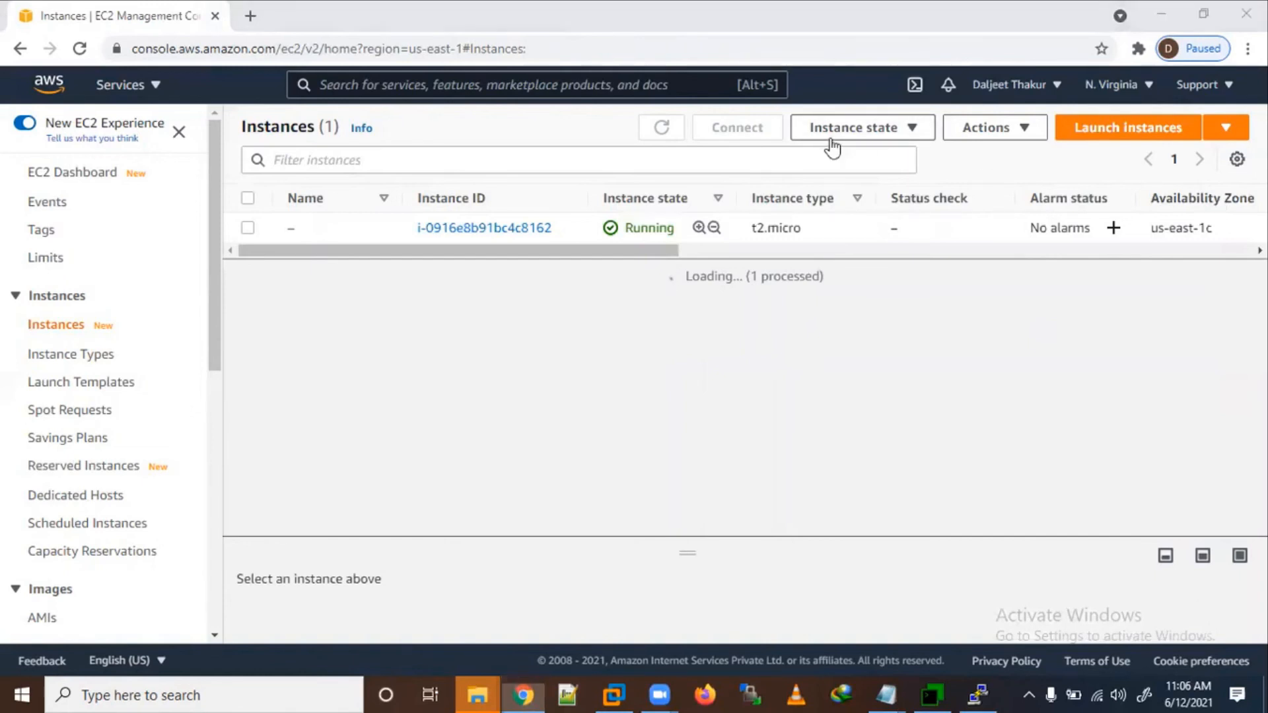
Step: Select the running instance and show its Instance state options: Stop, Reboot, Terminate
{"action": "left_click", "coordinate": [989, 129]}
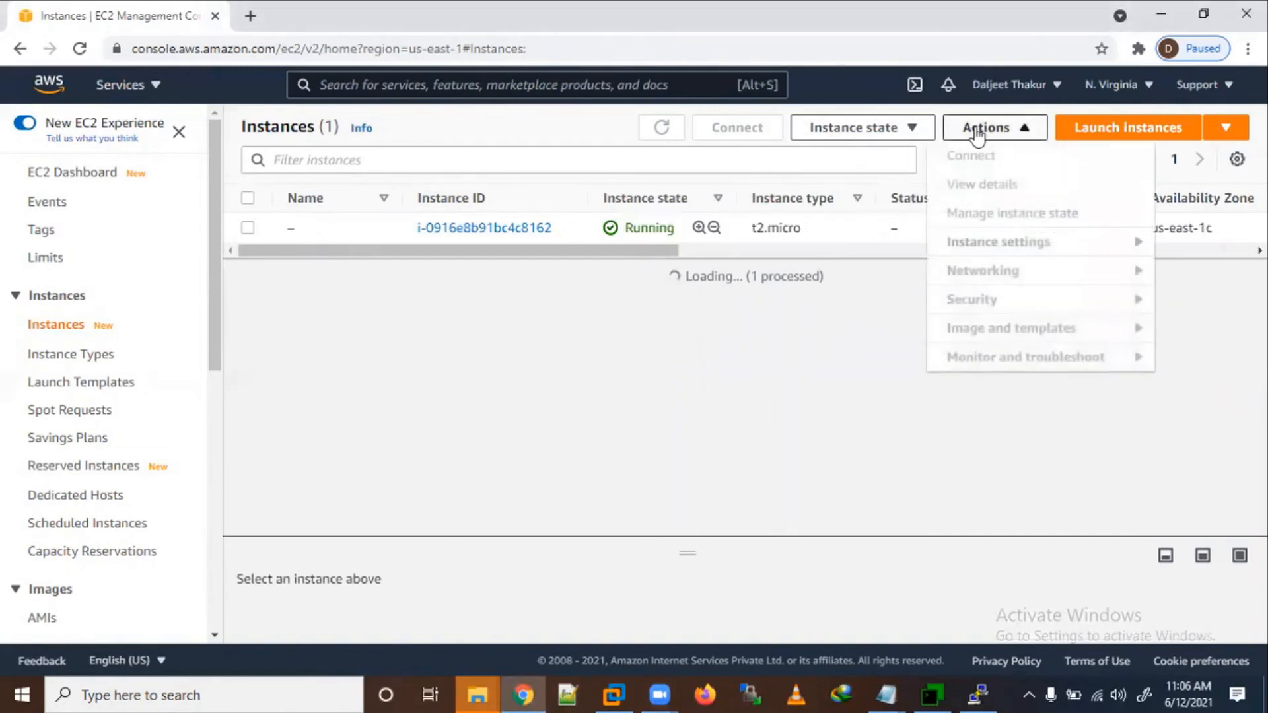
{"action": "left_click", "coordinate": [680, 452]}
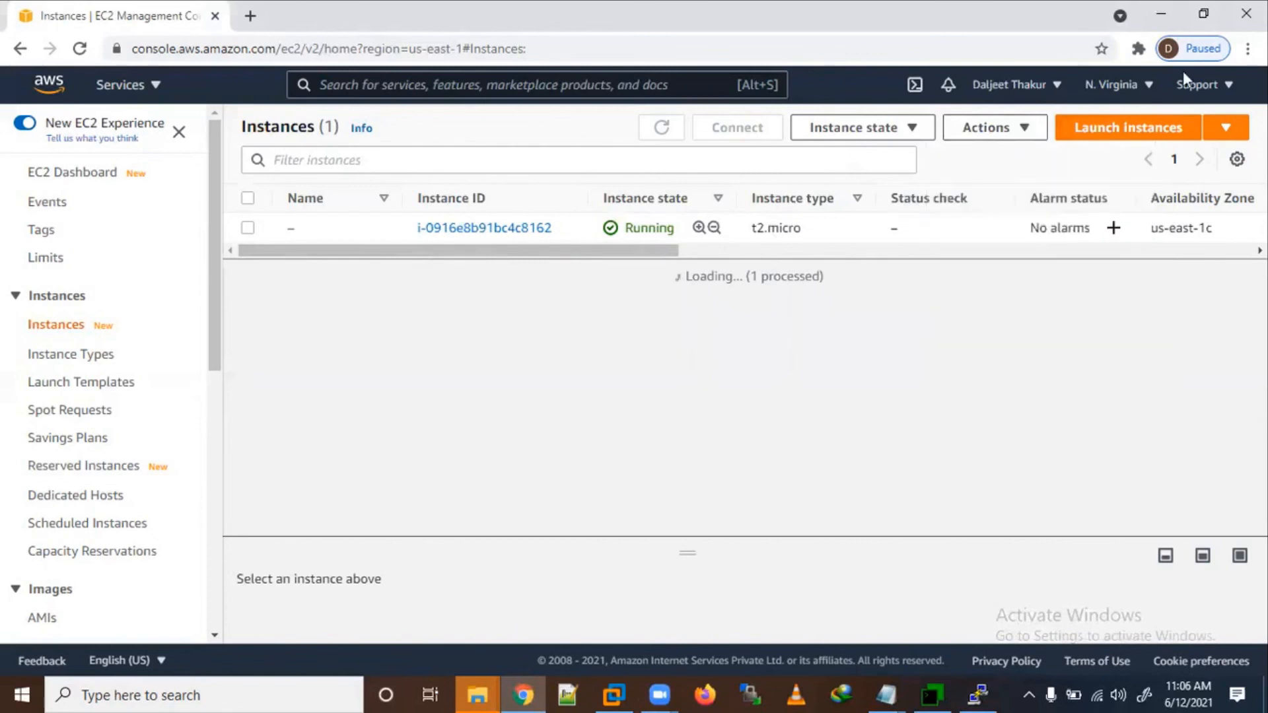
{"action": "left_click", "coordinate": [321, 235]}
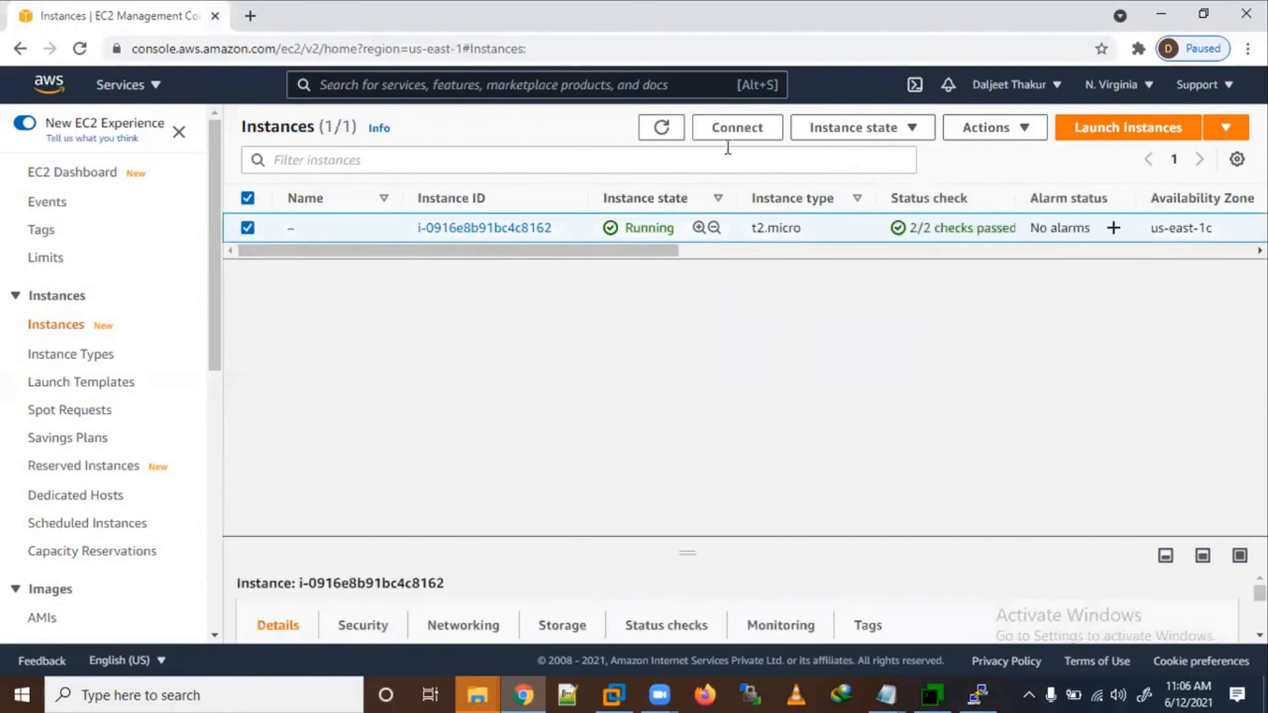
{"action": "left_click", "coordinate": [907, 138]}
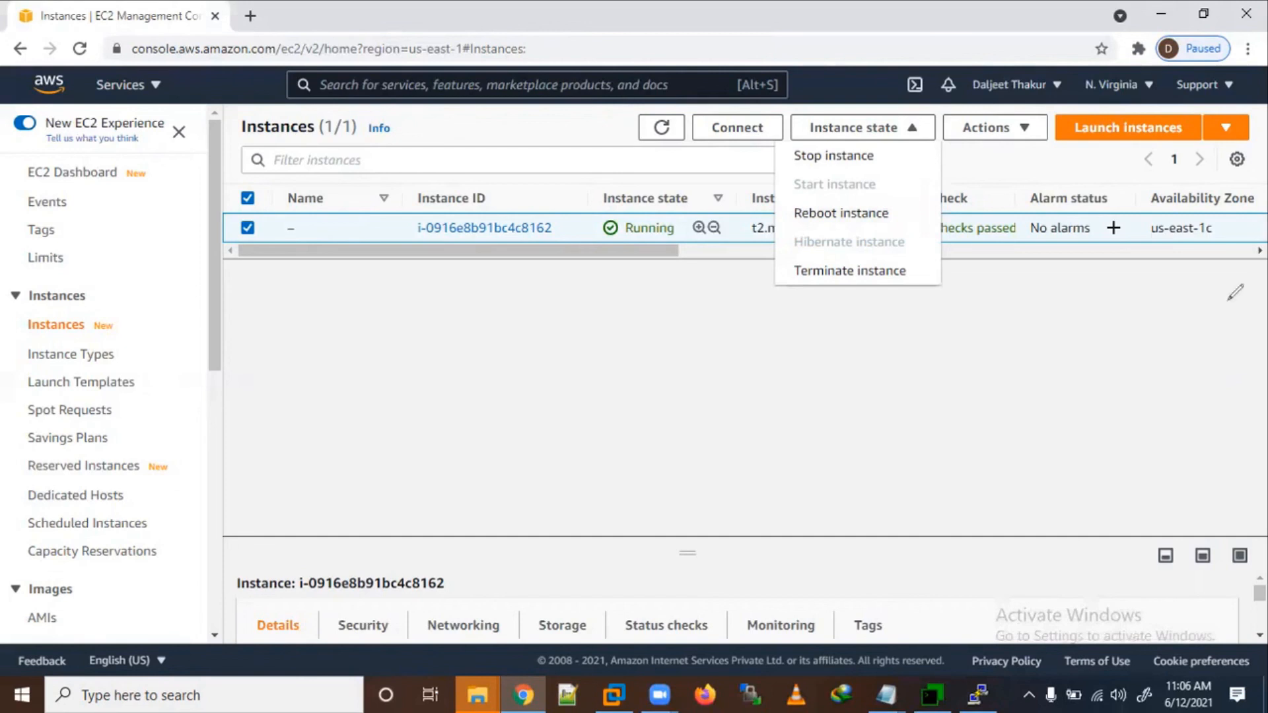
{"action": "mouse_move", "coordinate": [865, 125]}
{"action": "left_mouse_down"}
{"action": "mouse_move", "coordinate": [766, 142]}
{"action": "mouse_move", "coordinate": [879, 165]}
{"action": "left_mouse_up"}
{"action": "left_click_drag", "start_coordinate": [750, 171], "coordinate": [655, 223]}
{"action": "mouse_move", "coordinate": [452, 256]}
{"action": "left_mouse_down"}
{"action": "mouse_move", "coordinate": [403, 325]}
{"action": "mouse_move", "coordinate": [456, 309]}
{"action": "left_mouse_up"}
{"action": "left_click_drag", "start_coordinate": [461, 281], "coordinate": [472, 294]}
{"action": "mouse_move", "coordinate": [489, 251]}
{"action": "left_mouse_down"}
{"action": "mouse_move", "coordinate": [489, 286]}
{"action": "mouse_move", "coordinate": [503, 265]}
{"action": "left_mouse_up"}
{"action": "left_click_drag", "start_coordinate": [533, 232], "coordinate": [522, 290]}
{"action": "left_click_drag", "start_coordinate": [552, 246], "coordinate": [588, 246]}
{"action": "left_click_drag", "start_coordinate": [428, 344], "coordinate": [622, 285]}
{"action": "mouse_move", "coordinate": [902, 211]}
{"action": "left_mouse_down"}
{"action": "mouse_move", "coordinate": [954, 262]}
{"action": "mouse_move", "coordinate": [936, 273]}
{"action": "mouse_move", "coordinate": [959, 357]}
{"action": "left_mouse_up"}
{"action": "mouse_move", "coordinate": [972, 301]}
{"action": "left_mouse_down"}
{"action": "mouse_move", "coordinate": [999, 340]}
{"action": "mouse_move", "coordinate": [1028, 336]}
{"action": "left_mouse_up"}
{"action": "mouse_move", "coordinate": [1057, 285]}
{"action": "left_mouse_down"}
{"action": "mouse_move", "coordinate": [1050, 326]}
{"action": "mouse_move", "coordinate": [1083, 302]}
{"action": "mouse_move", "coordinate": [1097, 324]}
{"action": "left_mouse_up"}
{"action": "left_click_drag", "start_coordinate": [1084, 301], "coordinate": [1126, 291]}
{"action": "mouse_move", "coordinate": [1011, 369]}
{"action": "left_mouse_down"}
{"action": "mouse_move", "coordinate": [985, 420]}
{"action": "mouse_move", "coordinate": [1057, 370]}
{"action": "mouse_move", "coordinate": [1034, 421]}
{"action": "mouse_move", "coordinate": [991, 465]}
{"action": "mouse_move", "coordinate": [1116, 423]}
{"action": "mouse_move", "coordinate": [1202, 413]}
{"action": "mouse_move", "coordinate": [1197, 436]}
{"action": "left_mouse_up"}
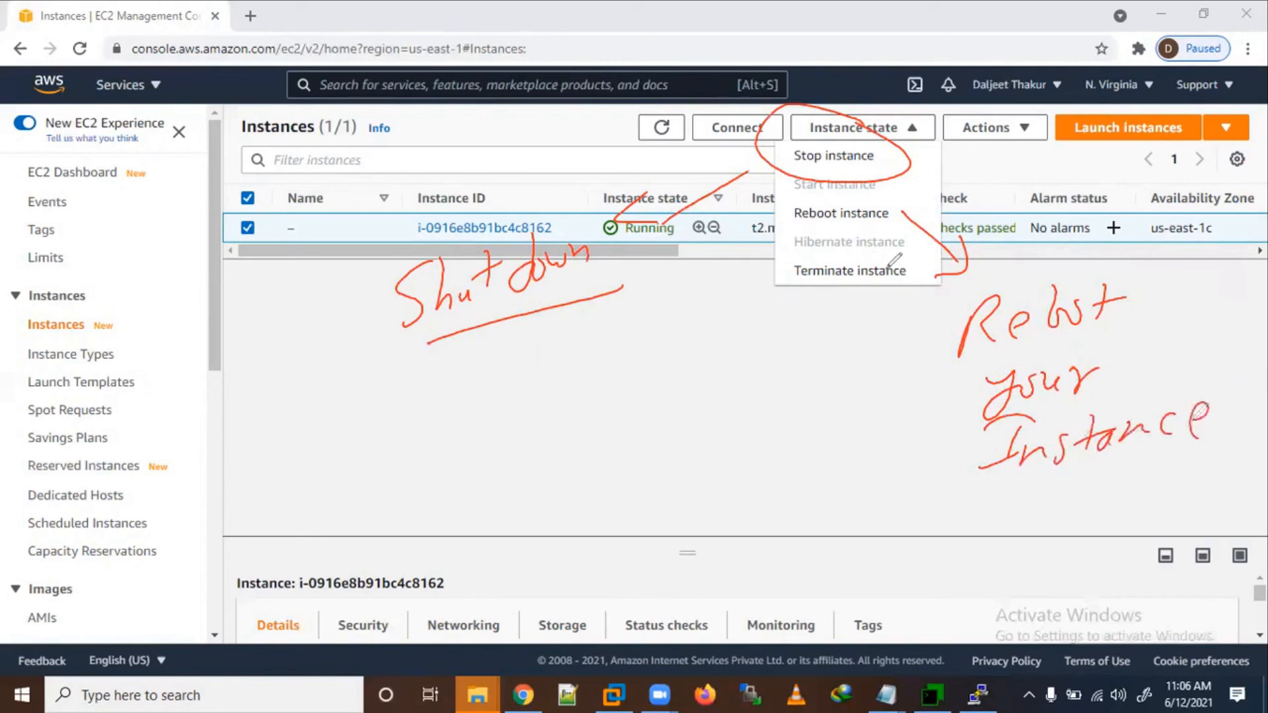
{"action": "mouse_move", "coordinate": [925, 250]}
{"action": "left_mouse_down"}
{"action": "mouse_move", "coordinate": [833, 227]}
{"action": "mouse_move", "coordinate": [931, 264]}
{"action": "left_mouse_up"}
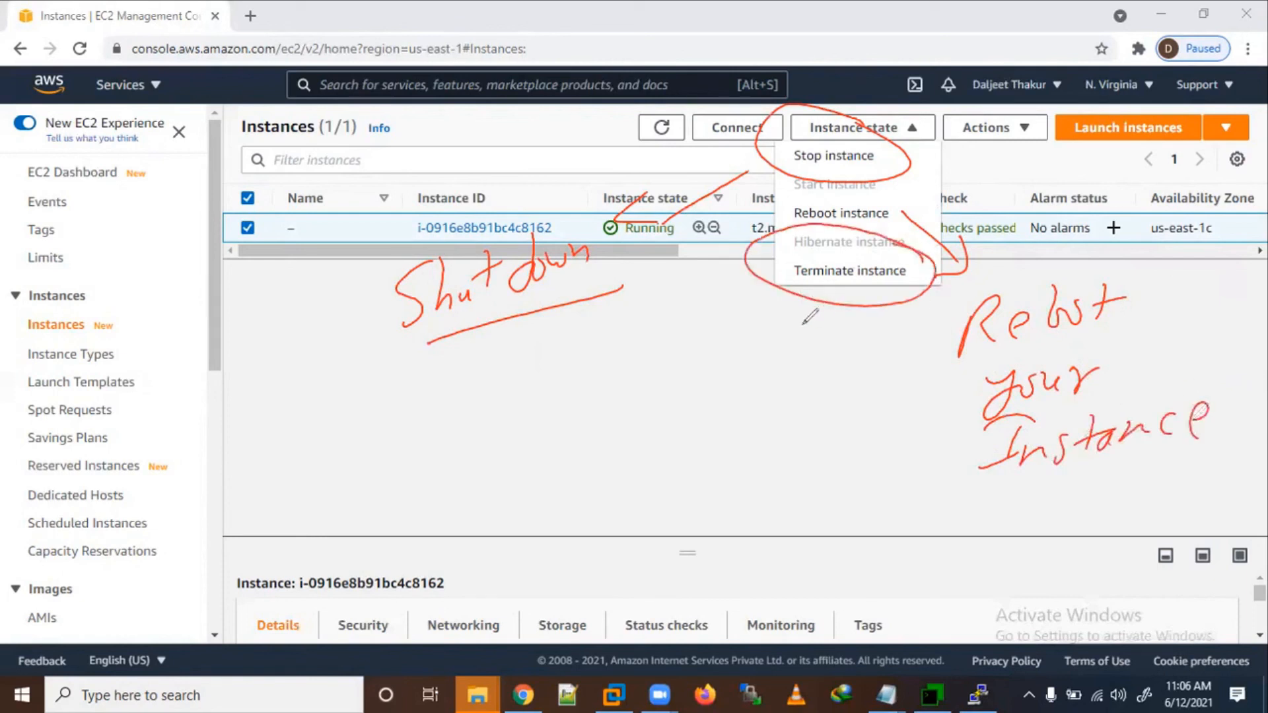
{"action": "left_click_drag", "start_coordinate": [633, 395], "coordinate": [633, 431]}
{"action": "mouse_move", "coordinate": [602, 381]}
{"action": "left_mouse_down"}
{"action": "mouse_move", "coordinate": [688, 409]}
{"action": "mouse_move", "coordinate": [760, 402]}
{"action": "mouse_move", "coordinate": [816, 370]}
{"action": "mouse_move", "coordinate": [872, 370]}
{"action": "mouse_move", "coordinate": [806, 365]}
{"action": "left_mouse_up"}
{"action": "left_click_drag", "start_coordinate": [654, 449], "coordinate": [898, 410]}
{"action": "left_click_drag", "start_coordinate": [701, 466], "coordinate": [753, 455]}
{"action": "mouse_move", "coordinate": [618, 502]}
{"action": "left_mouse_down"}
{"action": "mouse_move", "coordinate": [660, 528]}
{"action": "mouse_move", "coordinate": [700, 525]}
{"action": "mouse_move", "coordinate": [712, 542]}
{"action": "mouse_move", "coordinate": [782, 466]}
{"action": "mouse_move", "coordinate": [803, 502]}
{"action": "mouse_move", "coordinate": [826, 488]}
{"action": "left_mouse_up"}
{"action": "mouse_move", "coordinate": [766, 542]}
{"action": "left_mouse_down"}
{"action": "mouse_move", "coordinate": [757, 581]}
{"action": "mouse_move", "coordinate": [829, 528]}
{"action": "mouse_move", "coordinate": [921, 522]}
{"action": "mouse_move", "coordinate": [987, 492]}
{"action": "mouse_move", "coordinate": [1001, 522]}
{"action": "mouse_move", "coordinate": [952, 566]}
{"action": "left_mouse_up"}
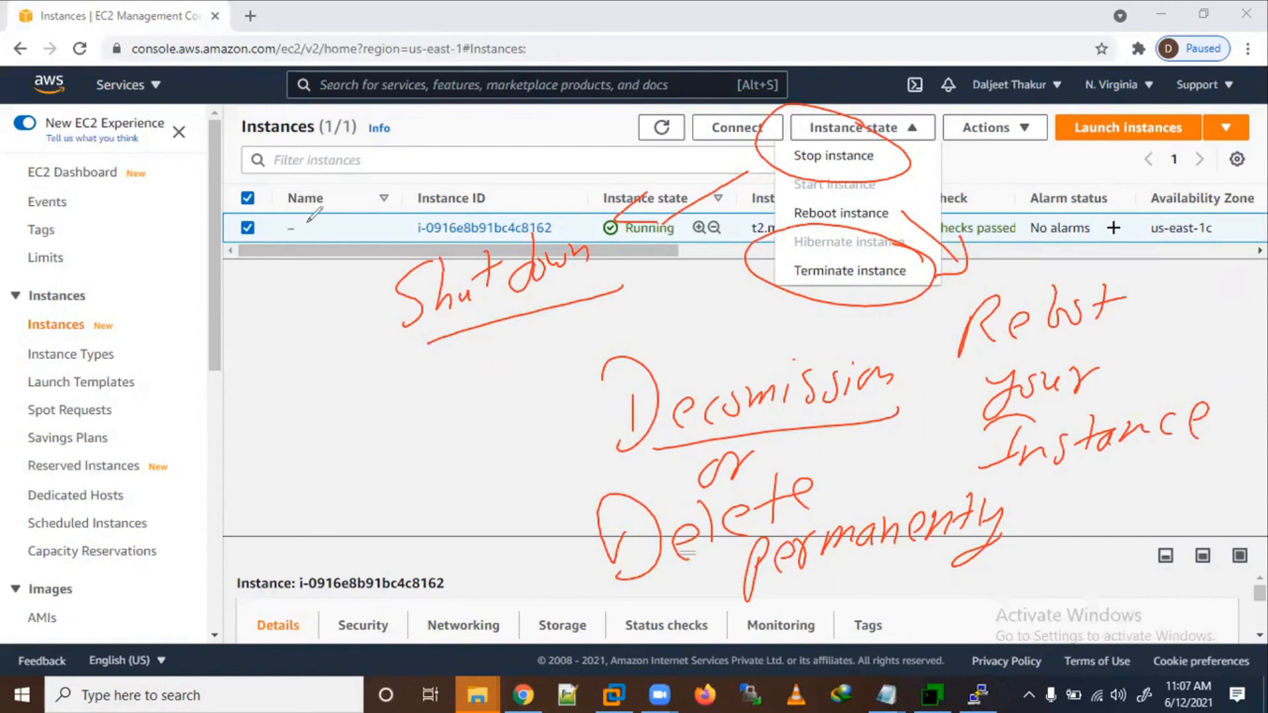
{"action": "left_click_drag", "start_coordinate": [315, 214], "coordinate": [257, 220]}
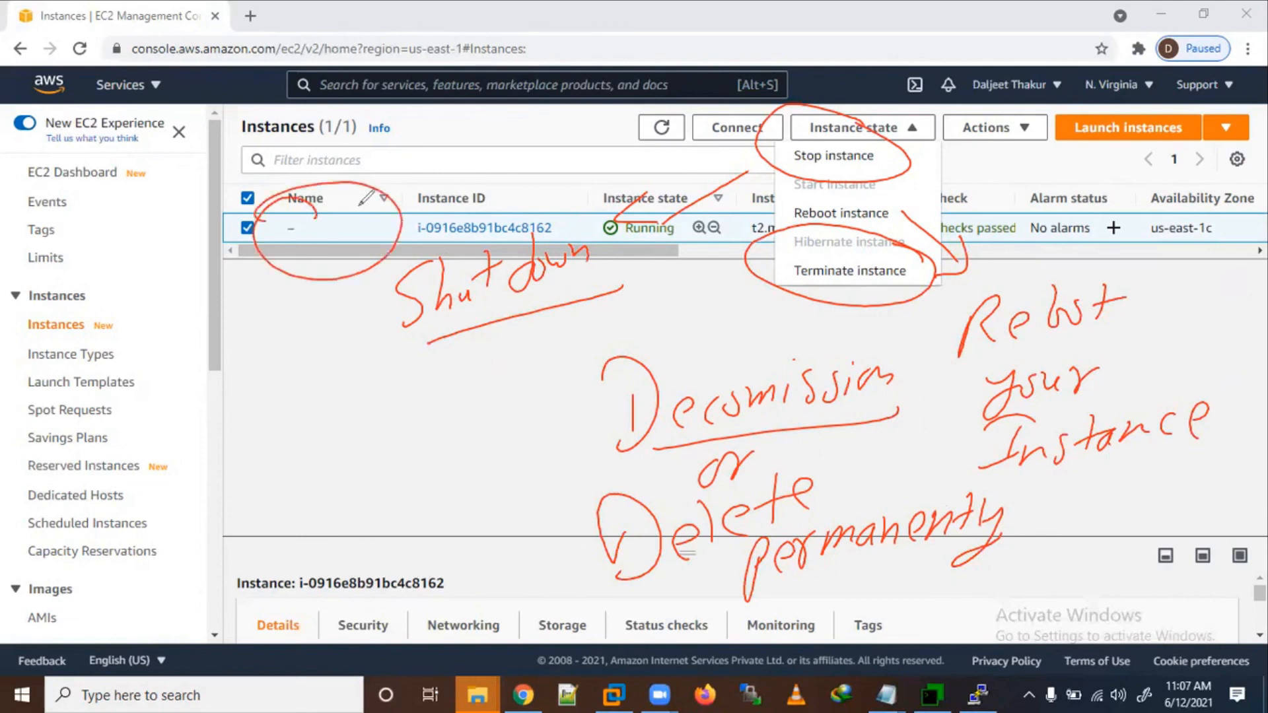
Step: Rename the running t2.micro instance to Test_server from its Name cell
{"action": "left_click", "coordinate": [397, 23]}
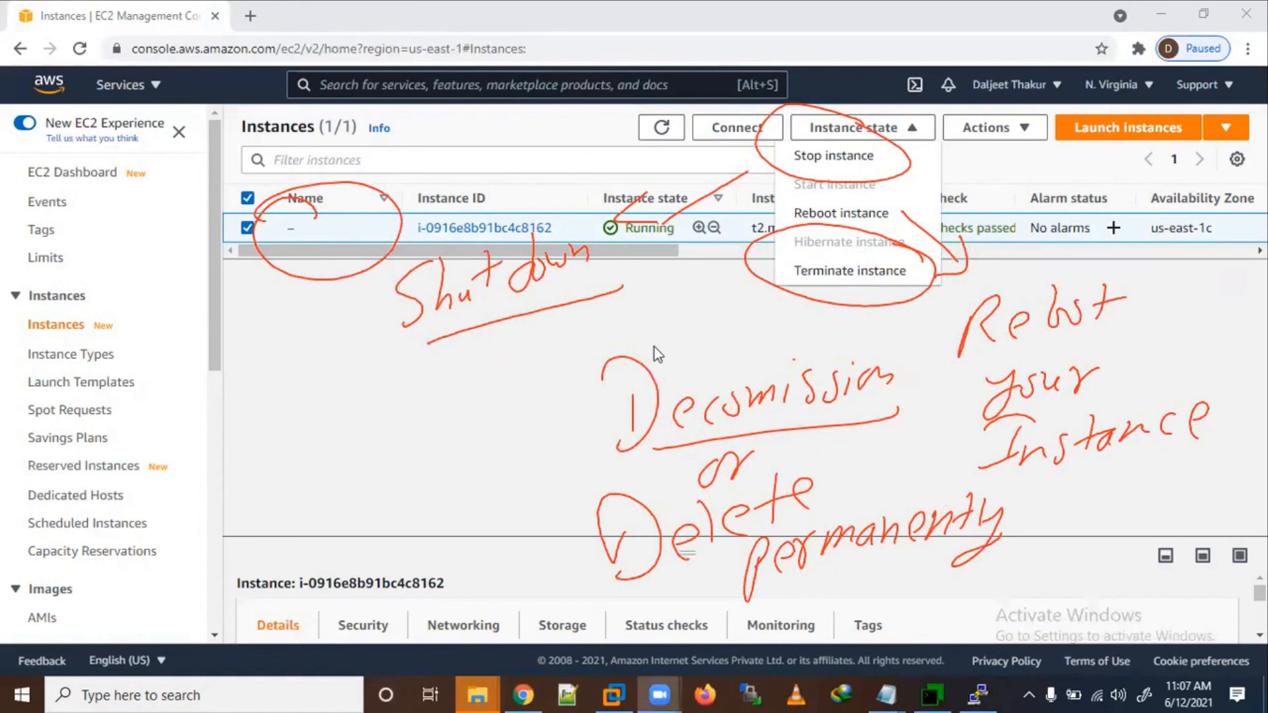
{"action": "left_click", "coordinate": [580, 336]}
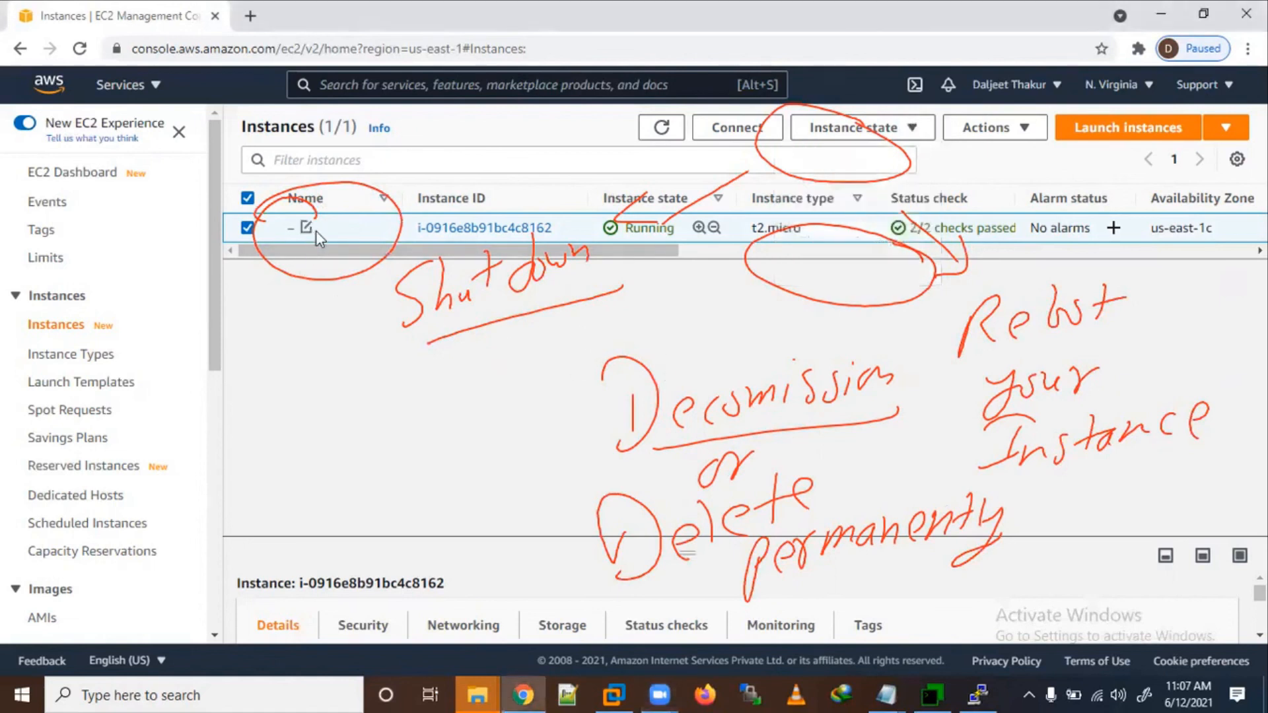
{"action": "left_click", "coordinate": [313, 229]}
{"action": "type", "text": "Testy"}
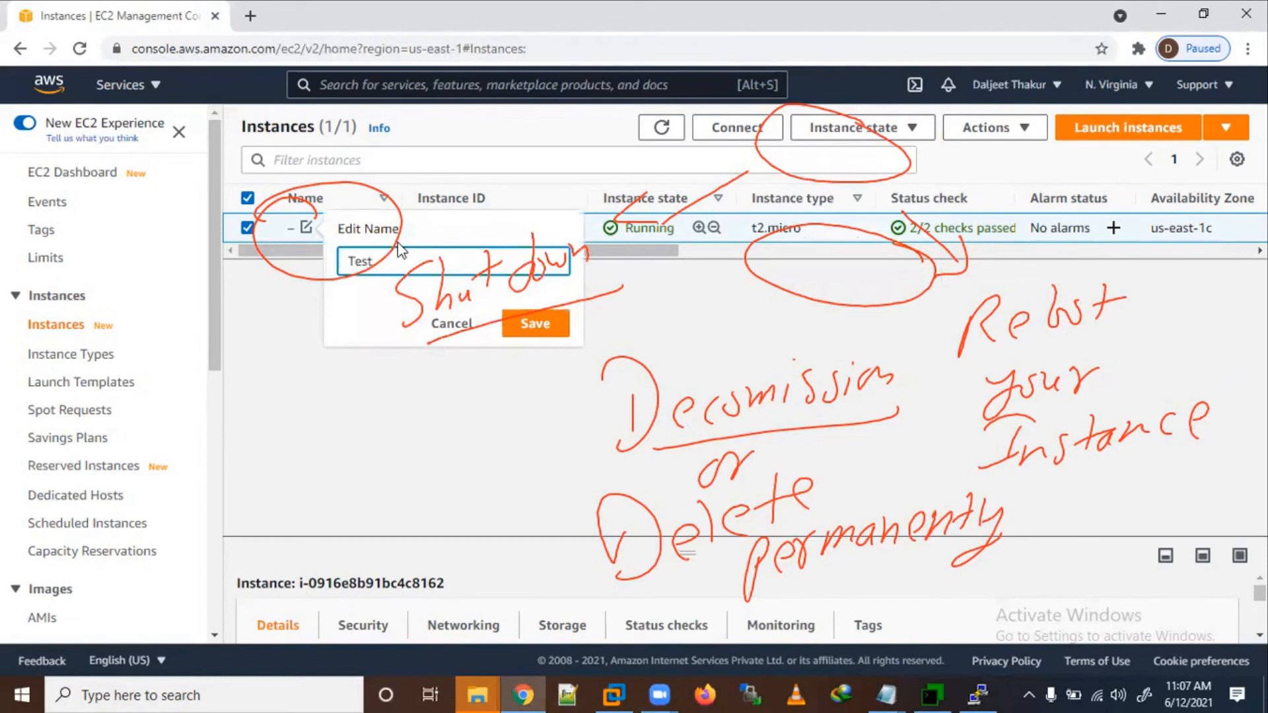
{"action": "key", "text": "Return"}
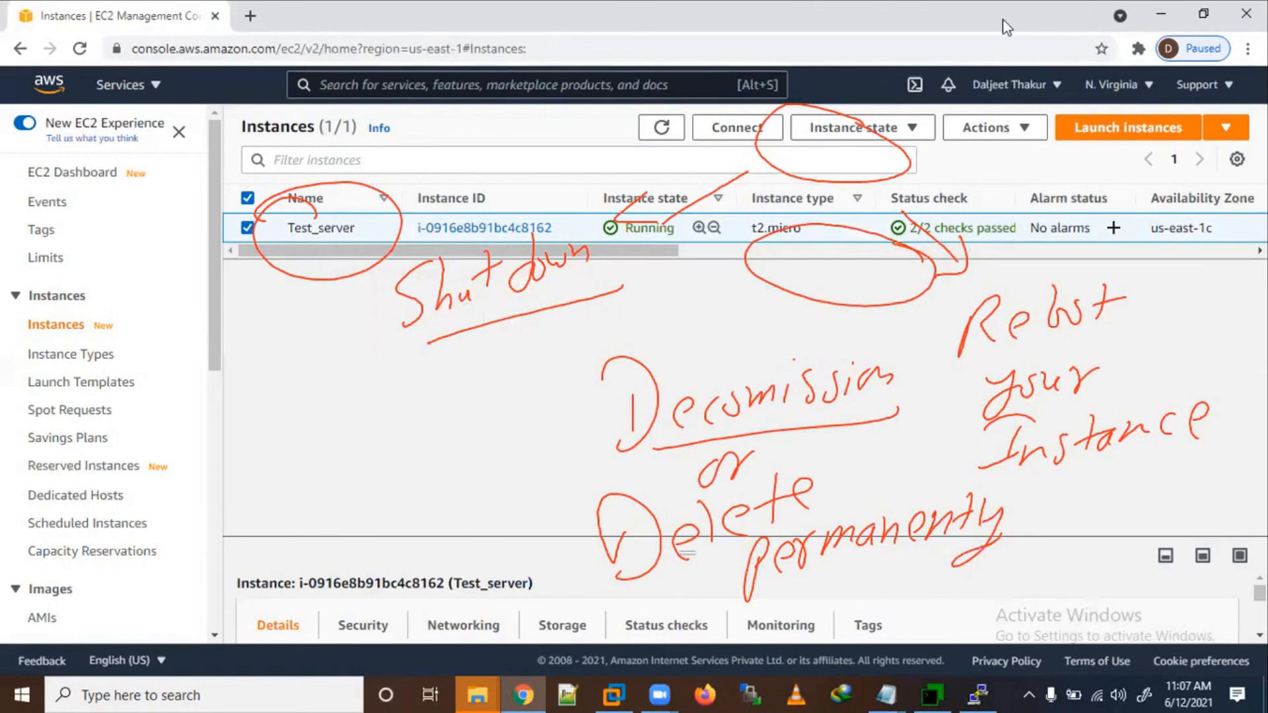
{"action": "key", "text": "Escape"}
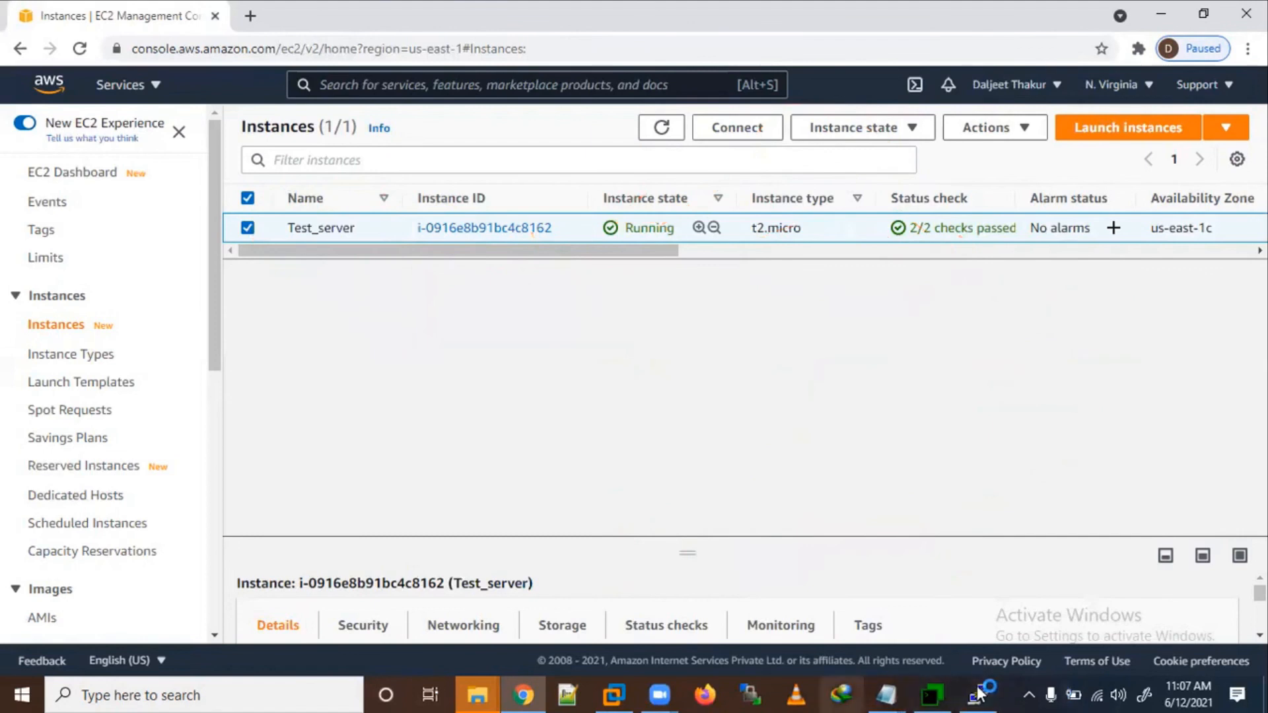